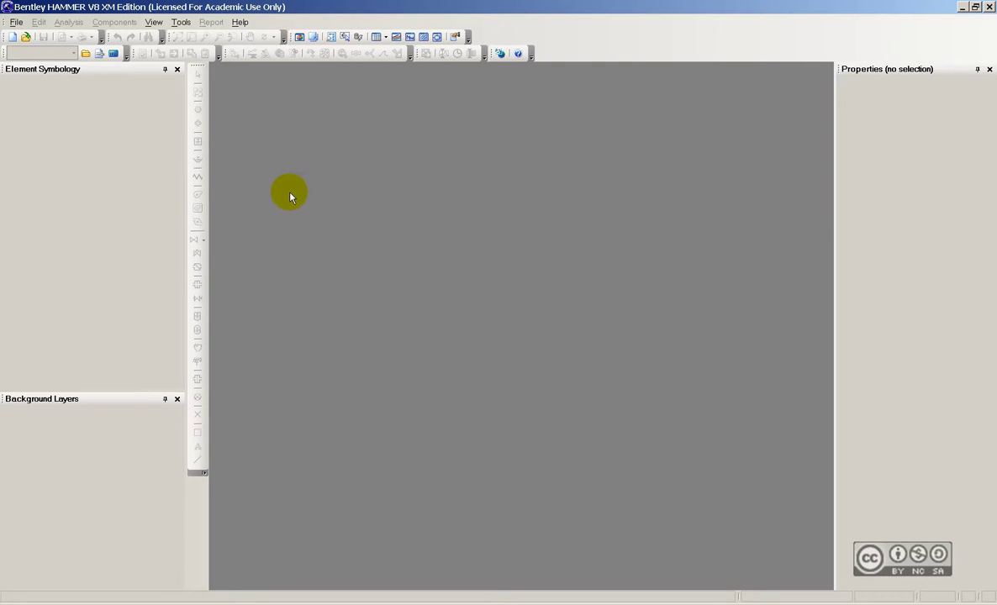
# - Create a new project and set its drawing mode to Schematic
pyautogui.click(16, 21)
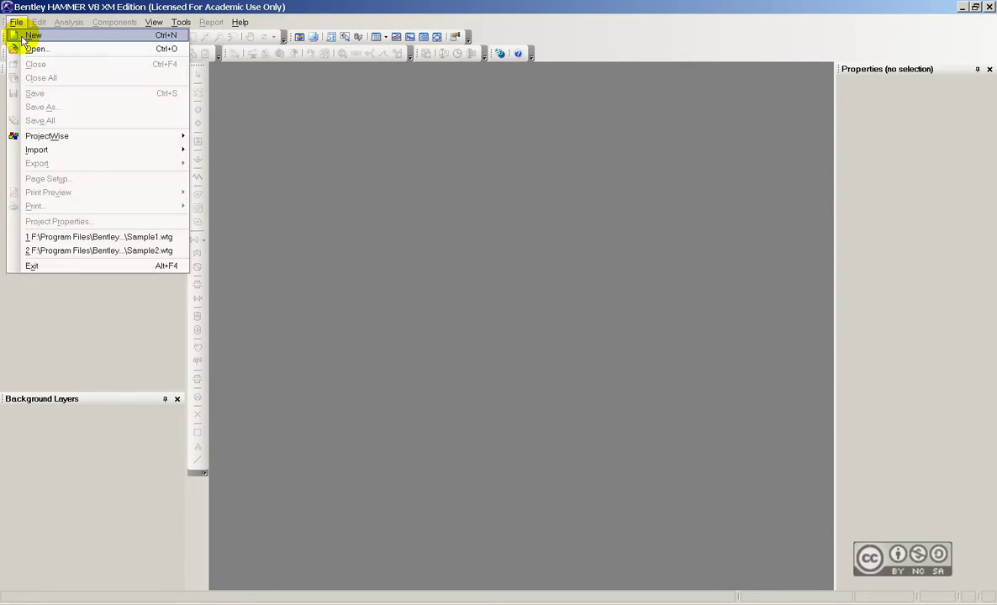
pyautogui.click(20, 48)
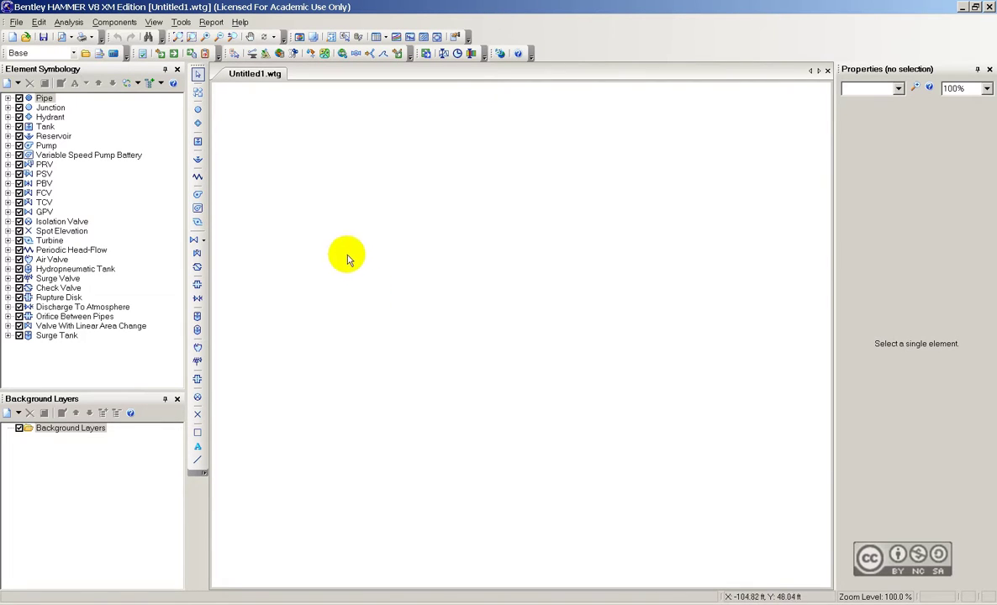
pyautogui.click(180, 23)
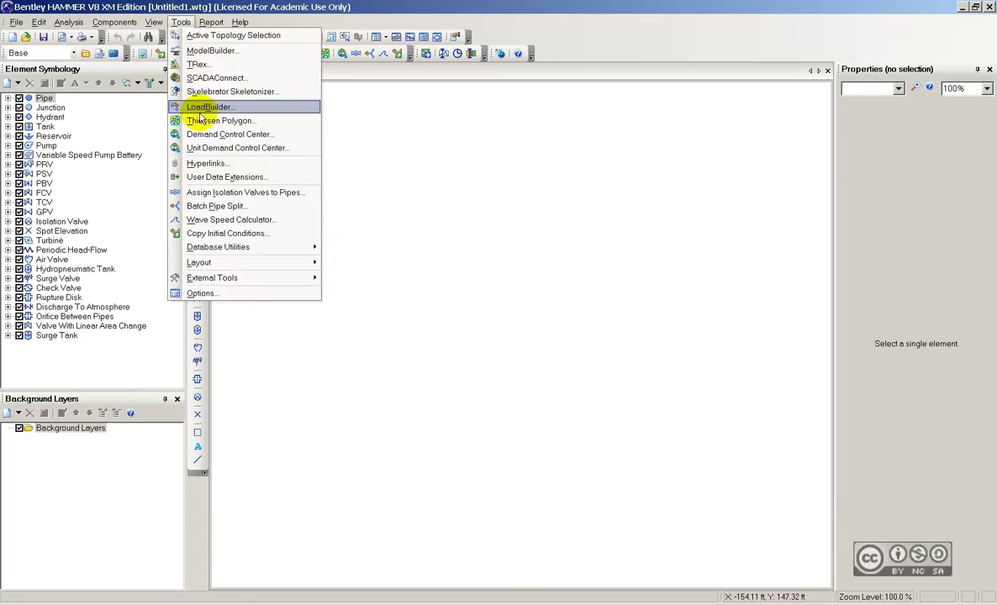
pyautogui.click(212, 294)
pyautogui.click(393, 121)
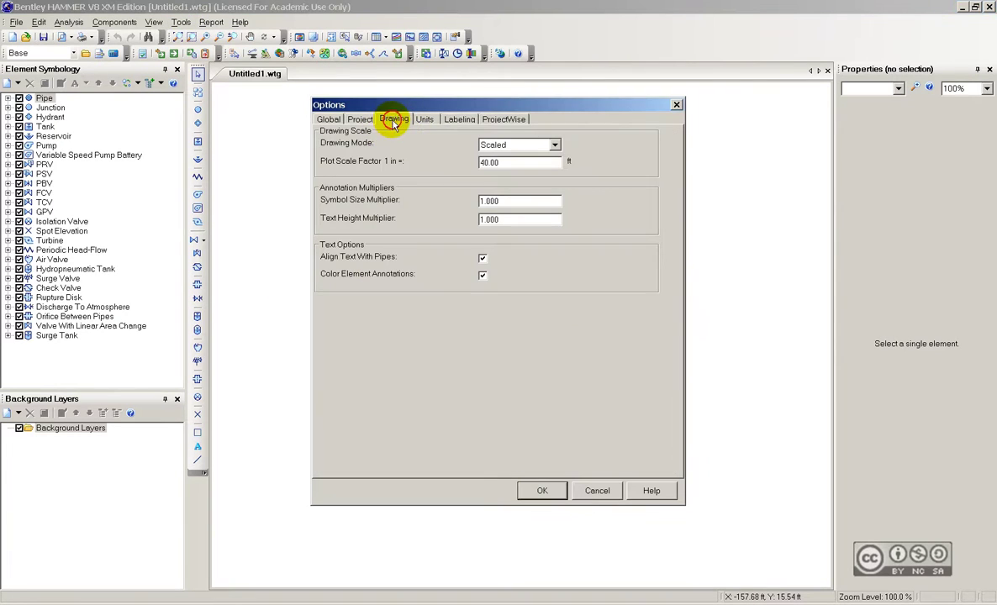
pyautogui.click(509, 145)
pyautogui.click(505, 168)
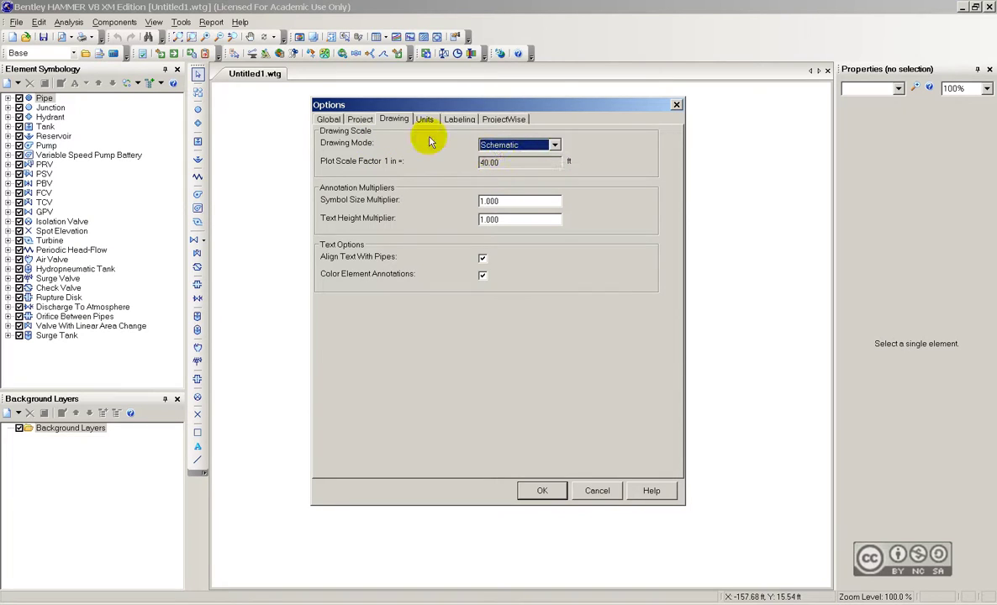
# - Reset the project units to System International defaults and set the default unit system for new projects to SI
pyautogui.click(425, 120)
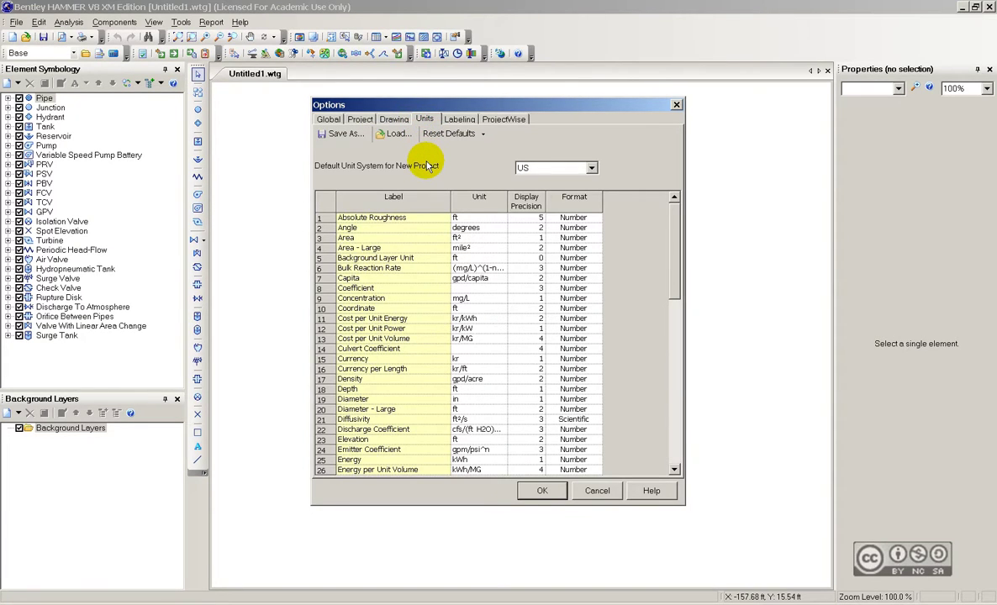
pyautogui.click(479, 134)
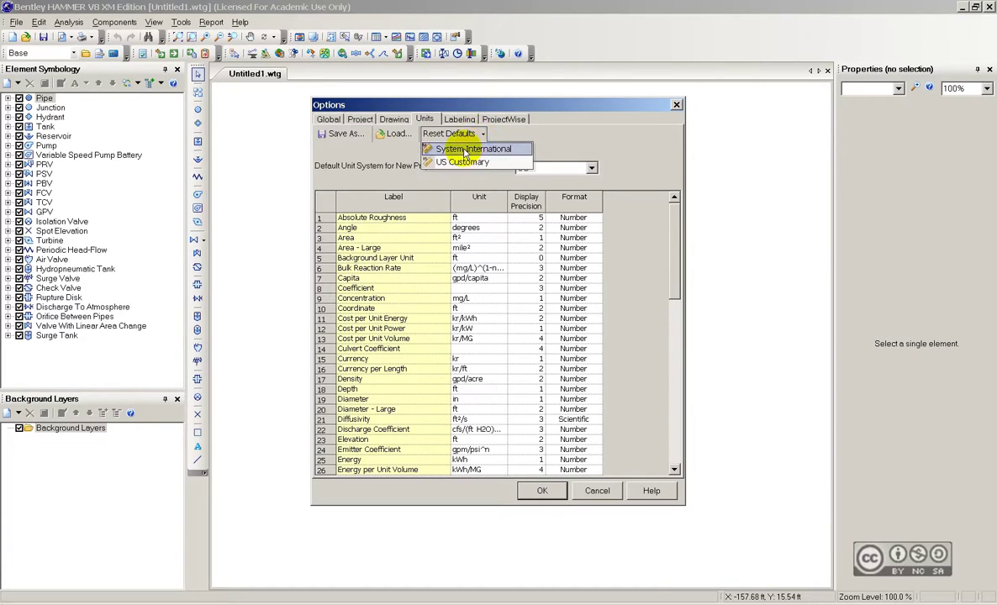
pyautogui.click(465, 150)
pyautogui.click(591, 168)
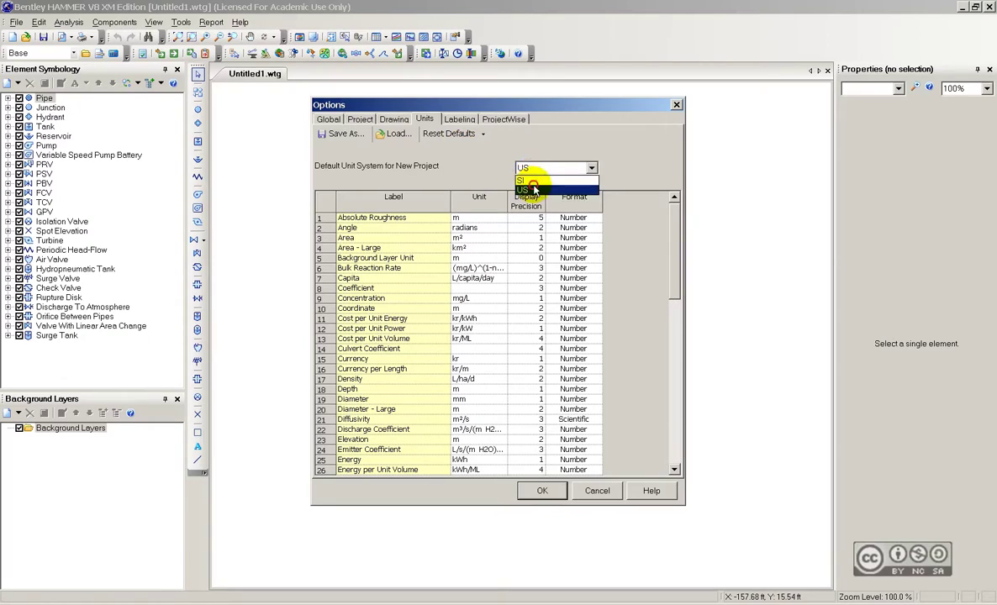
pyautogui.click(546, 185)
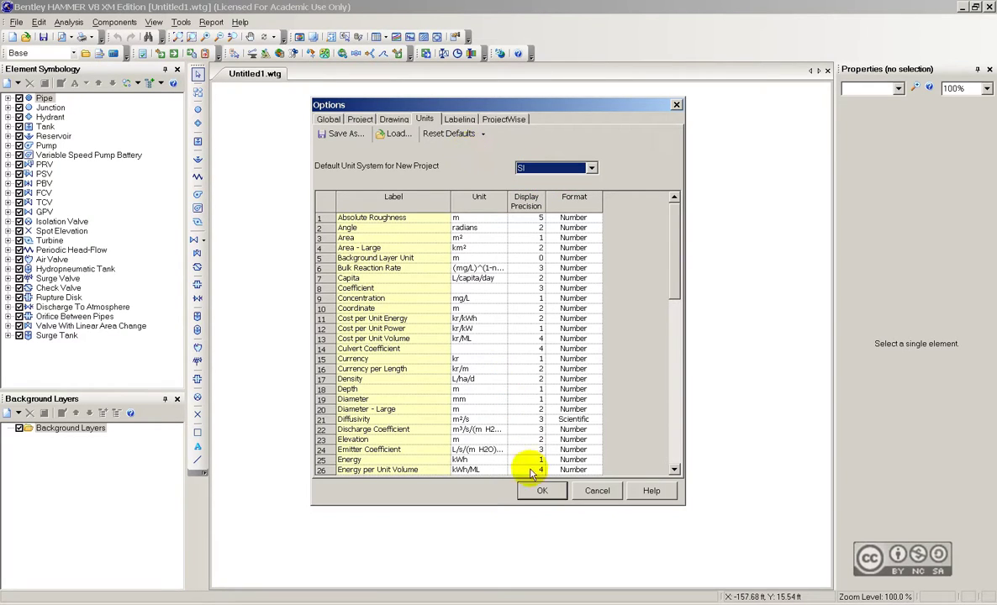
pyautogui.click(542, 493)
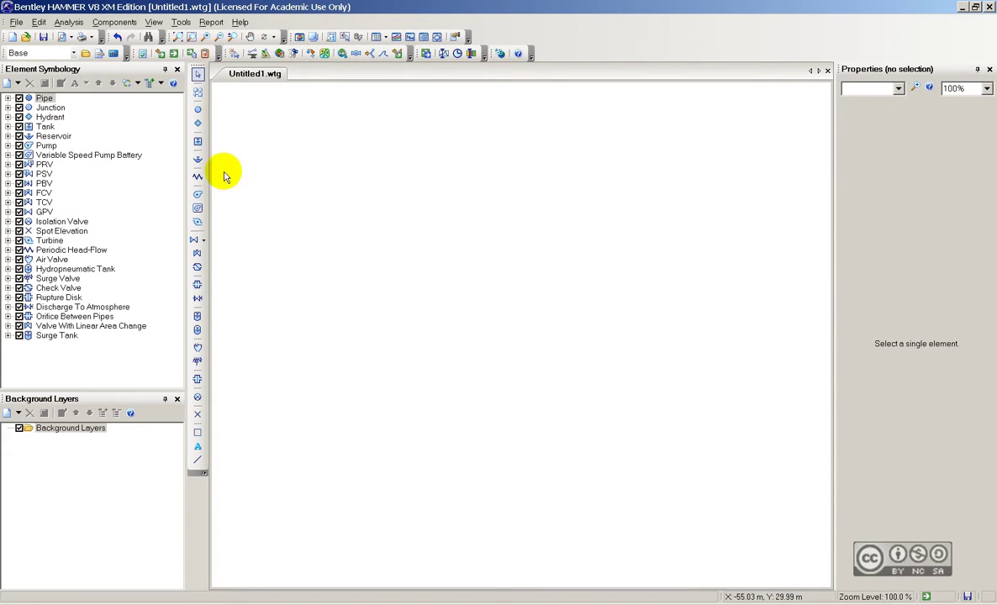
# - Place a reservoir in the left part of the drawing and label it Res1
pyautogui.click(198, 161)
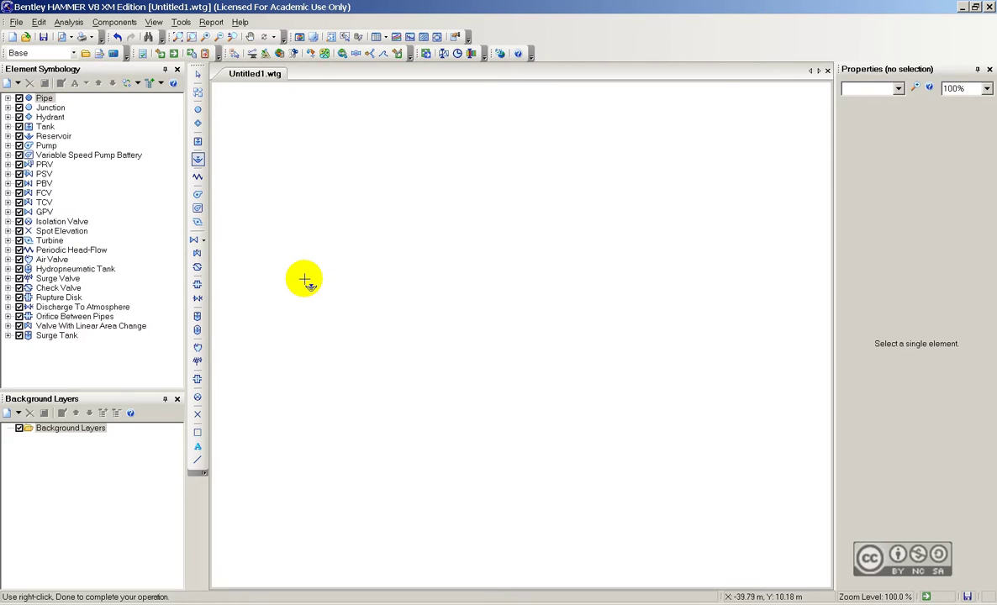
pyautogui.click(305, 279)
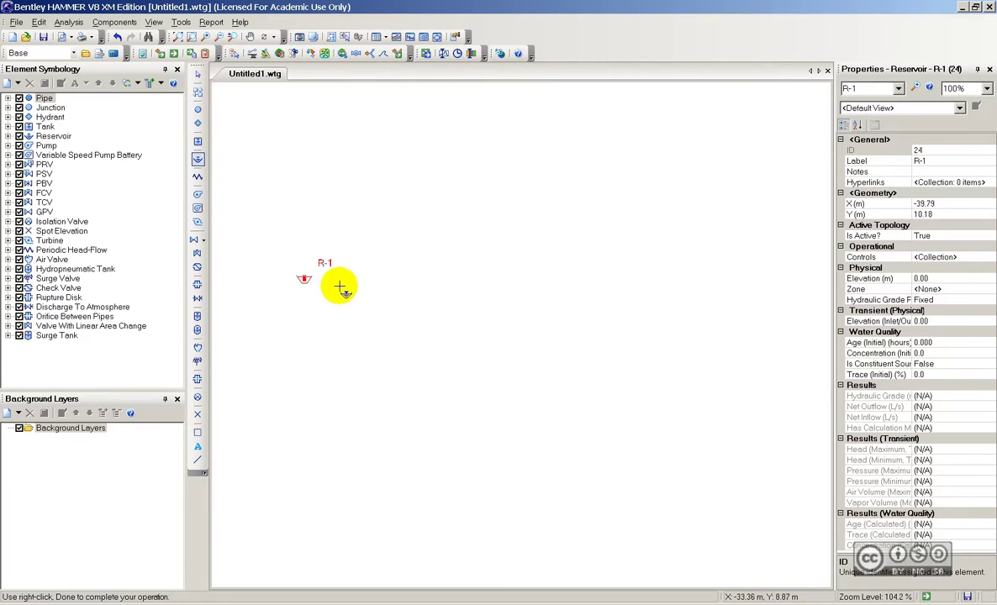
pyautogui.click(197, 76)
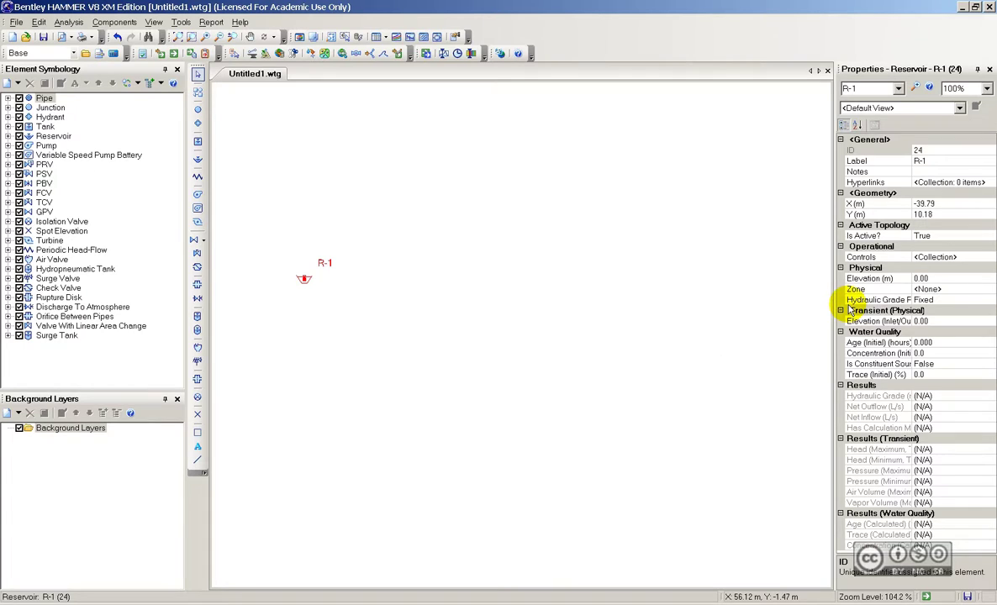
pyautogui.click(941, 161)
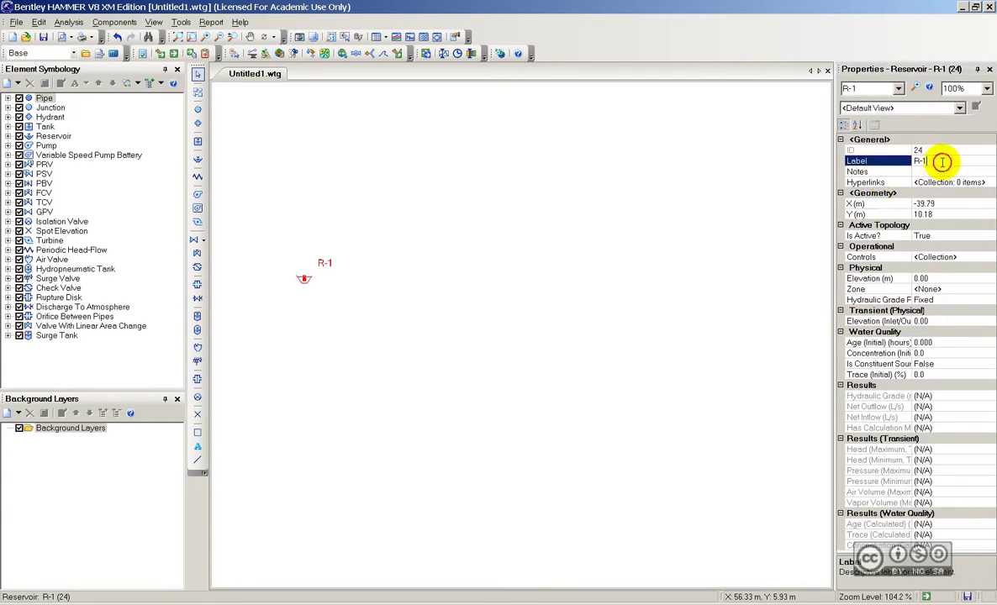
pyautogui.moveTo(941, 161); pyautogui.dragTo(849, 161)
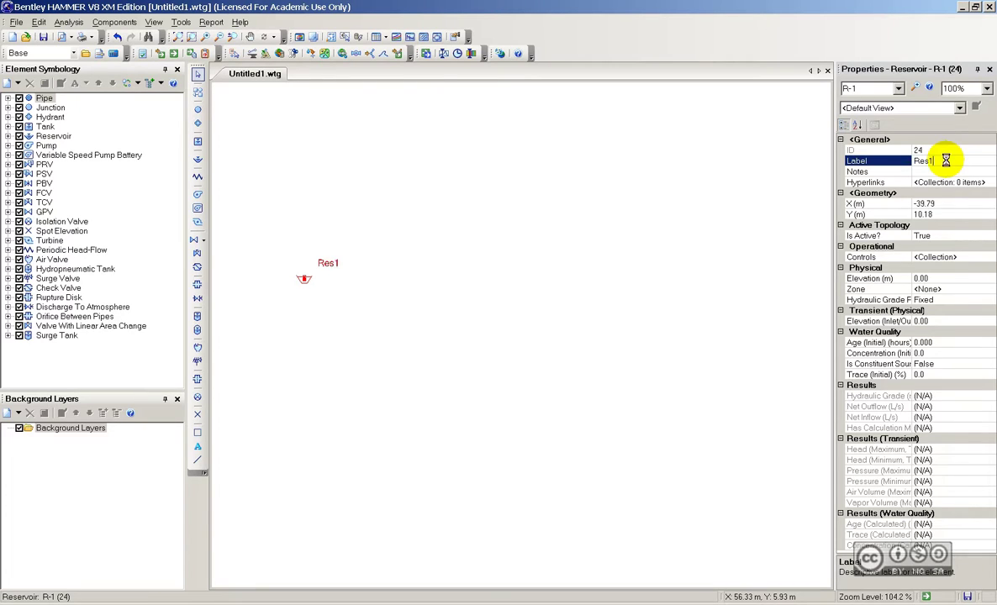
pyautogui.write('Res1')
# - Set the elevation of reservoir Res1 to 383 m
pyautogui.click(933, 278)
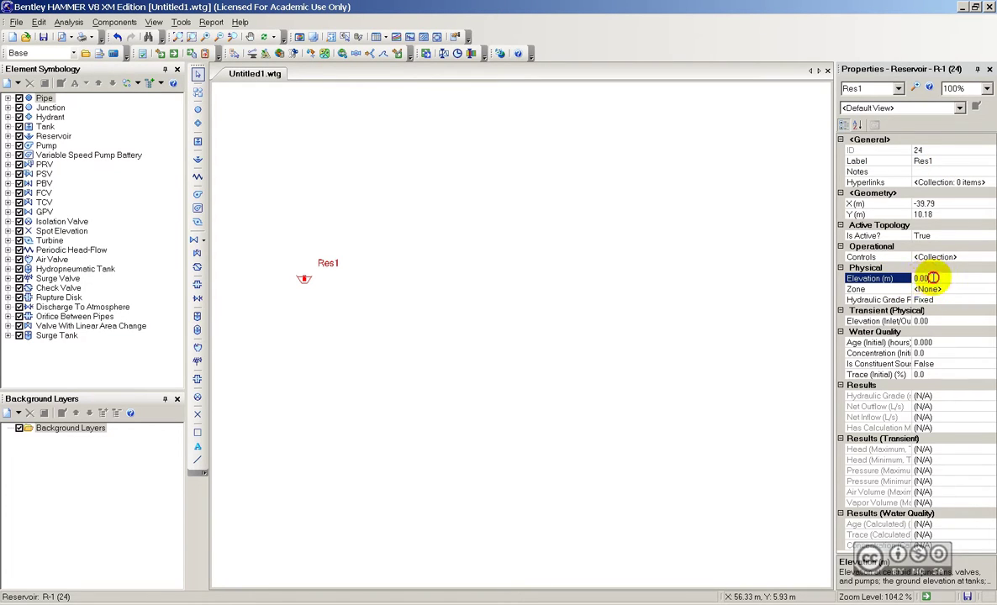
pyautogui.moveTo(933, 277); pyautogui.dragTo(916, 279)
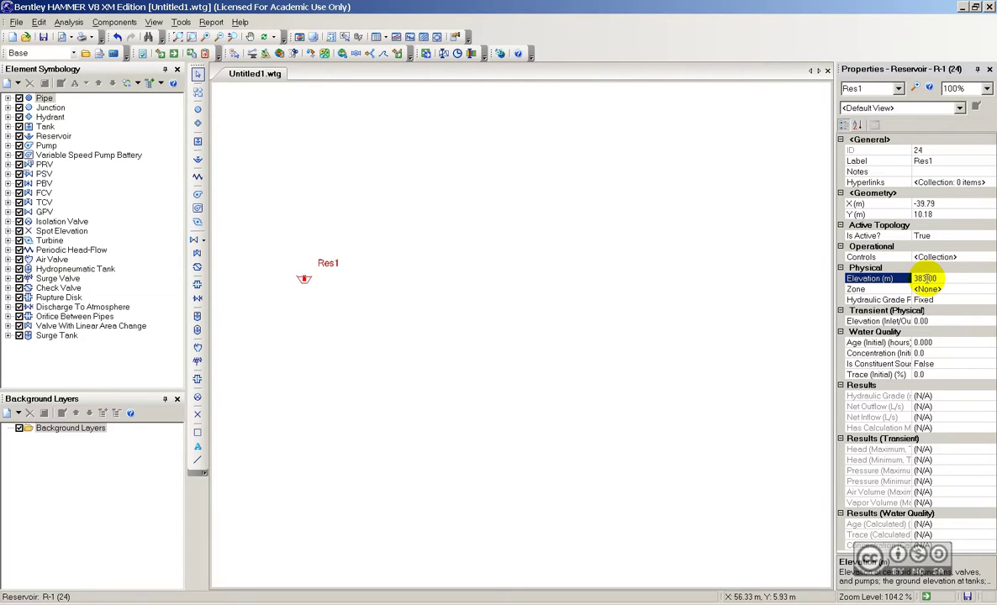
pyautogui.press('Return')
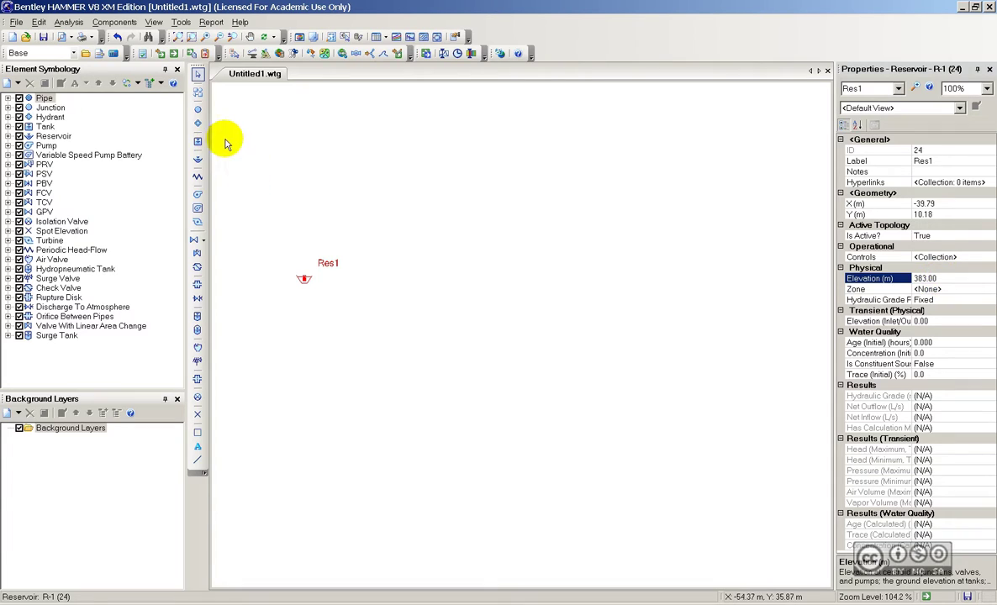
# - Add a junction just right of reservoir Res1 with the label PJ1 and an elevation of 363 m
pyautogui.click(198, 110)
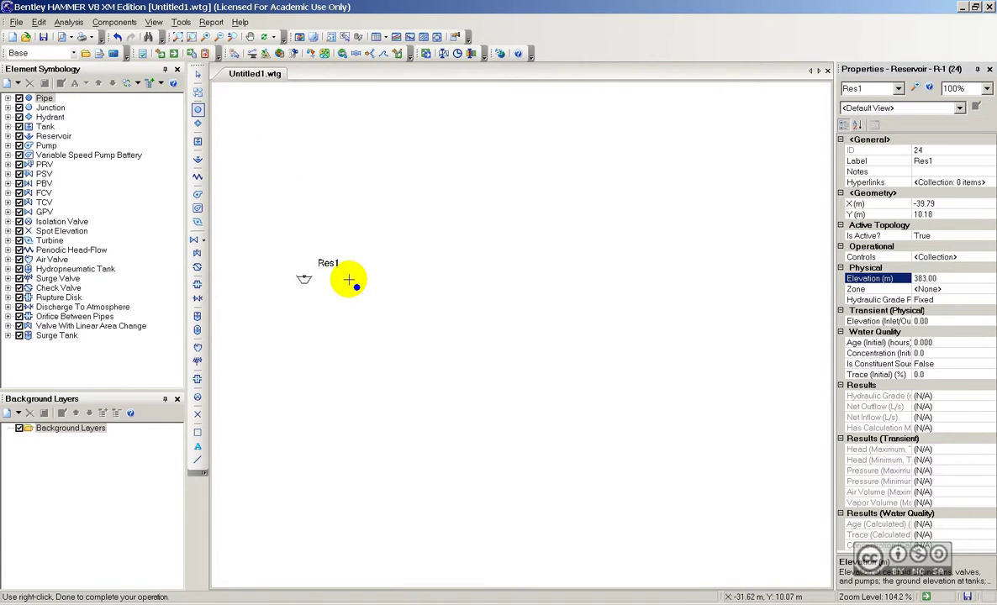
pyautogui.click(349, 279)
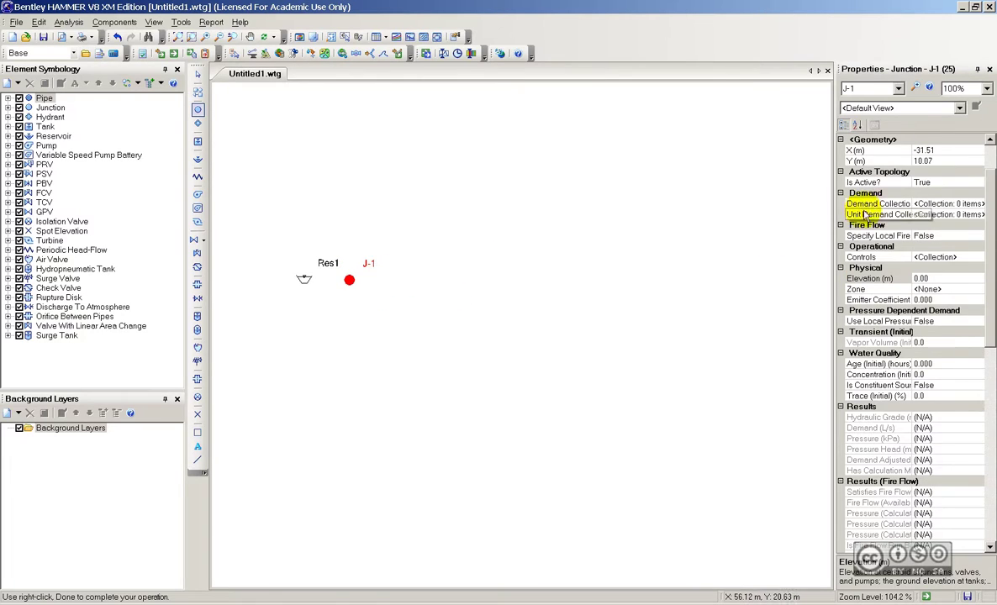
pyautogui.scroll(2, 967, 155)
pyautogui.click(921, 161)
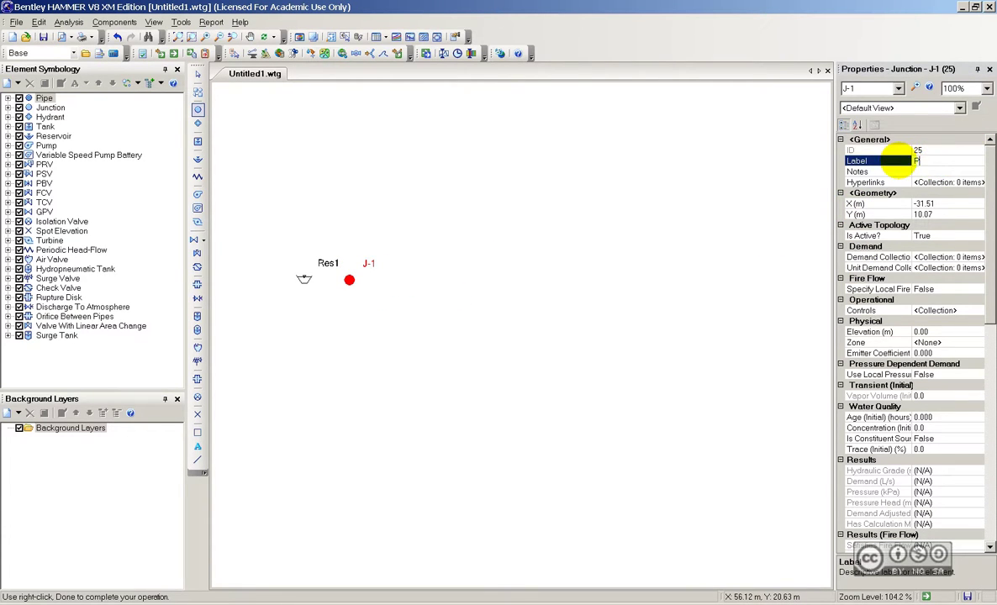
pyautogui.write('PJ1')
pyautogui.press('Return')
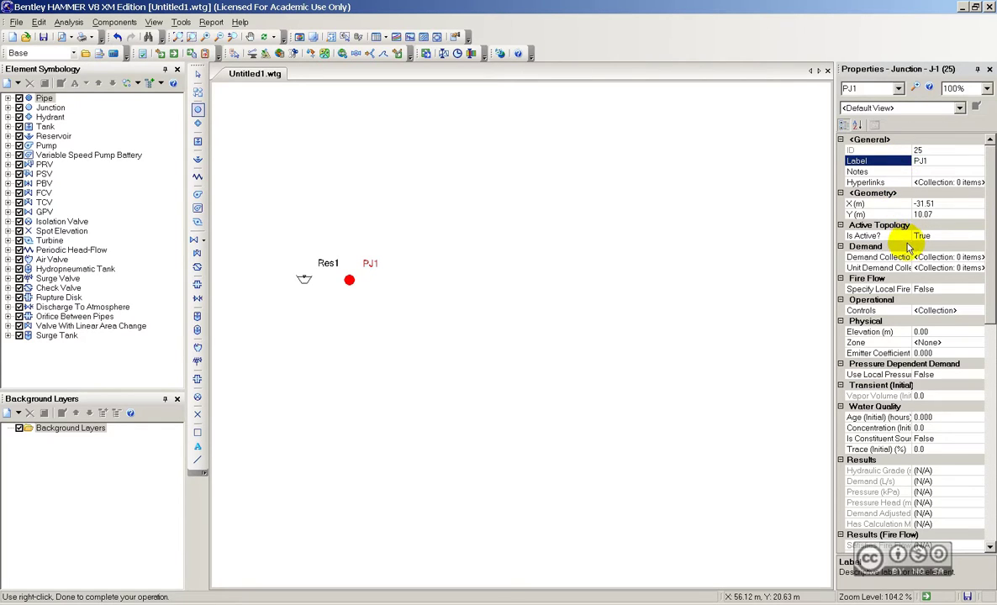
pyautogui.click(921, 332)
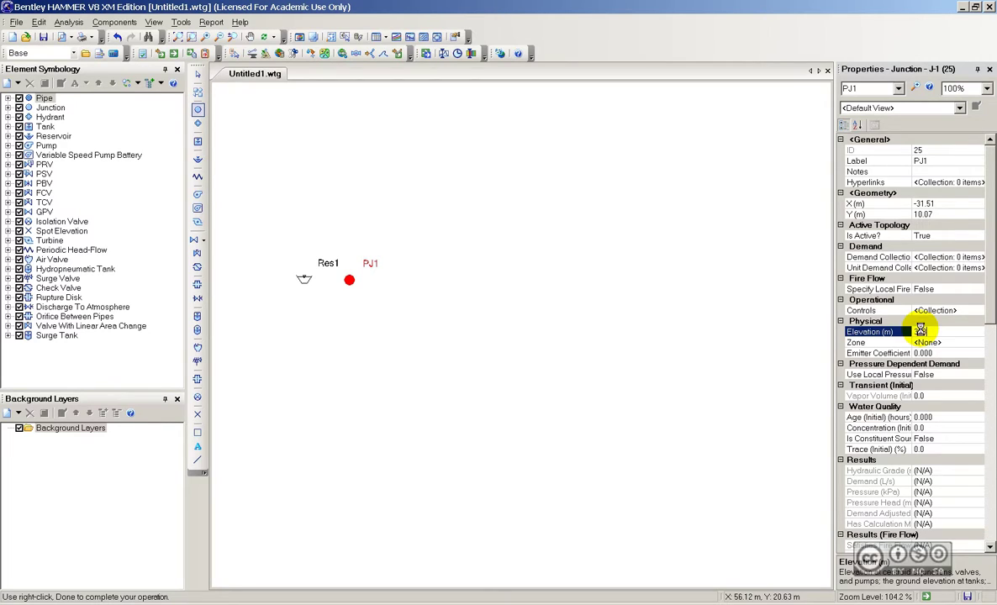
# - Place a pump just right of junction PJ1 and label it PMP1
pyautogui.click(197, 194)
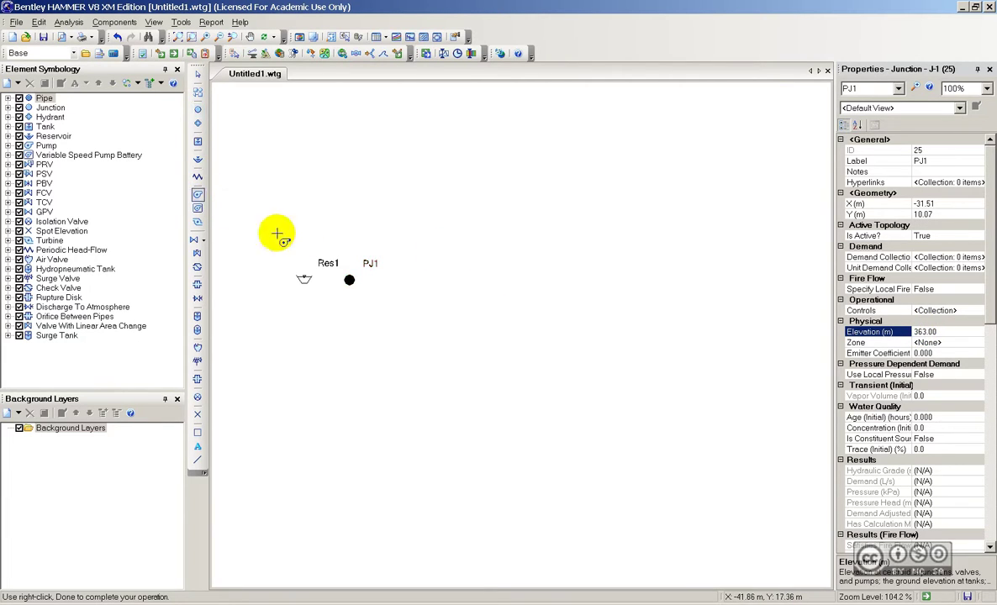
pyautogui.click(385, 280)
pyautogui.click(939, 160)
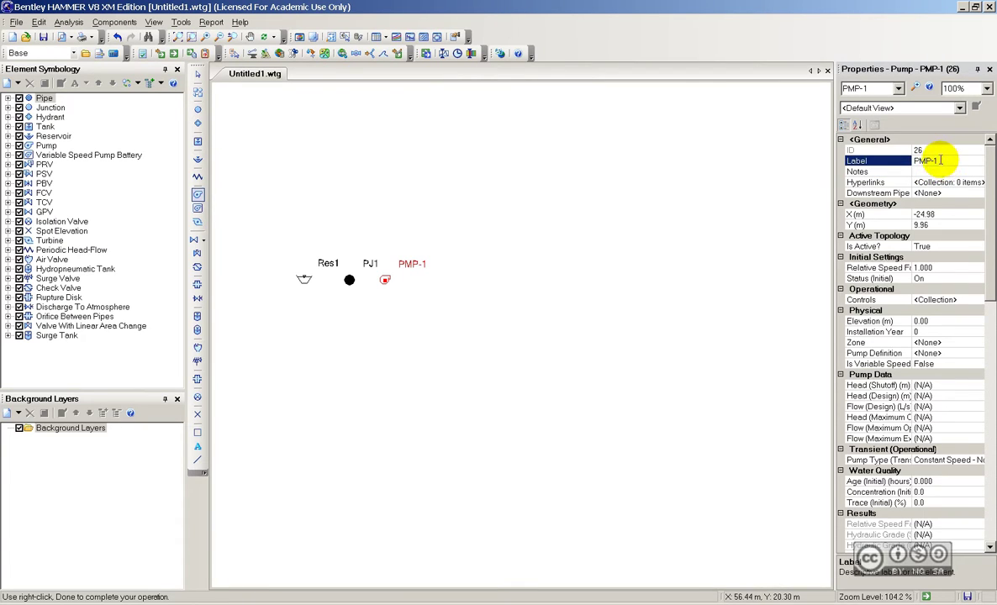
pyautogui.press('BackSpace')
pyautogui.press('BackSpace')
pyautogui.write('1')
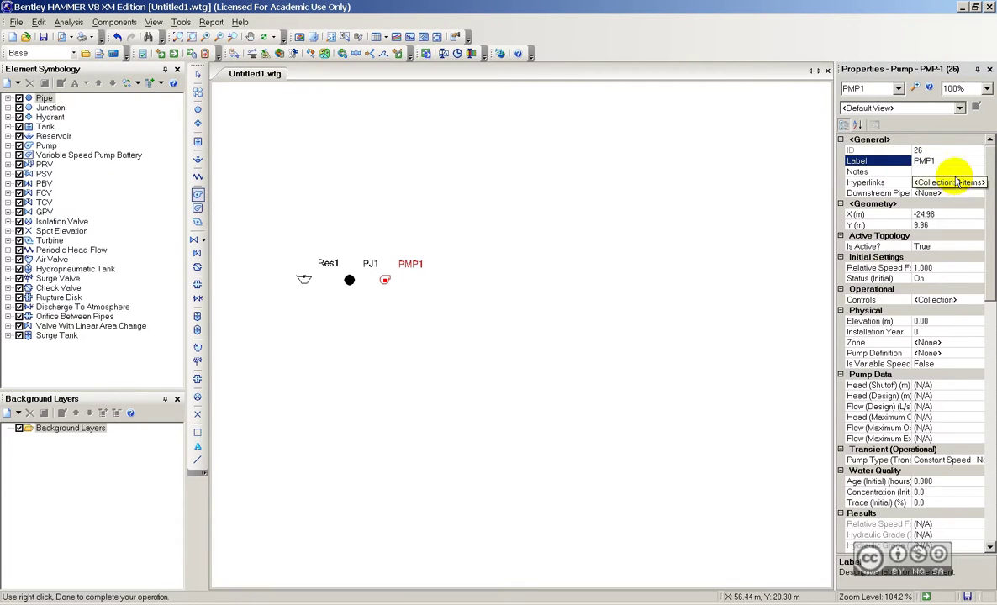
# - Set the elevation of pump PMP1 to 363 m
pyautogui.click(933, 322)
pyautogui.doubleClick(921, 321)
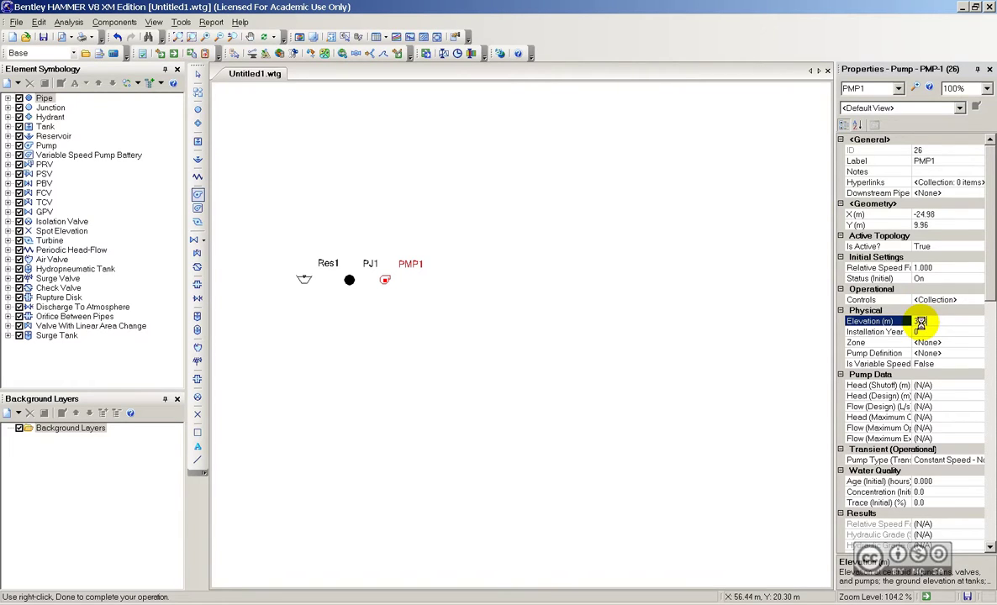
pyautogui.write('363')
pyautogui.press('Return')
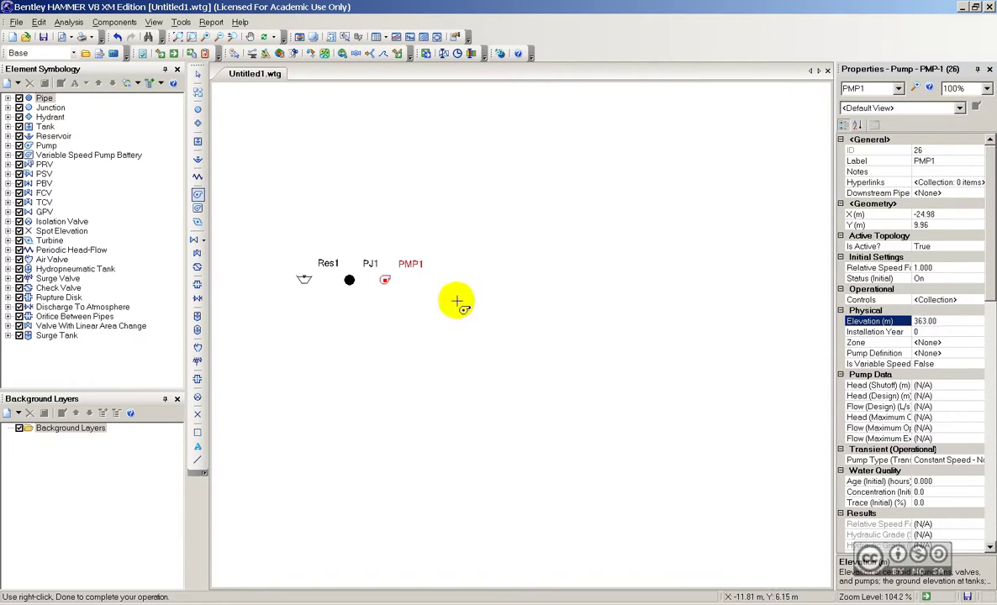
# - Place seven evenly spaced junctions in a horizontal row to the right of pump PMP1
pyautogui.click(199, 111)
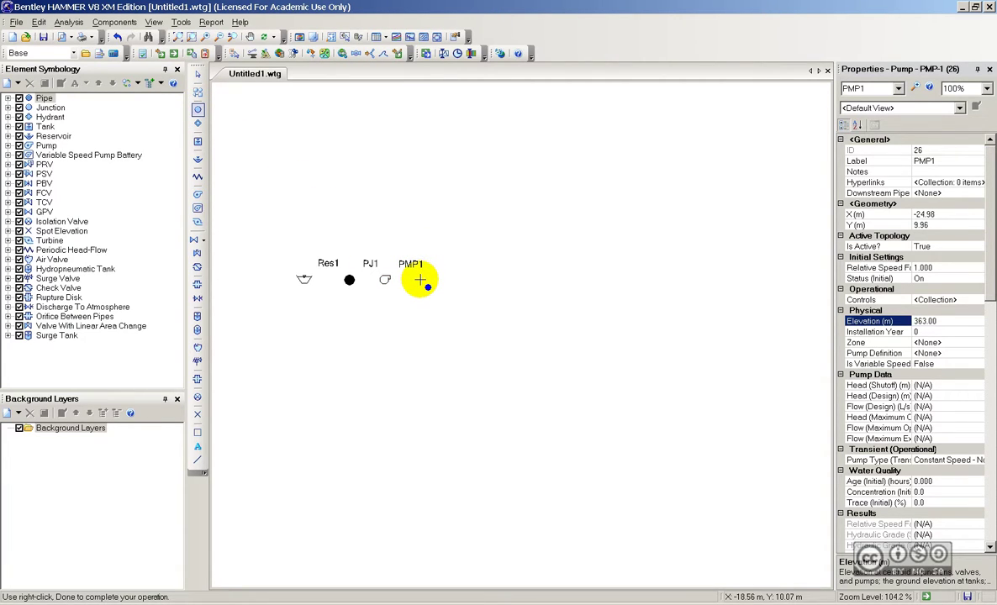
pyautogui.click(420, 280)
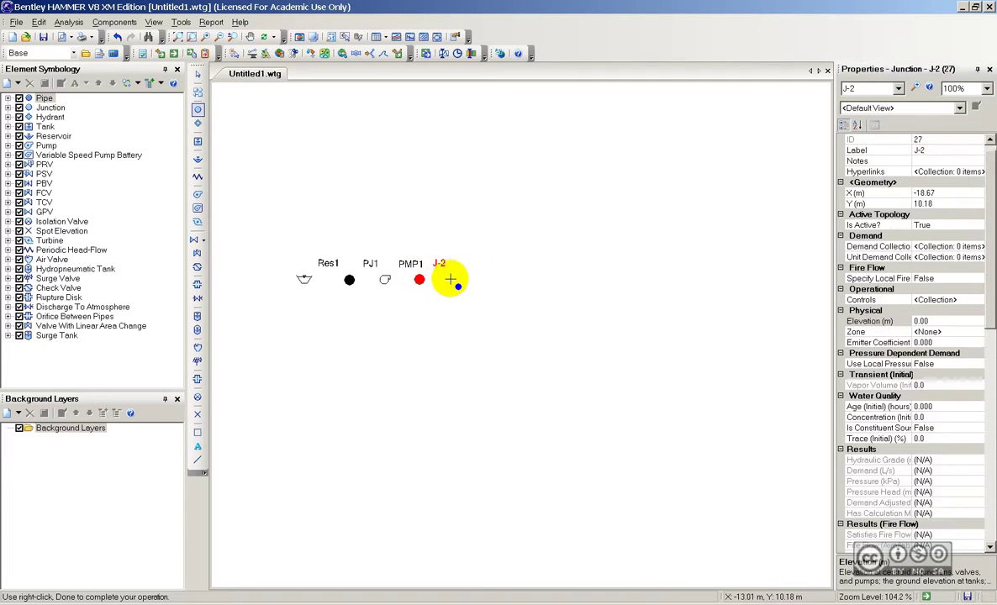
pyautogui.click(455, 280)
pyautogui.click(487, 280)
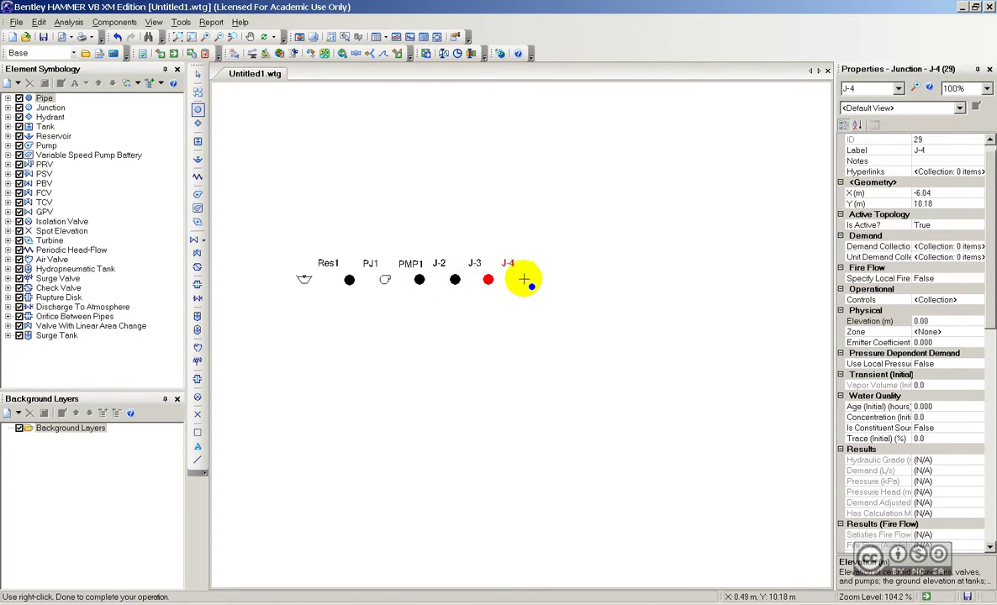
pyautogui.click(561, 279)
pyautogui.click(598, 280)
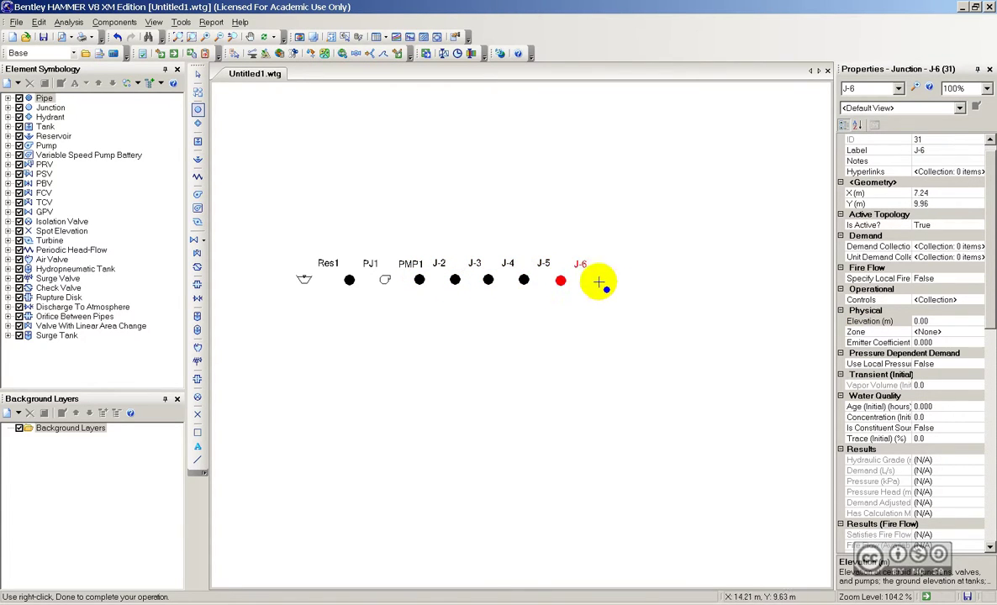
pyautogui.click(598, 280)
pyautogui.click(637, 277)
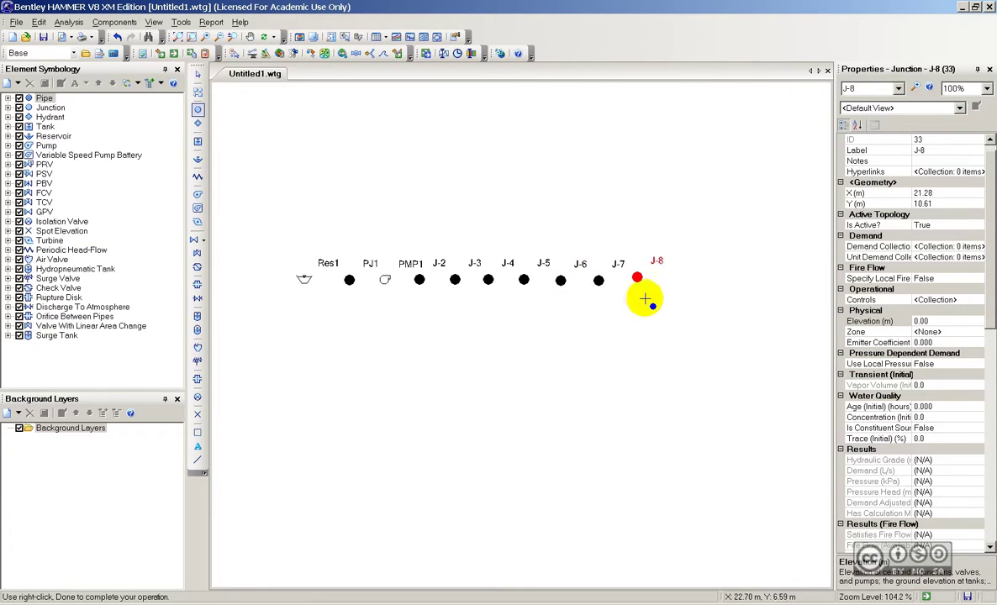
pyautogui.click(198, 74)
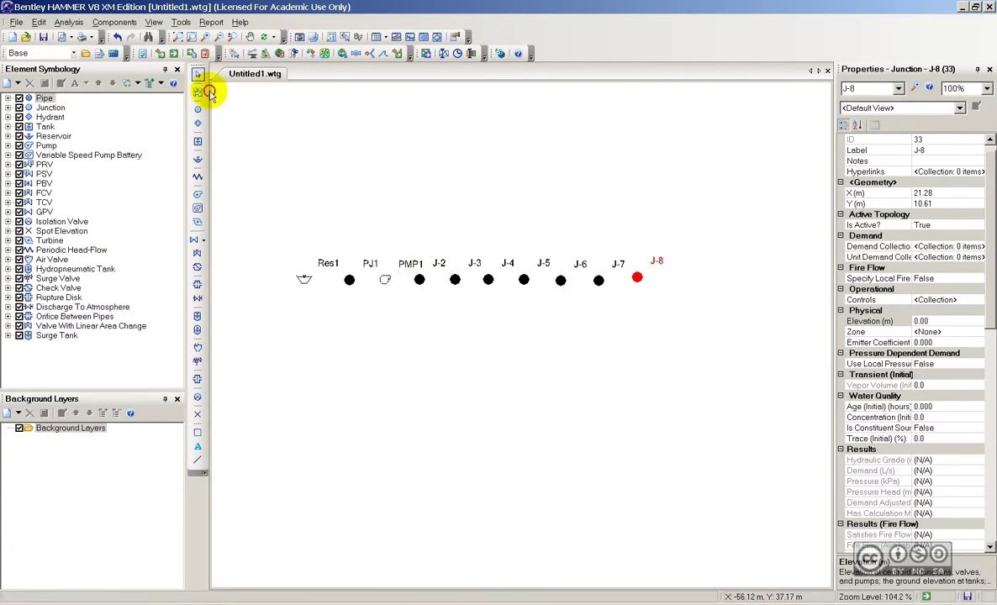
# - Relabel junction J-2, just right of pump PMP1, as PJ2
pyautogui.click(420, 279)
pyautogui.scroll(1, 912, 151)
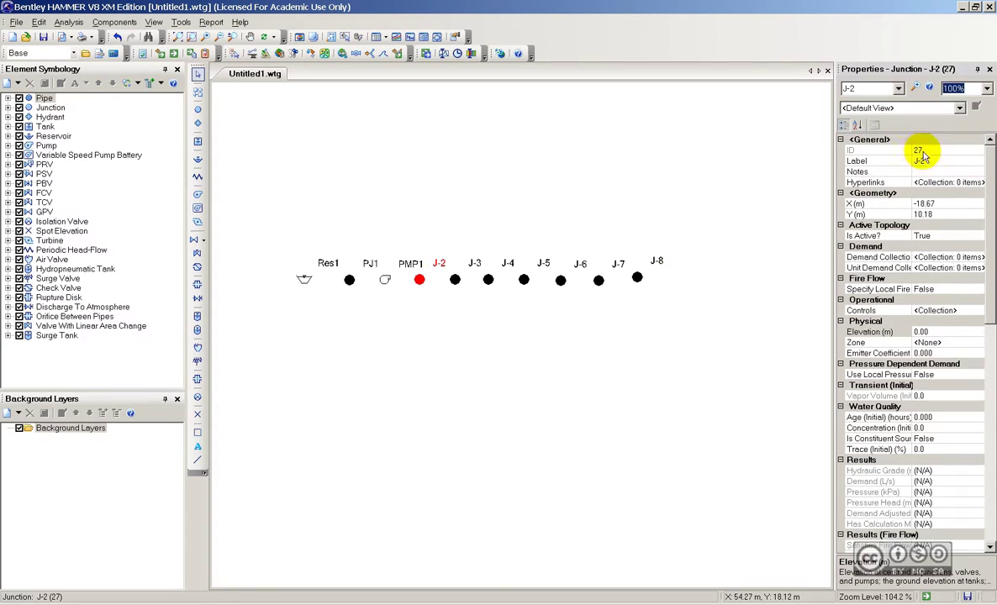
pyautogui.click(936, 160)
pyautogui.doubleClick(918, 161)
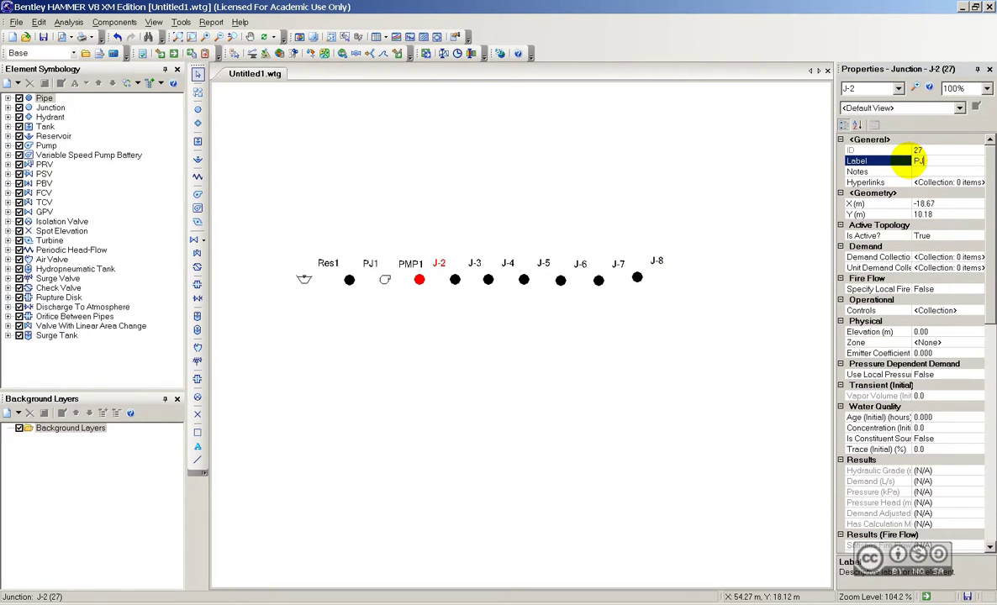
pyautogui.press('Return')
# - Relabel junctions J-3, J-4 and J-5 as J1, J2 and J3
pyautogui.click(476, 264)
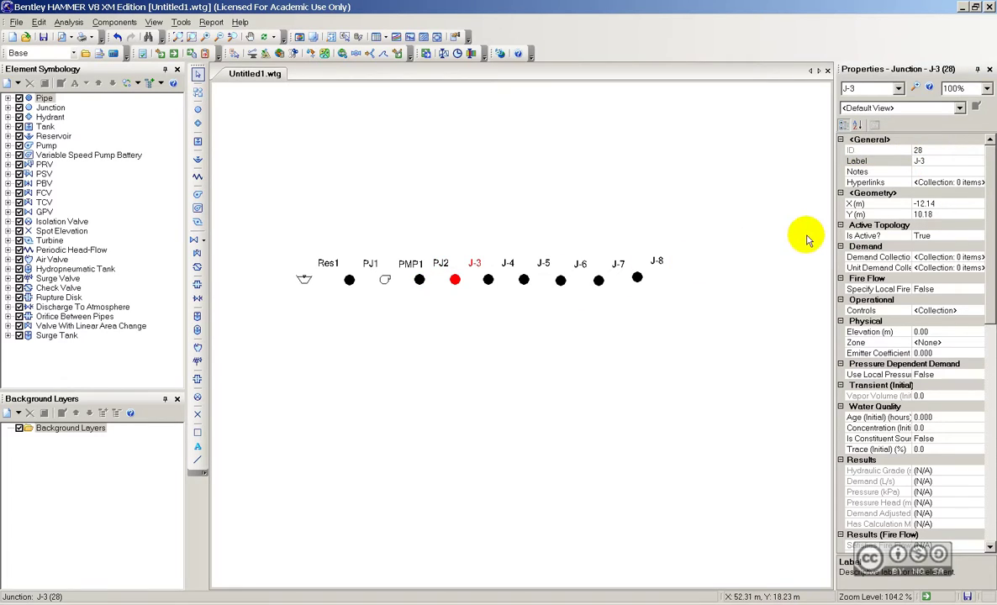
pyautogui.click(902, 162)
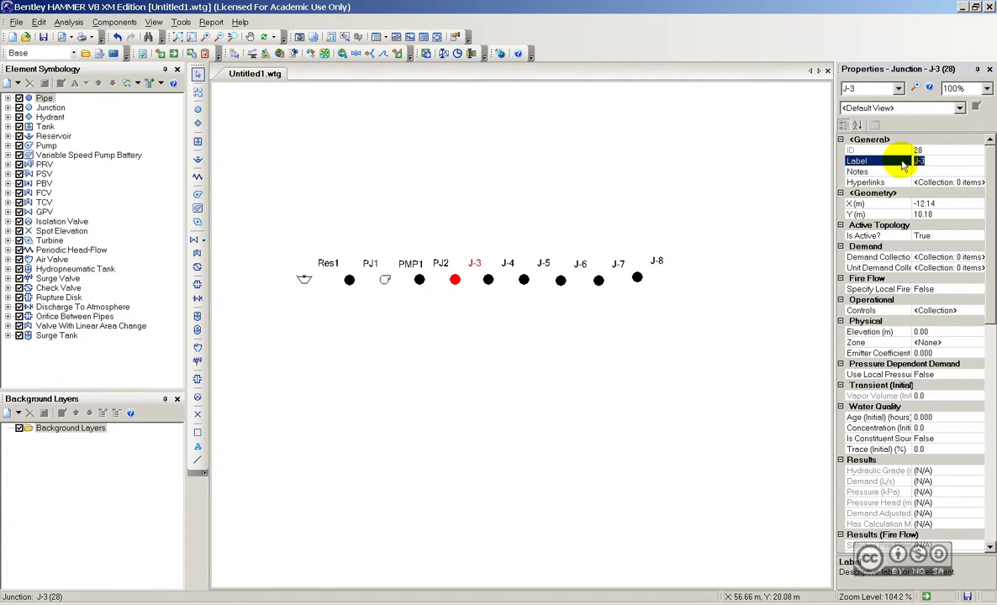
pyautogui.click(487, 279)
pyautogui.click(903, 161)
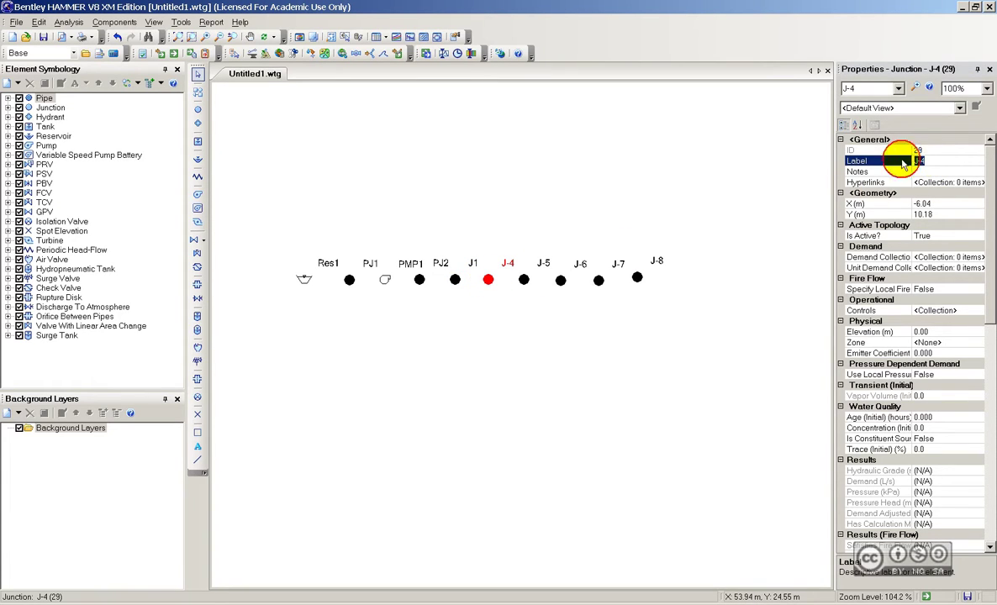
pyautogui.write('J2')
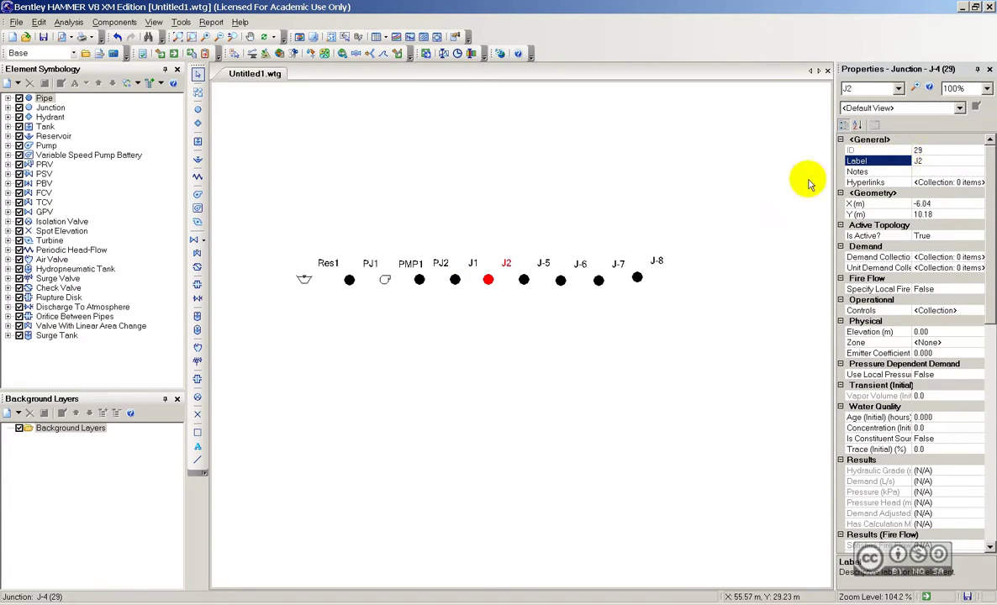
pyautogui.click(524, 279)
pyautogui.click(928, 162)
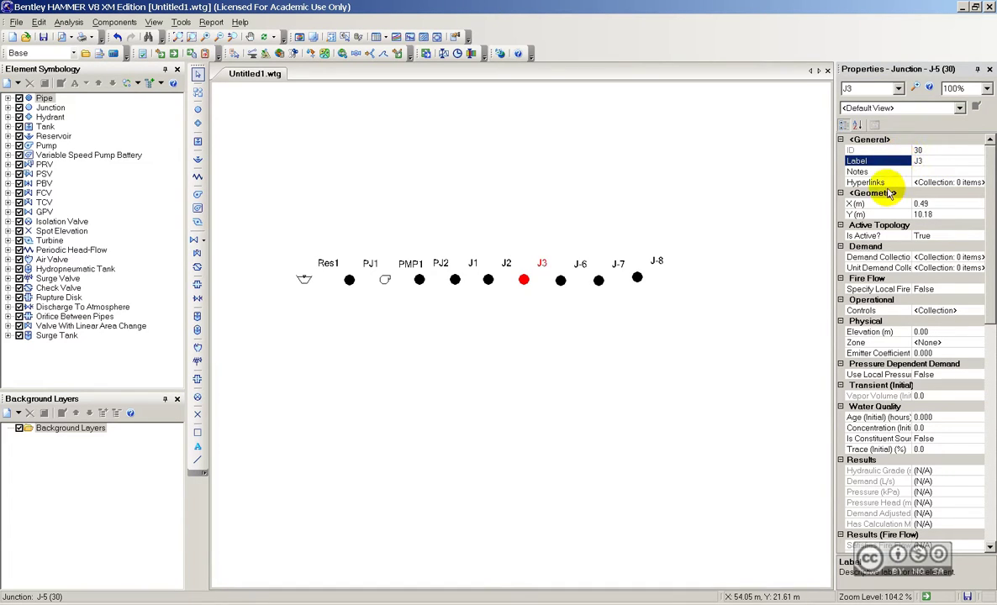
# - Relabel junctions J-6, J-7 and J-8 as J4, J5 and J6
pyautogui.click(561, 280)
pyautogui.click(928, 162)
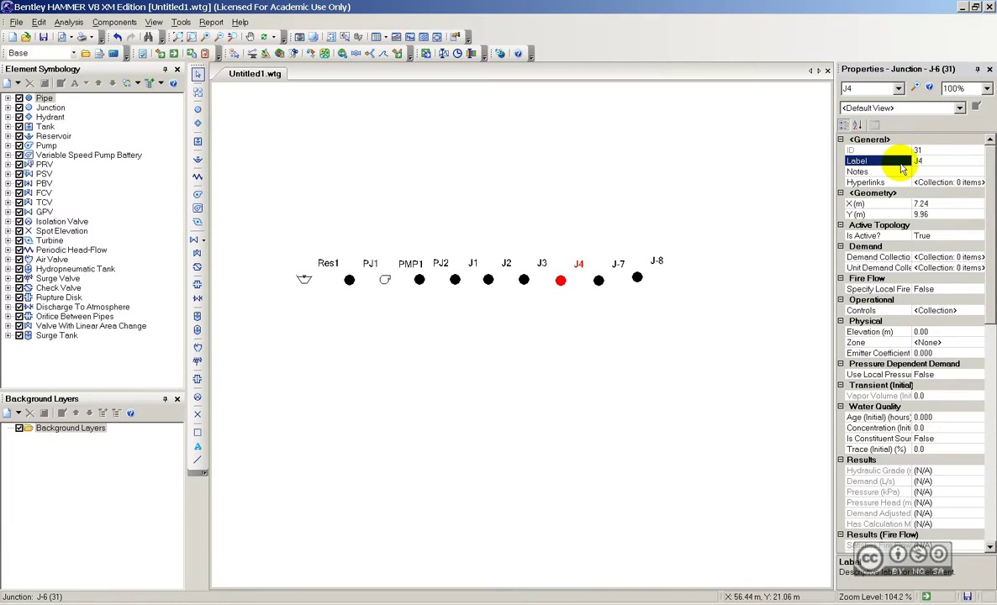
pyautogui.click(598, 280)
pyautogui.click(902, 164)
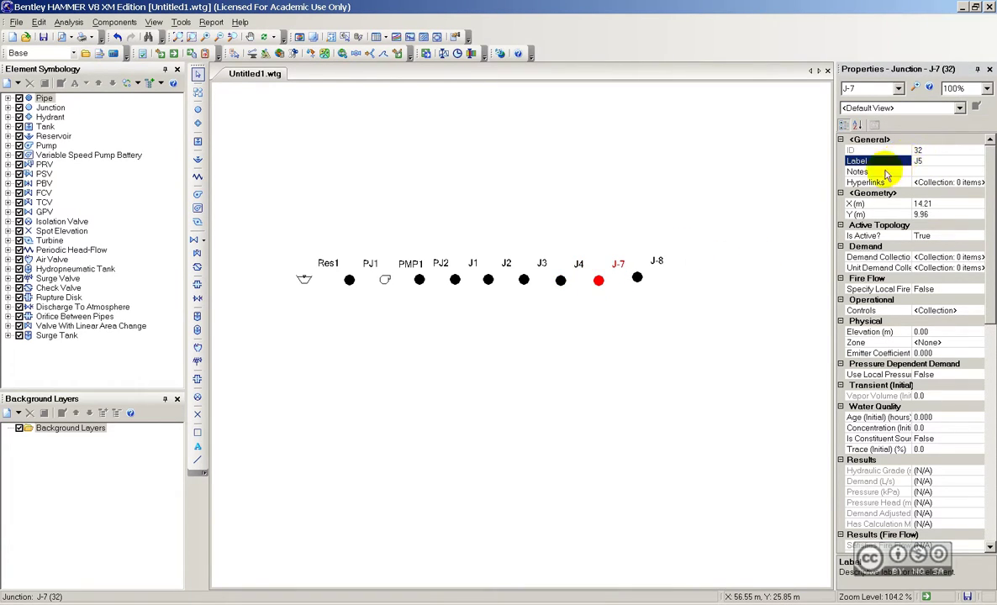
pyautogui.click(637, 277)
pyautogui.click(930, 167)
pyautogui.click(915, 160)
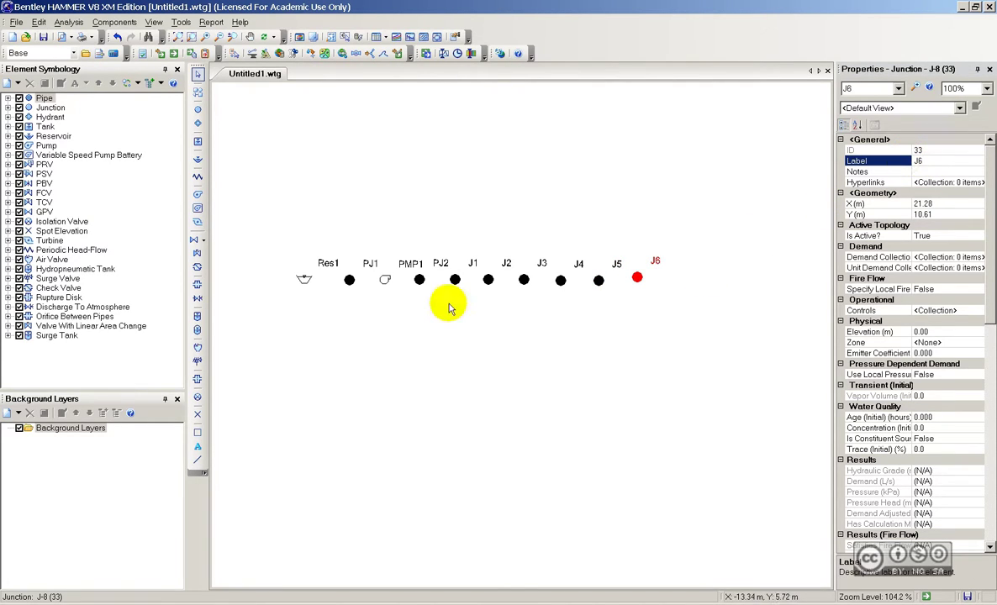
# - Add a reservoir just right of junction J6 with the label Res2 and an elevation of 456 m
pyautogui.click(195, 160)
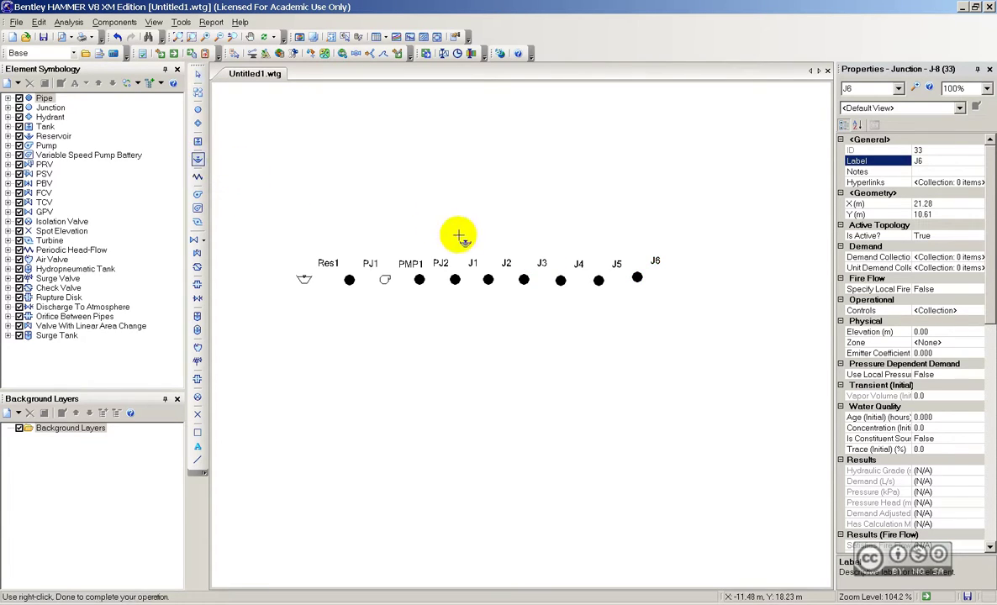
pyautogui.click(676, 279)
pyautogui.click(949, 160)
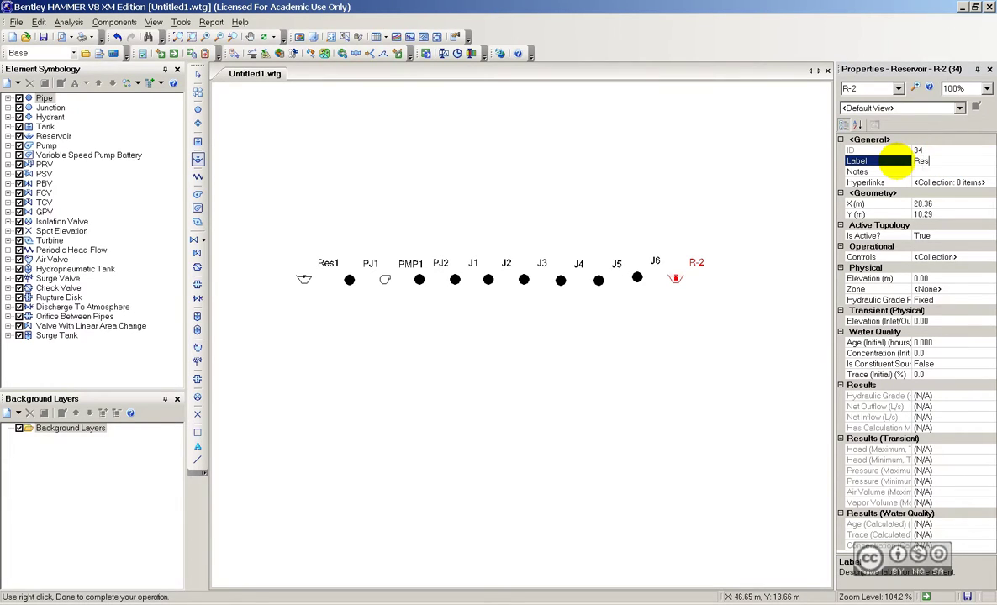
pyautogui.click(885, 277)
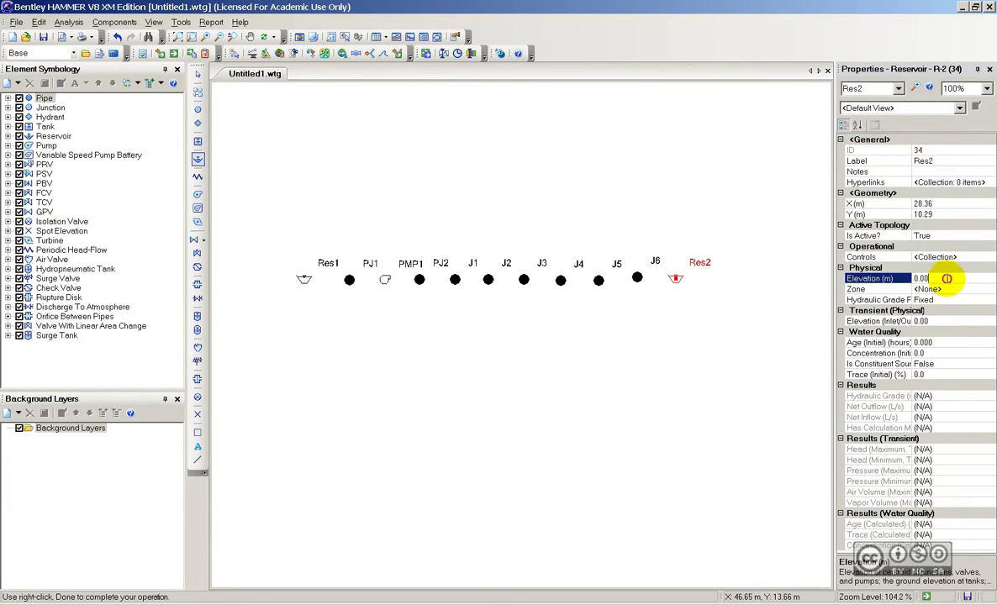
pyautogui.click(910, 278)
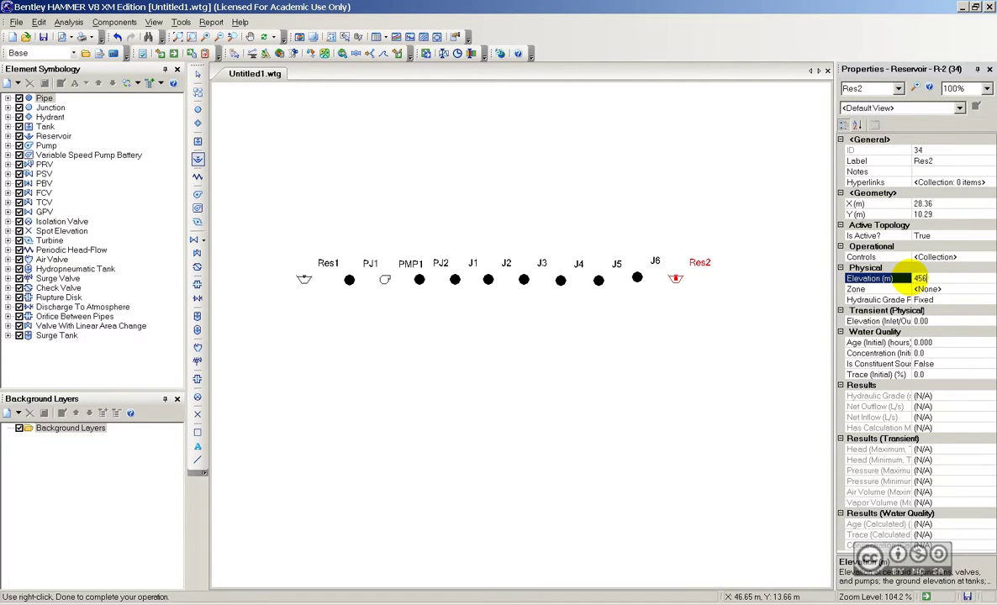
pyautogui.press('Return')
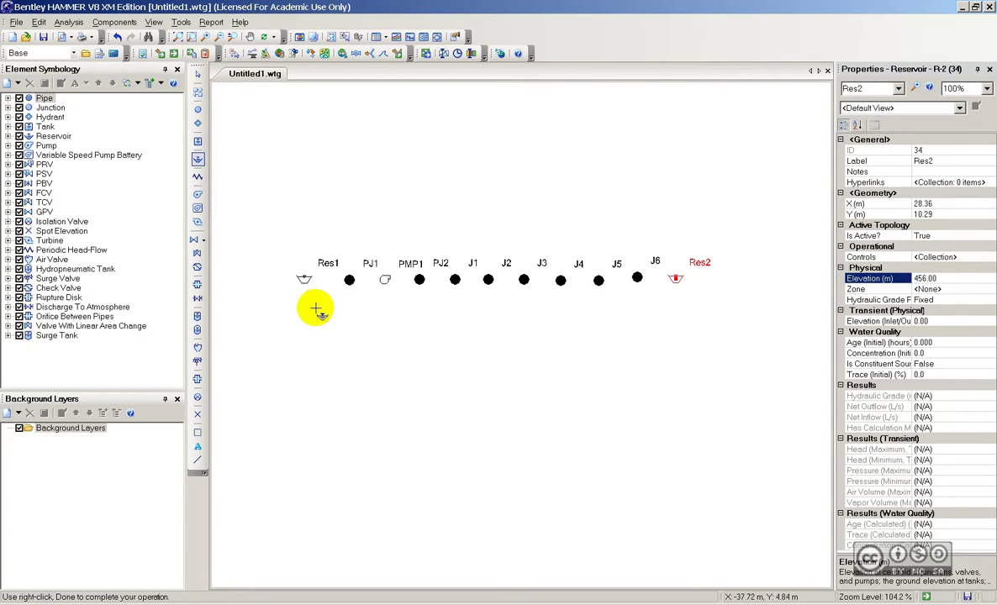
# - Connect all elements in sequence with pipes, from reservoir Res1 through PJ1, PMP1, PJ2 and J1 to J6, ending at reservoir Res2
pyautogui.click(198, 94)
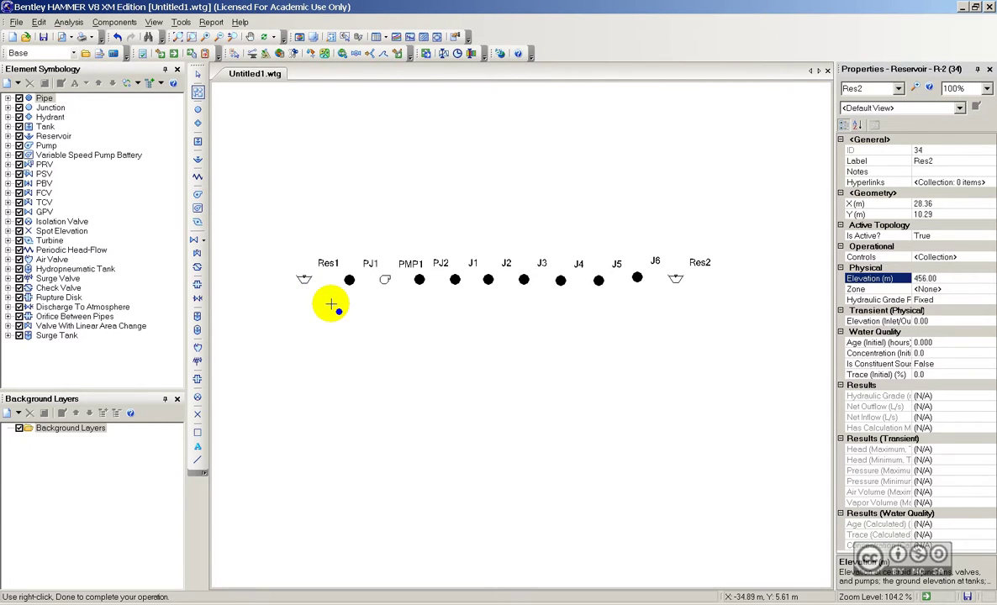
pyautogui.click(304, 279)
pyautogui.click(349, 280)
pyautogui.click(384, 279)
pyautogui.click(420, 279)
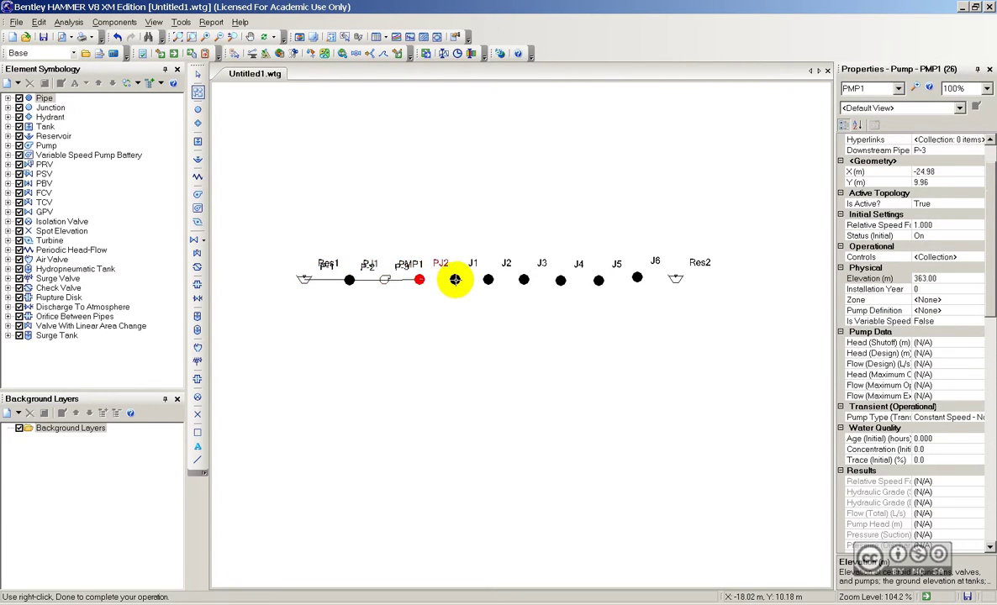
pyautogui.click(455, 279)
pyautogui.click(487, 279)
pyautogui.click(524, 280)
pyautogui.click(560, 281)
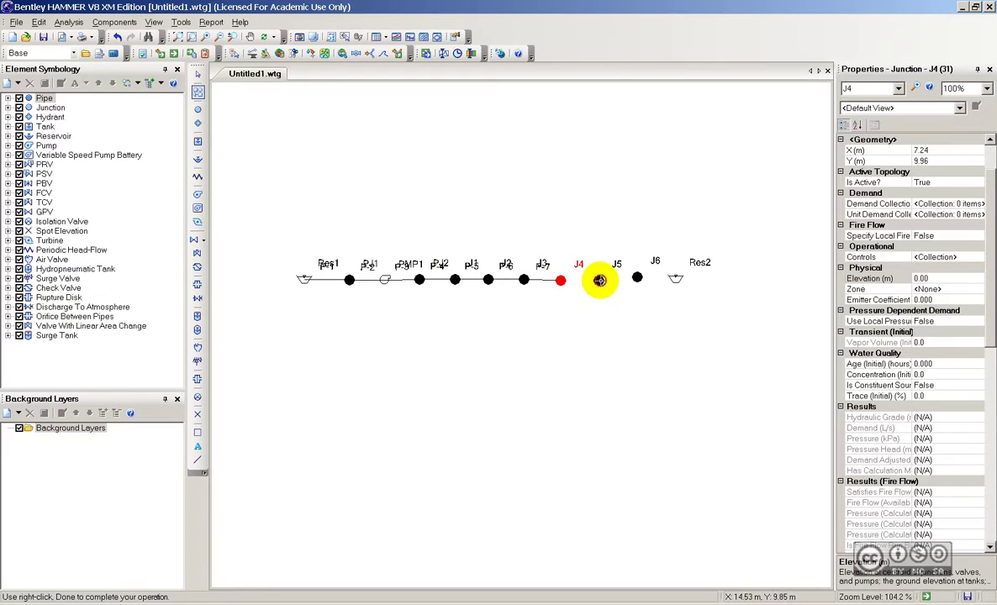
pyautogui.click(599, 281)
pyautogui.click(637, 277)
pyautogui.click(677, 279)
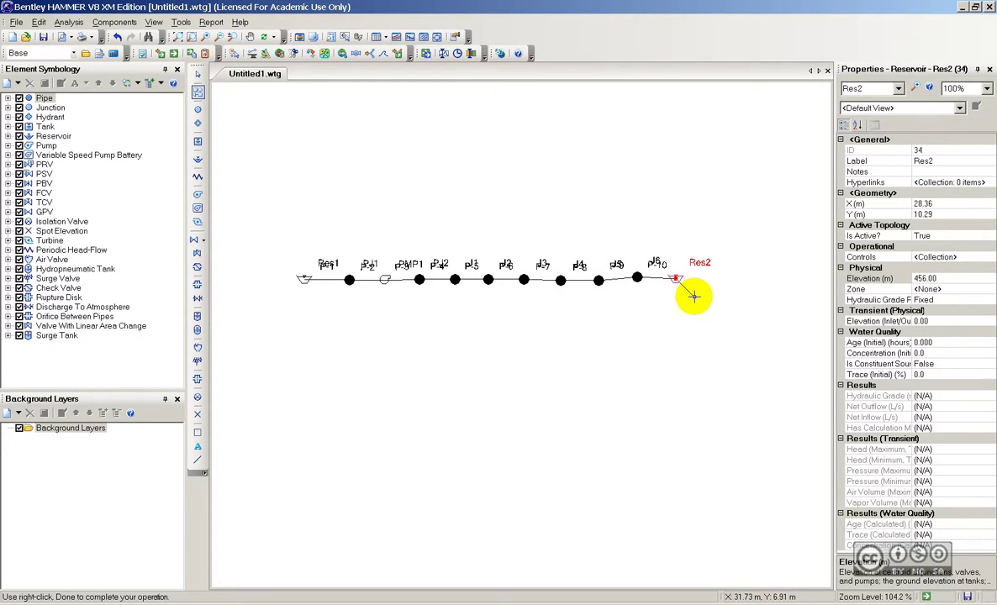
pyautogui.rightClick(693, 296)
pyautogui.click(671, 289)
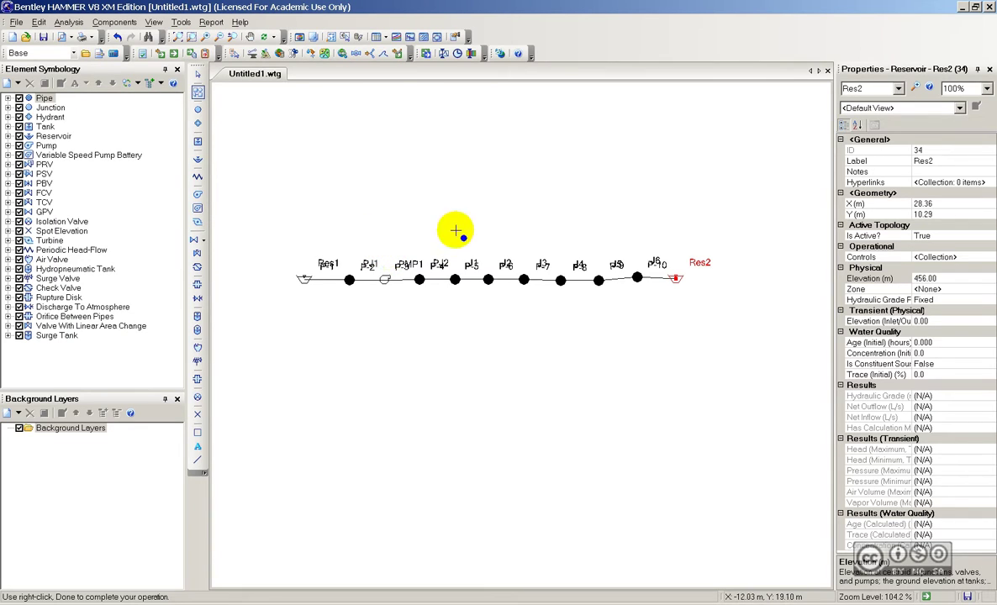
# - Open the FlexTable for pipes and move its window so the table can be edited
pyautogui.click(387, 37)
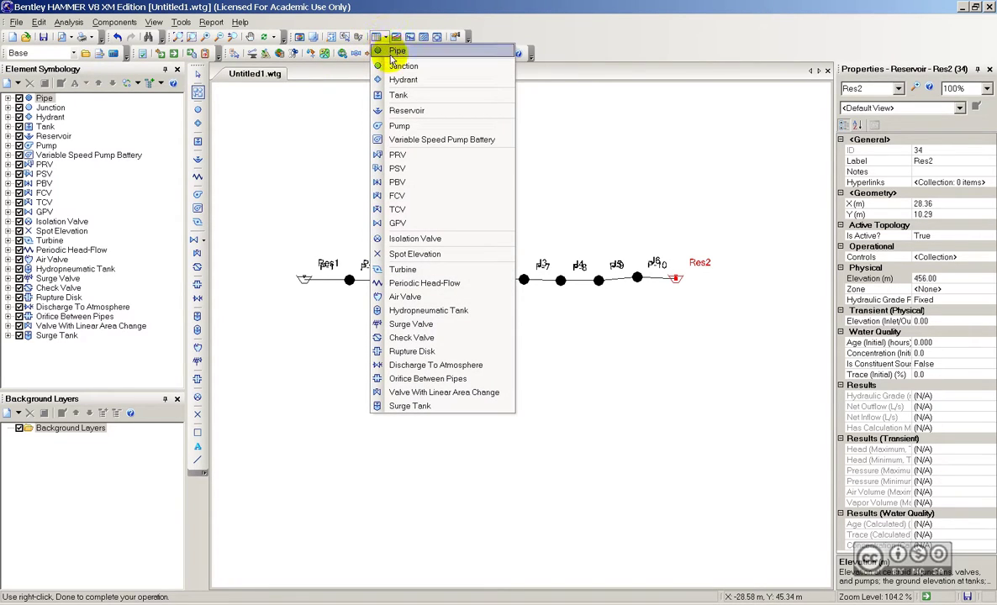
pyautogui.click(401, 52)
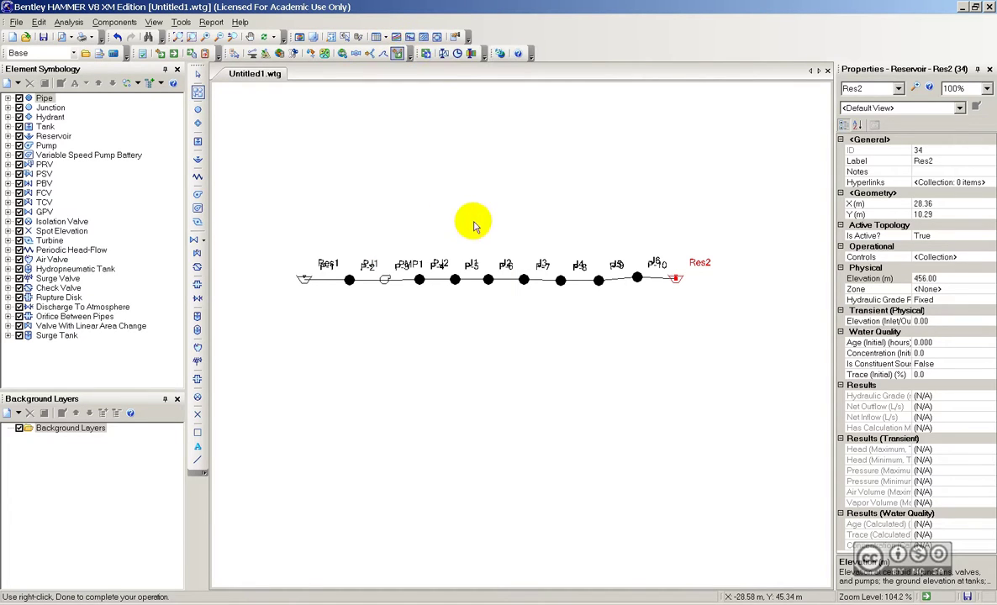
pyautogui.moveTo(420, 106); pyautogui.dragTo(461, 112)
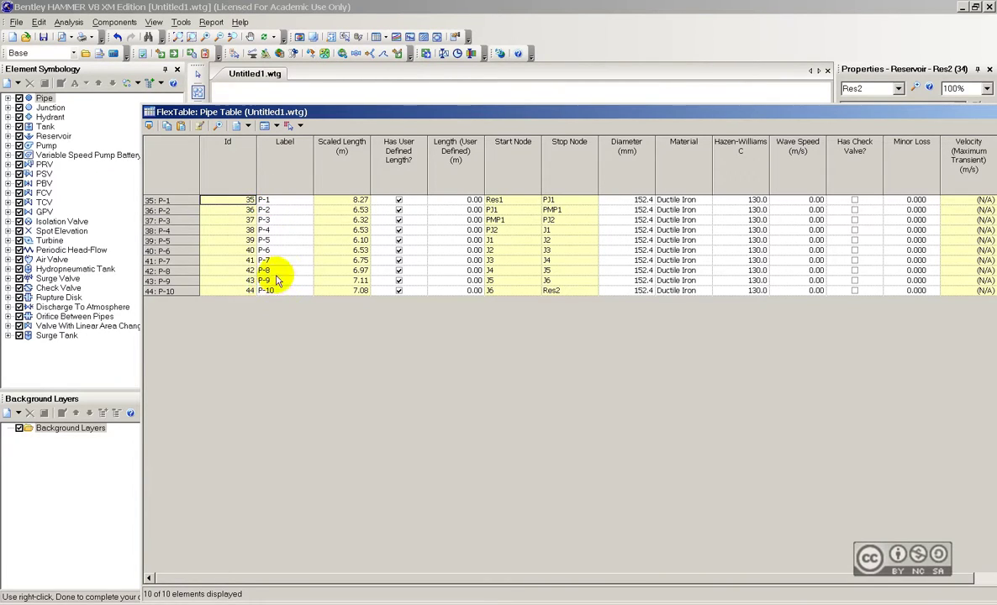
# - Relabel the first three pipes in the pipe table as PS1, PMP1S and PMP1D
pyautogui.click(285, 201)
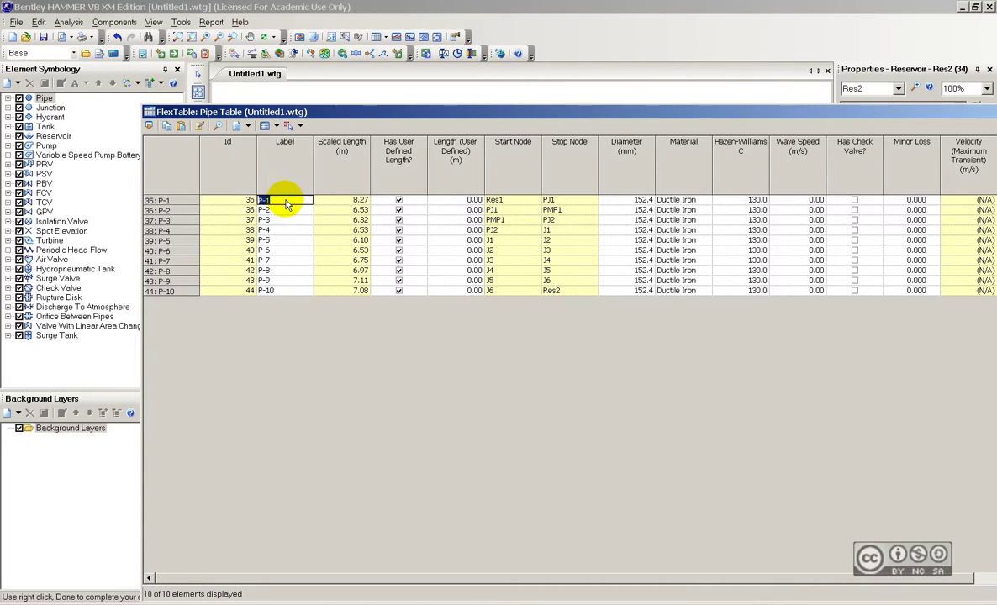
pyautogui.write('PS')
pyautogui.click(283, 211)
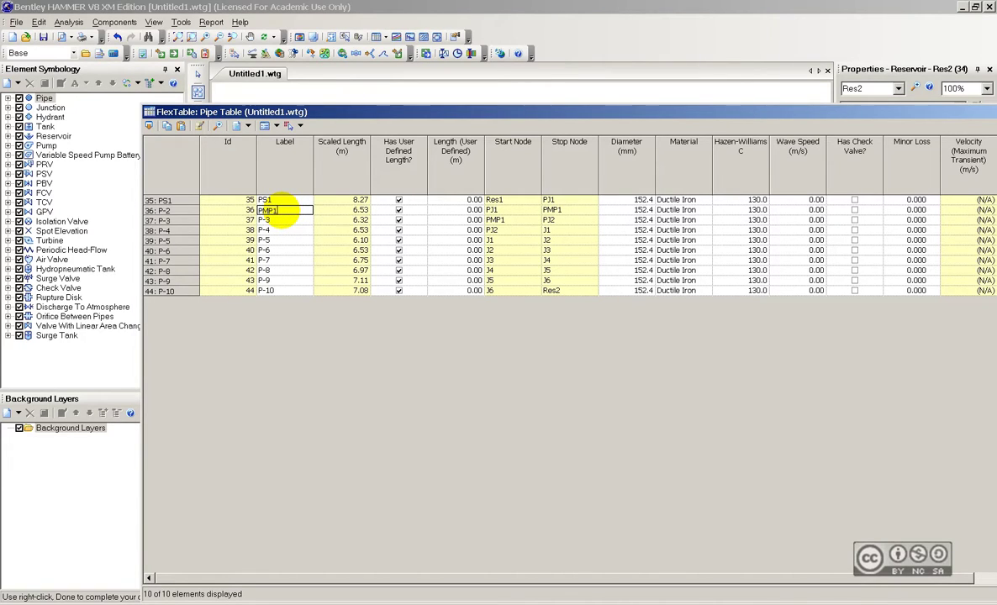
pyautogui.write('PMP1S')
pyautogui.click(286, 221)
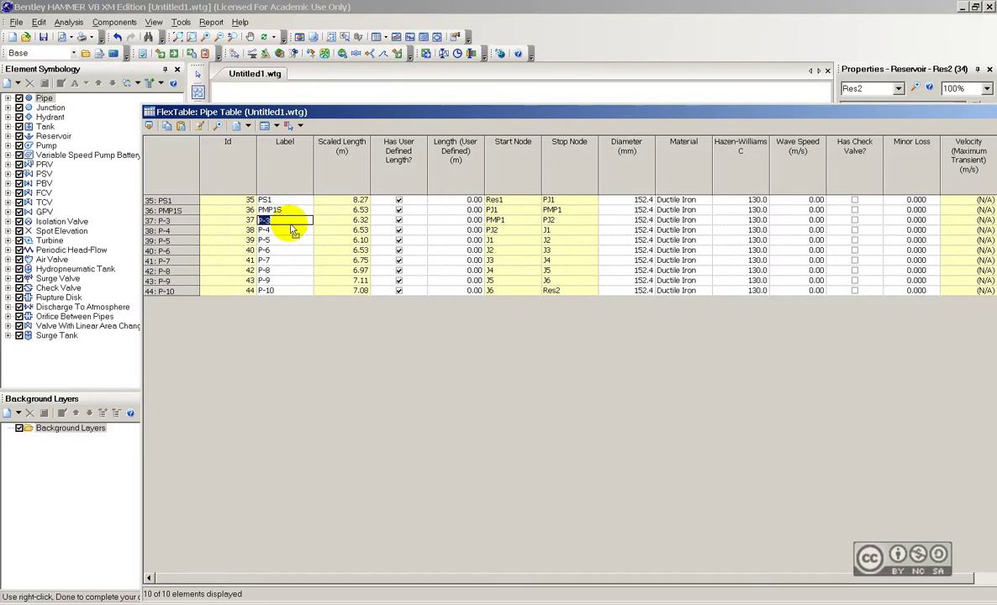
pyautogui.write('PMP1D')
# - Relabel the remaining seven pipes, P-4 to P-10, as P1 to P7 in order
pyautogui.click(277, 230)
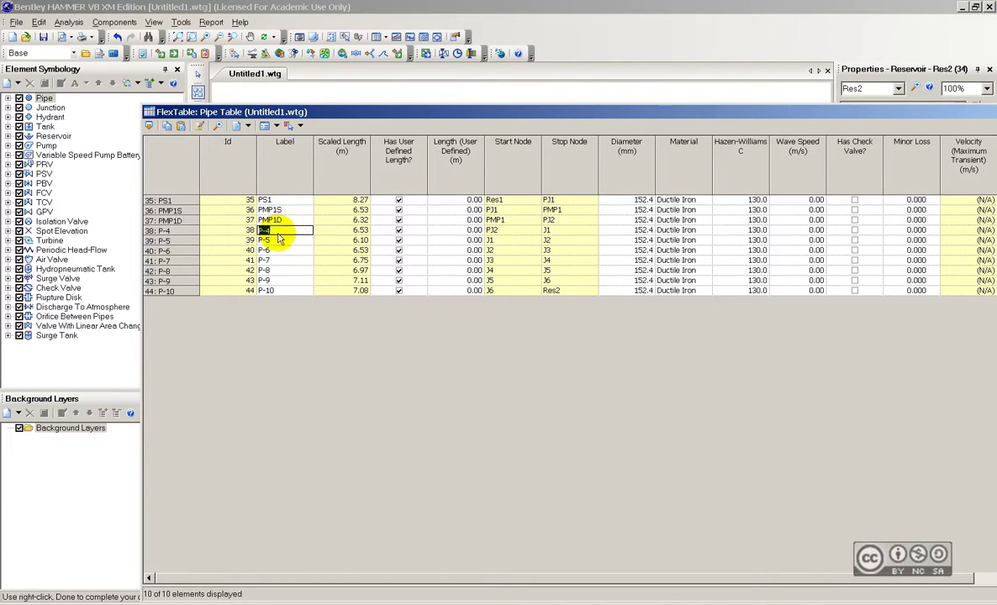
pyautogui.click(280, 240)
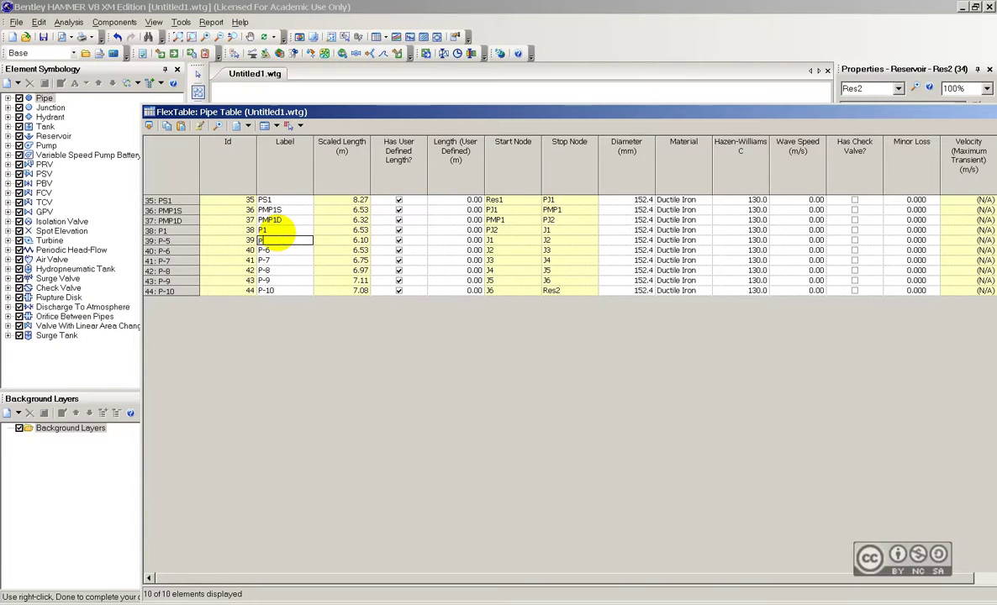
pyautogui.press('Return')
pyautogui.press('Return')
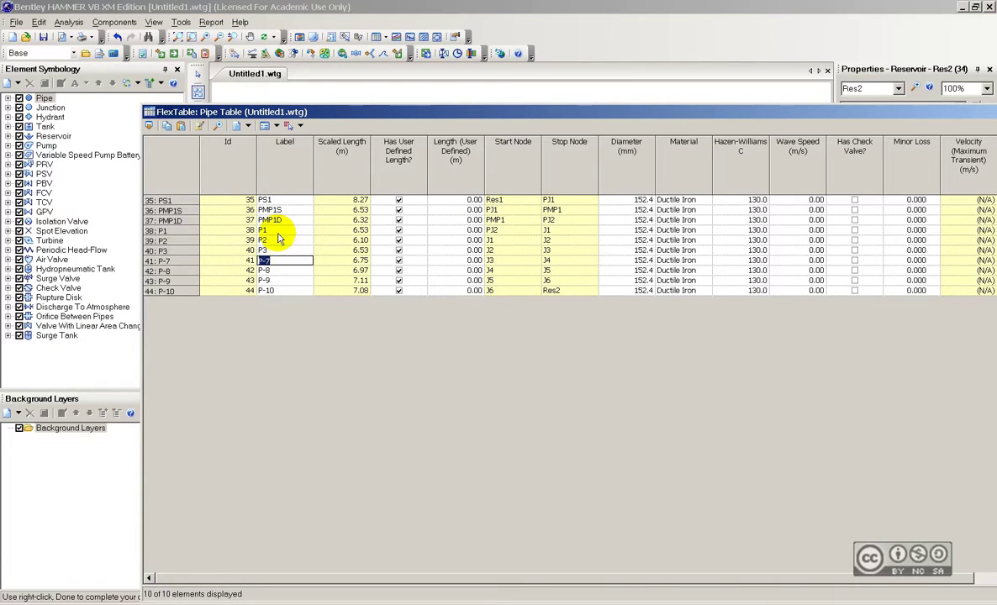
pyautogui.write('P4')
pyautogui.press('Return')
pyautogui.write('P5')
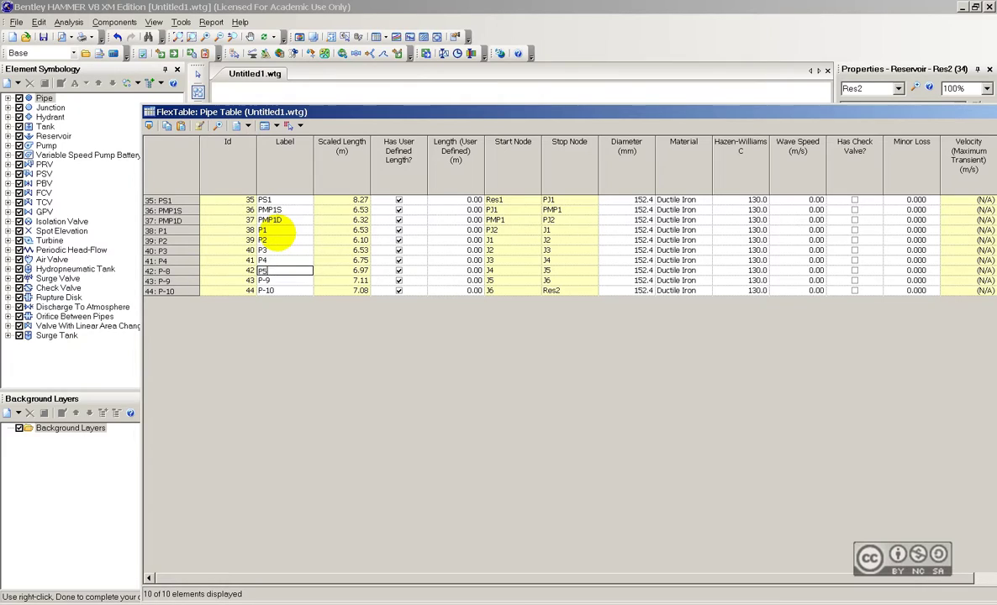
pyautogui.press('Return')
pyautogui.write('P6')
pyautogui.press('Return')
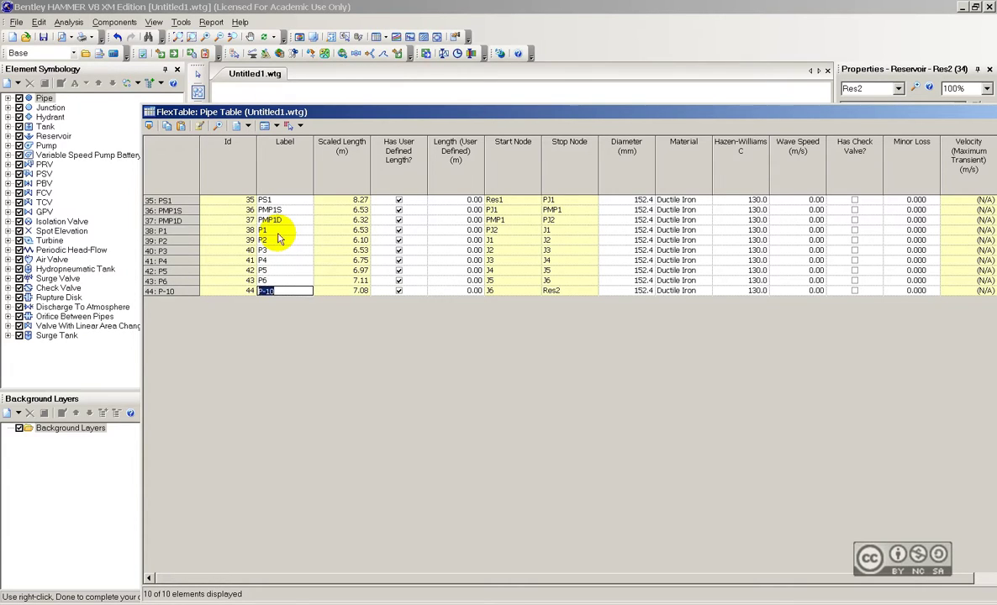
pyautogui.write('P7')
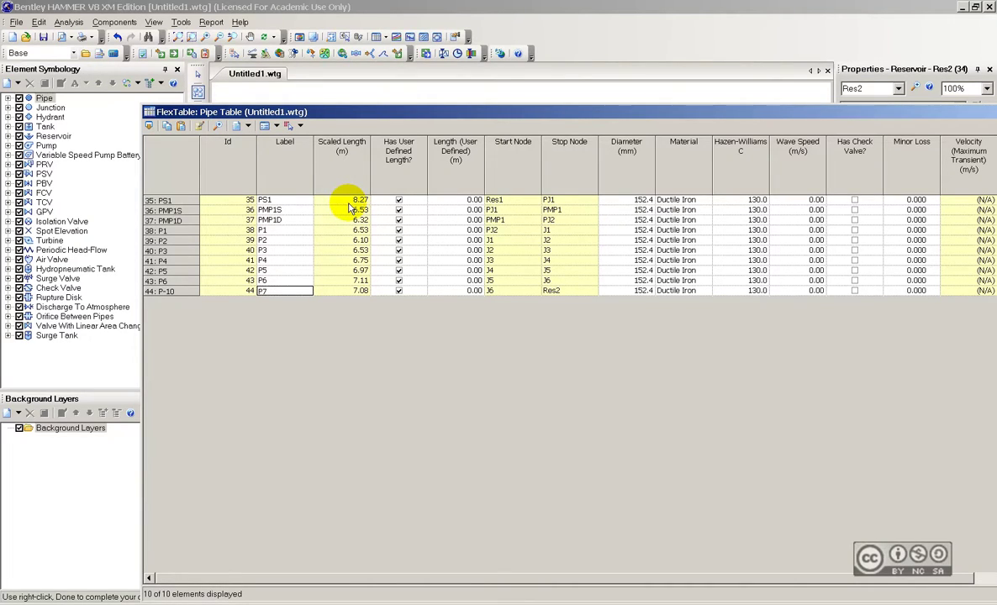
# - Set the user-defined lengths of pipes PS1, PMP1S, PMP1D and P1 to 50, 40, 10 and 20 m
pyautogui.click(460, 202)
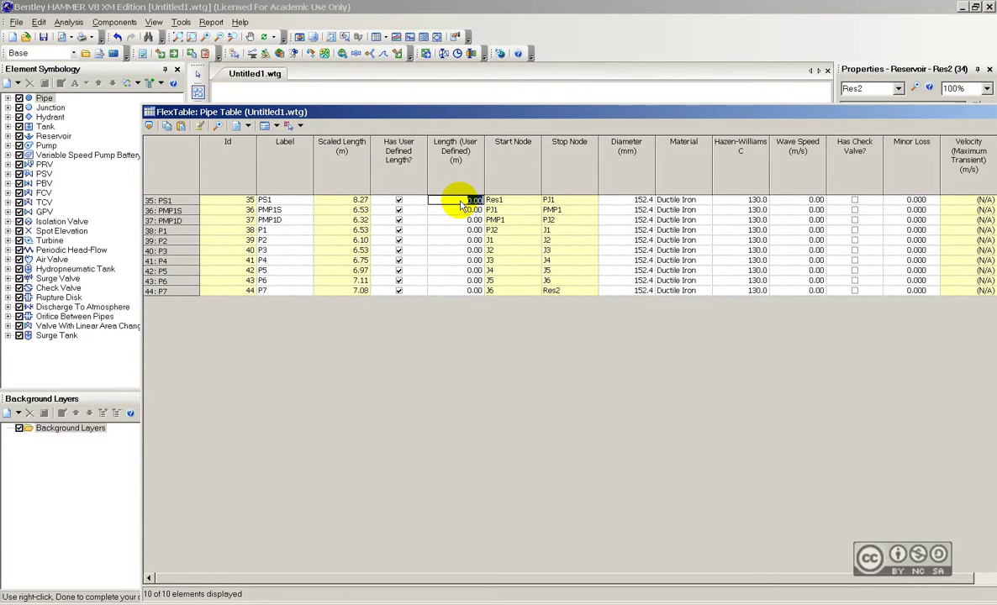
pyautogui.write('50')
pyautogui.press('Return')
pyautogui.write('40')
pyautogui.press('Return')
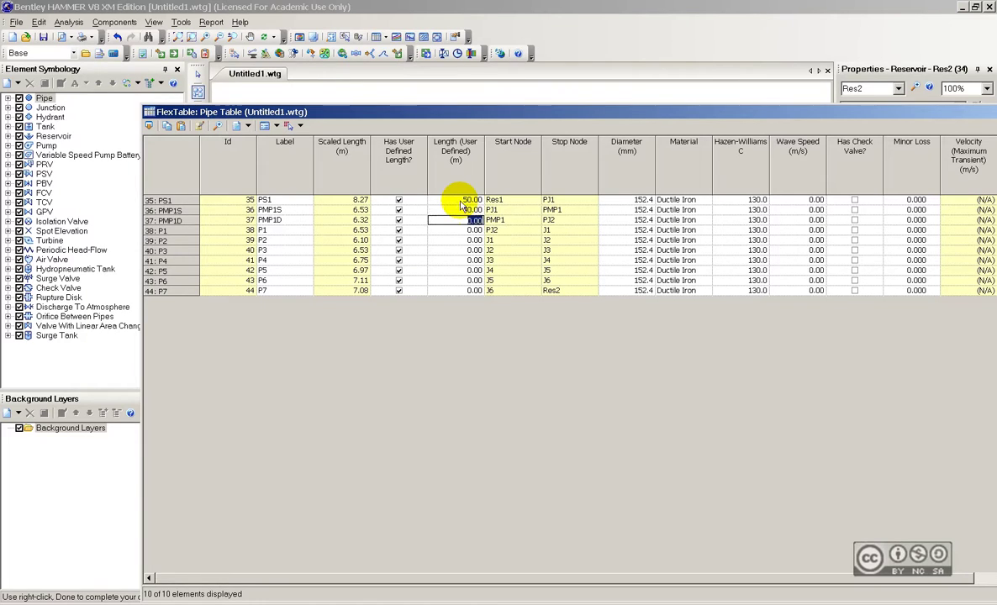
pyautogui.write('10')
pyautogui.press('Return')
pyautogui.write('20')
pyautogui.press('Return')
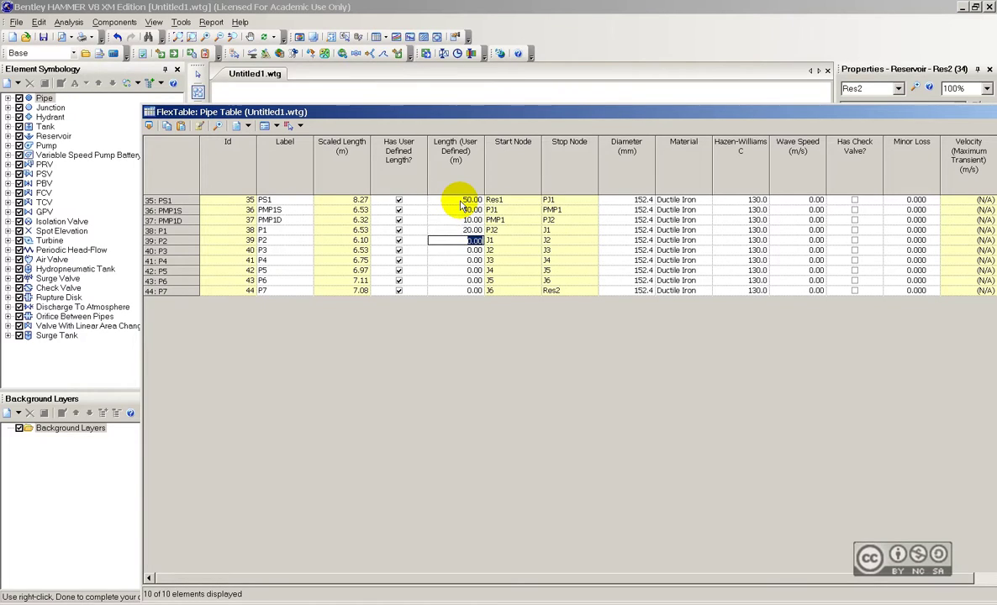
# - Set the user-defined lengths of pipes P2 to P7 to 380, 300, 250, 400, 250 and 175 m in order
pyautogui.write('380')
pyautogui.press('Return')
pyautogui.write('300')
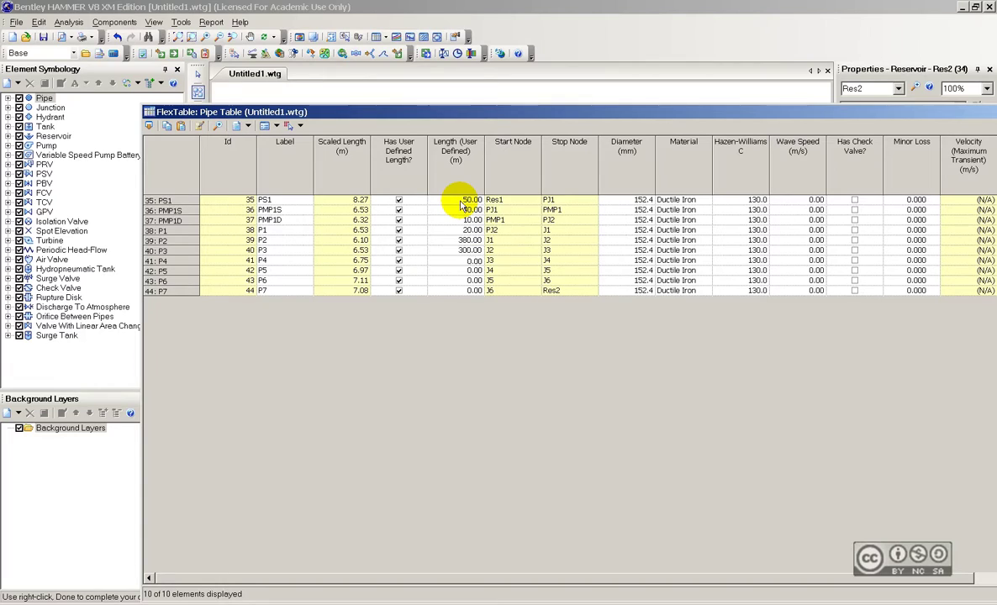
pyautogui.press('Return')
pyautogui.write('250')
pyautogui.press('Return')
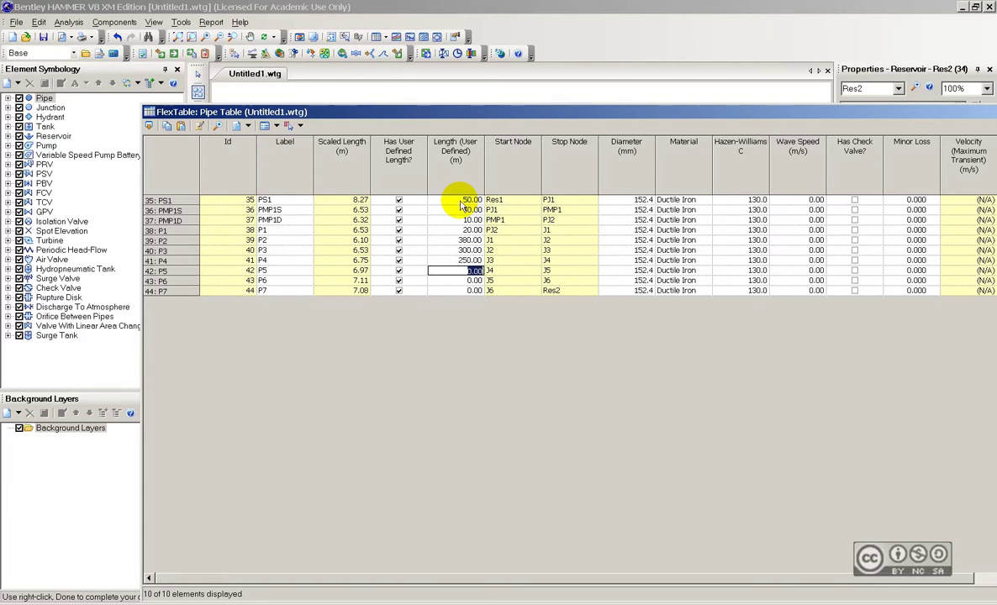
pyautogui.write('400')
pyautogui.press('Return')
pyautogui.write('250')
pyautogui.press('Return')
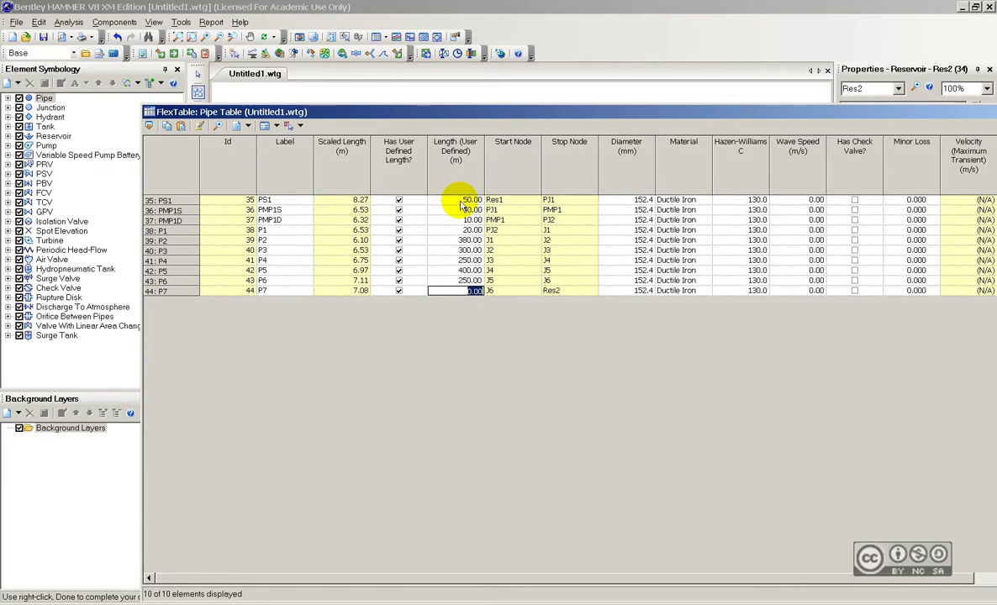
pyautogui.write('175')
pyautogui.press('Up')
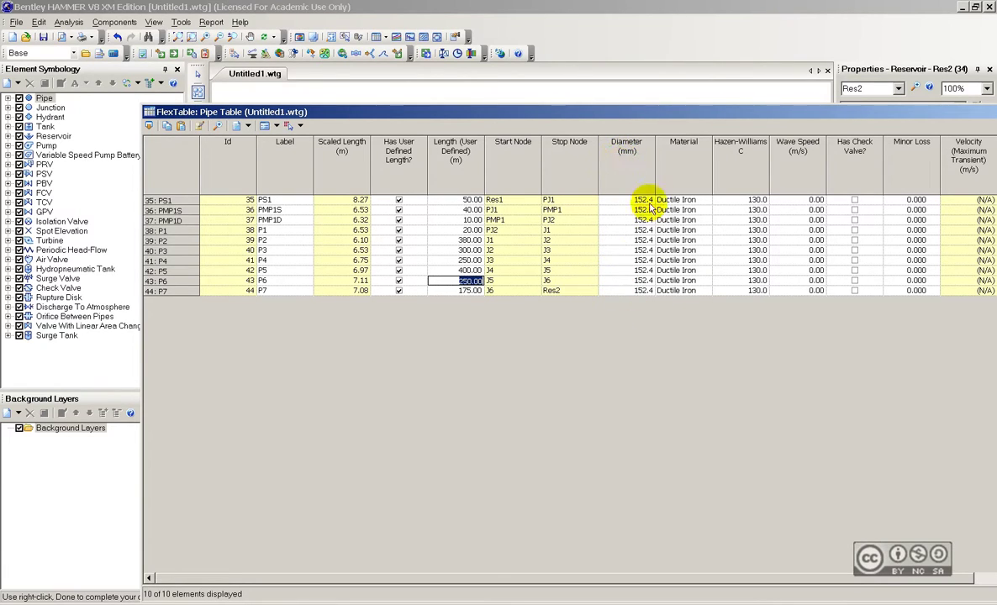
# - Set the diameter of all pipes in the table to 600 mm with a global edit
pyautogui.click(620, 152)
pyautogui.rightClick(624, 153)
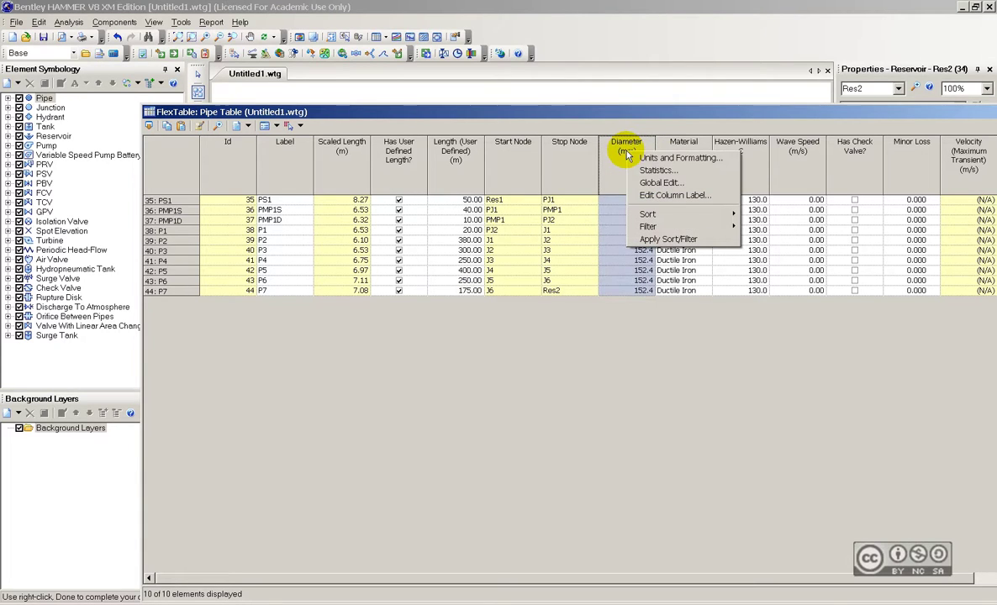
pyautogui.click(650, 184)
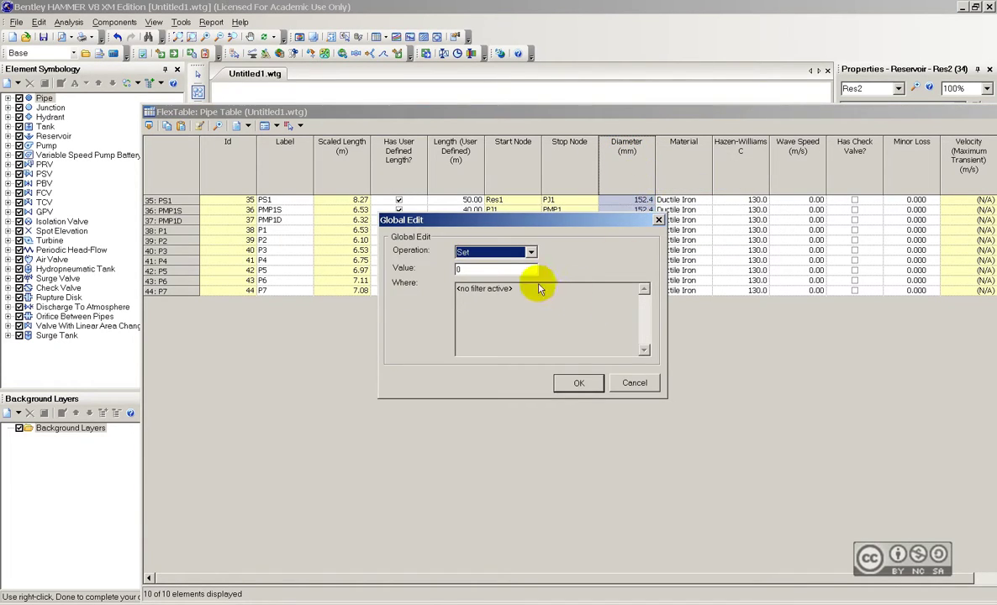
pyautogui.click(462, 269)
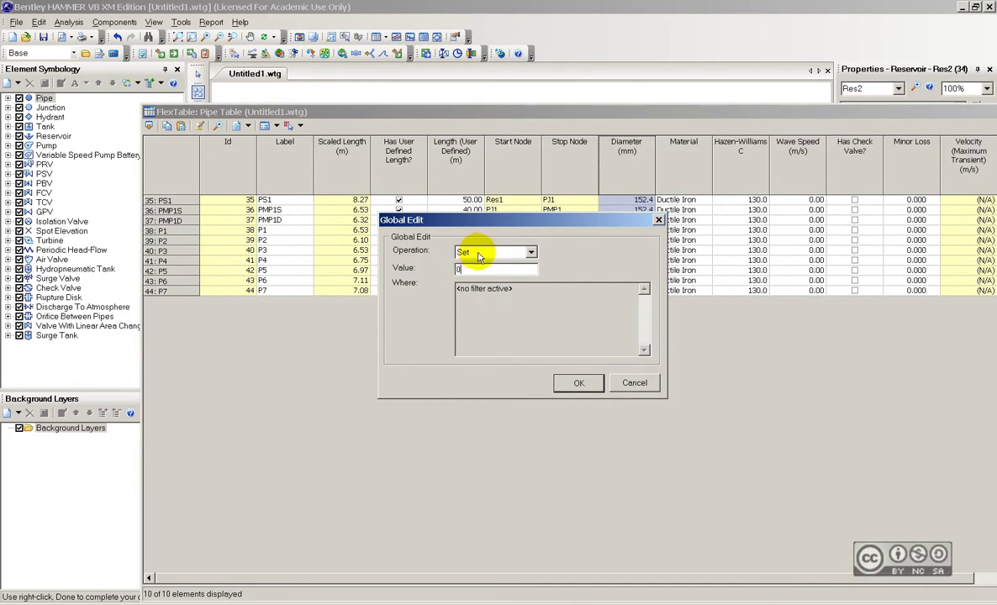
pyautogui.doubleClick(479, 270)
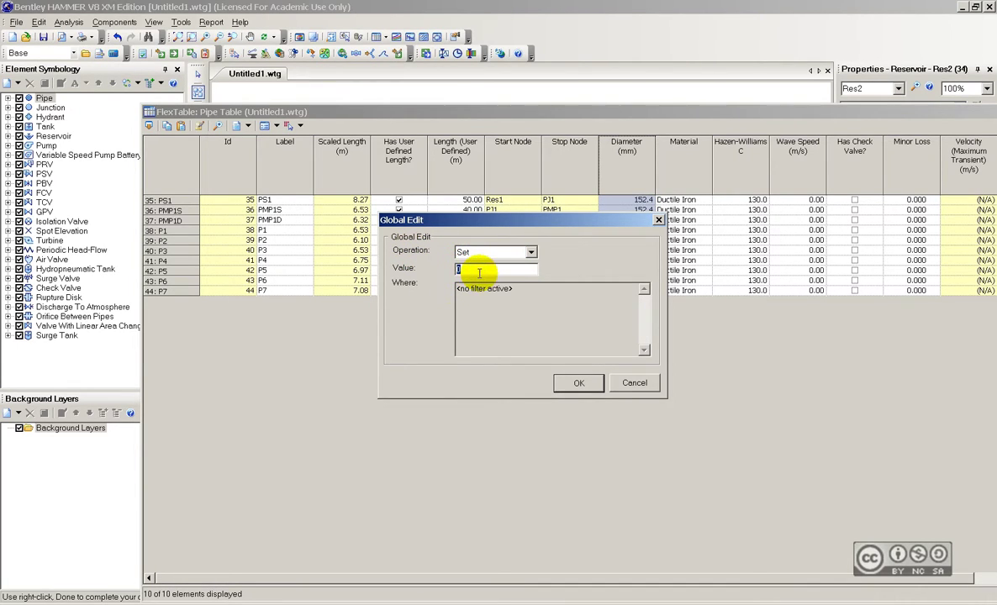
pyautogui.write('600')
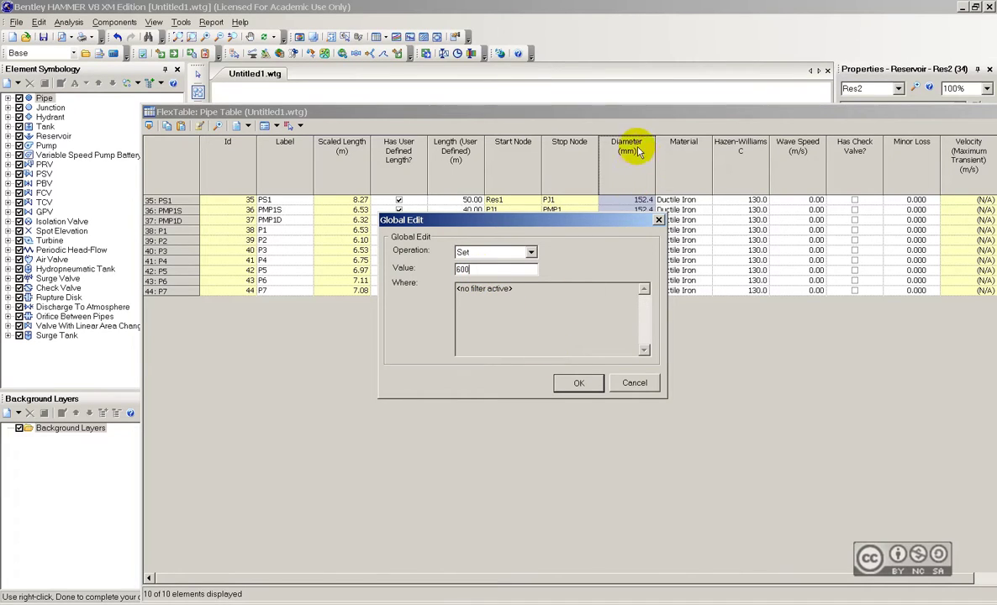
pyautogui.click(578, 385)
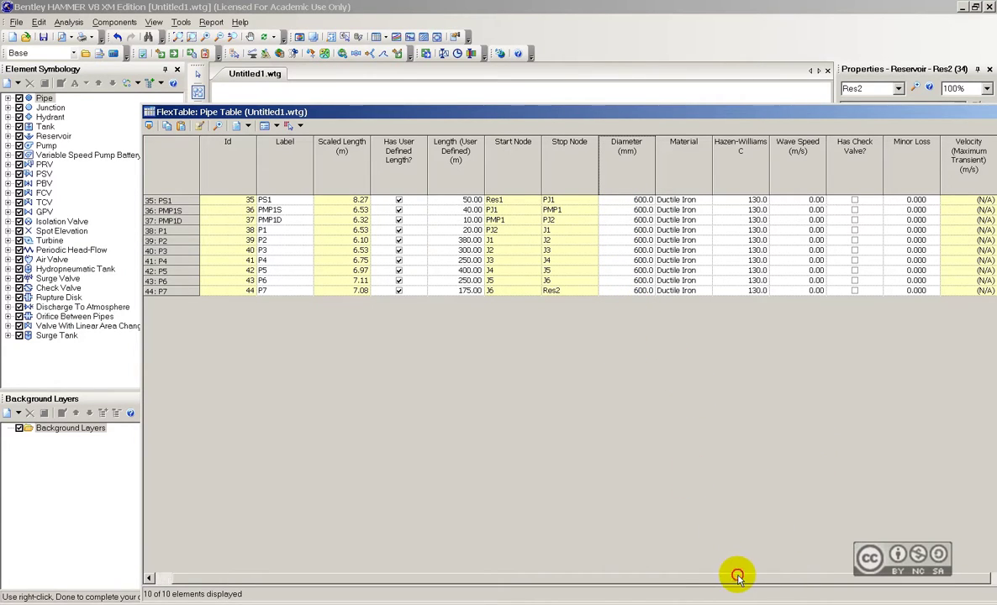
# - Set the wave speed of all pipes to 1200 m/s with a global edit and close the pipe table
pyautogui.click(785, 579)
pyautogui.click(790, 580)
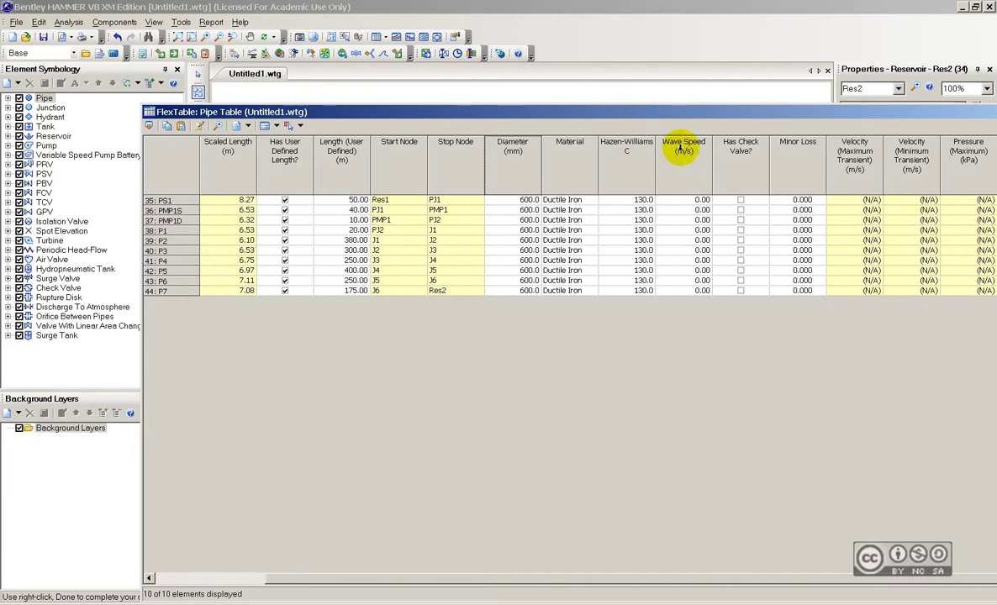
pyautogui.click(682, 149)
pyautogui.rightClick(681, 149)
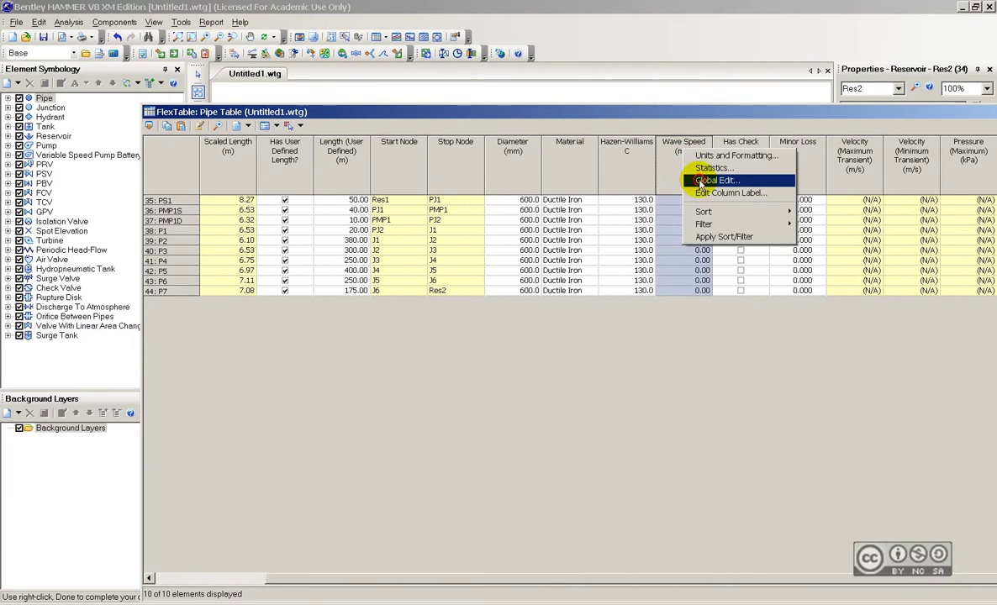
pyautogui.click(700, 181)
pyautogui.doubleClick(479, 271)
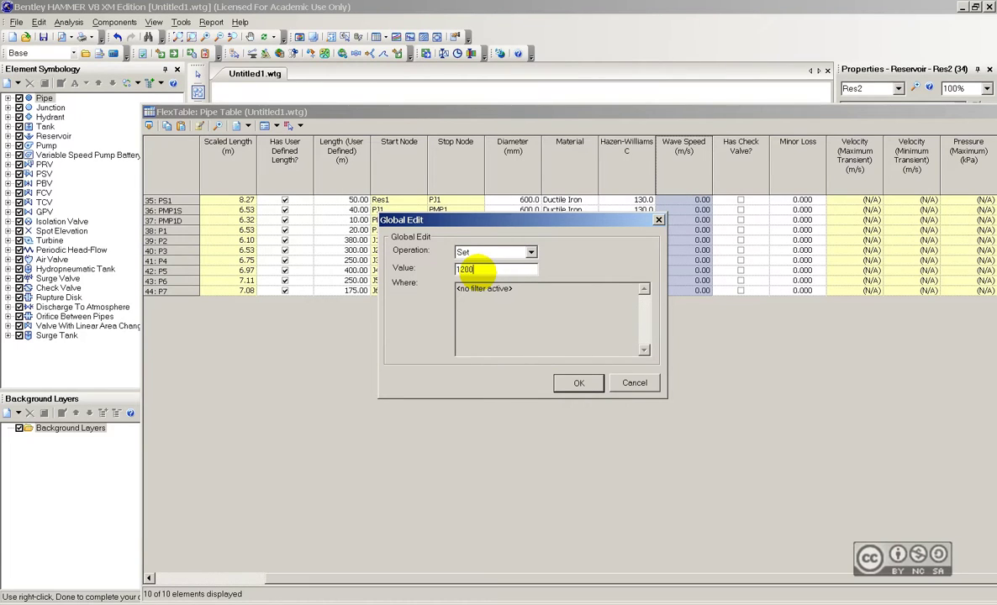
pyautogui.click(578, 382)
pyautogui.doubleClick(672, 111)
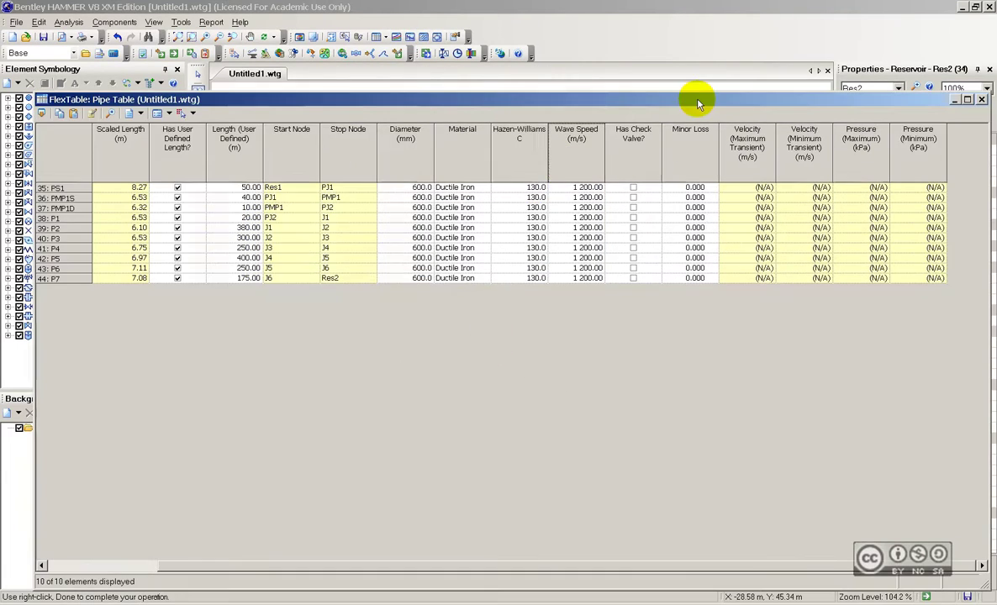
pyautogui.click(981, 100)
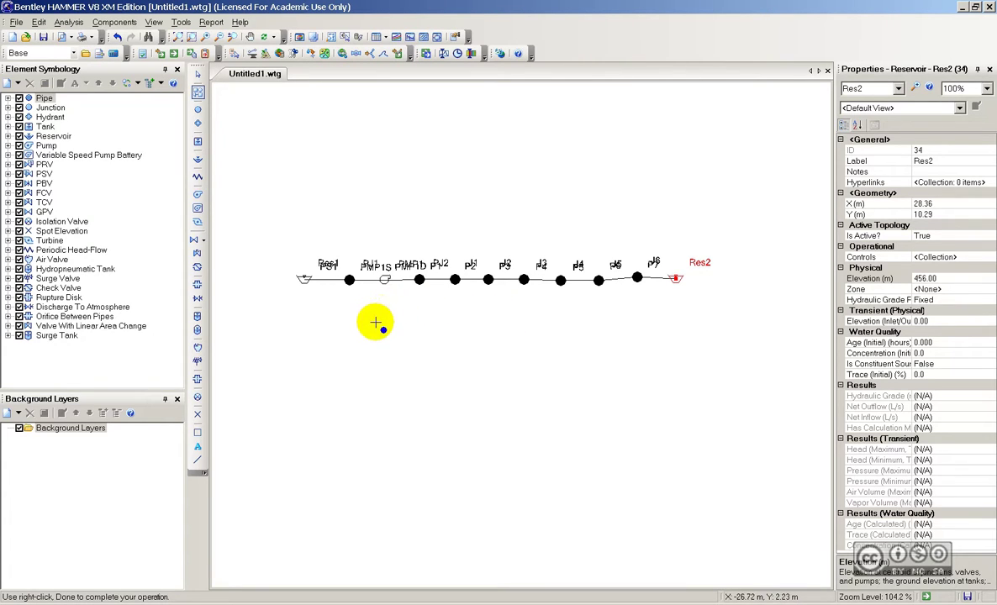
# - Create a new pump definition and set its type to Constant Power
pyautogui.click(198, 77)
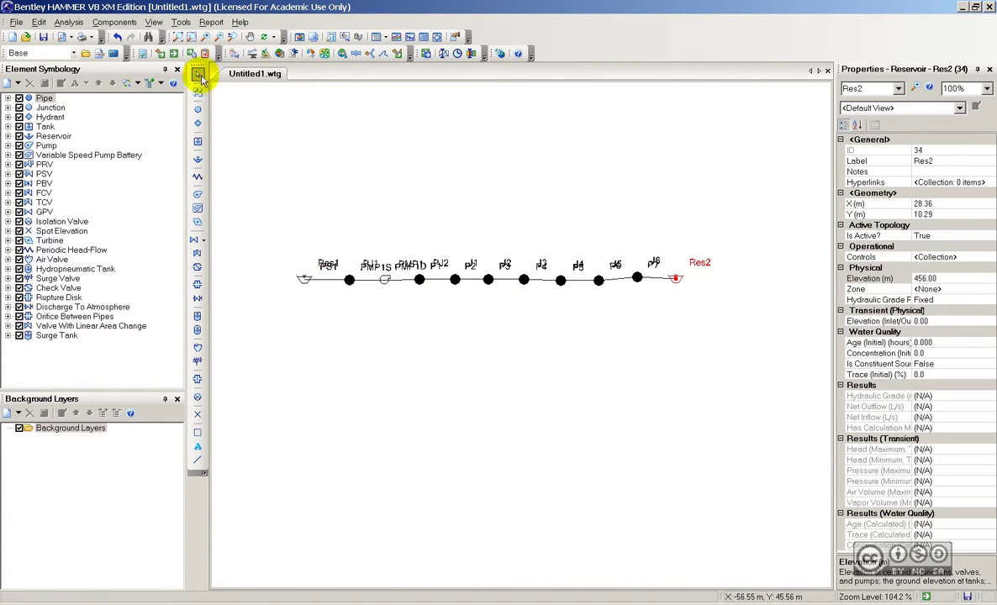
pyautogui.click(116, 23)
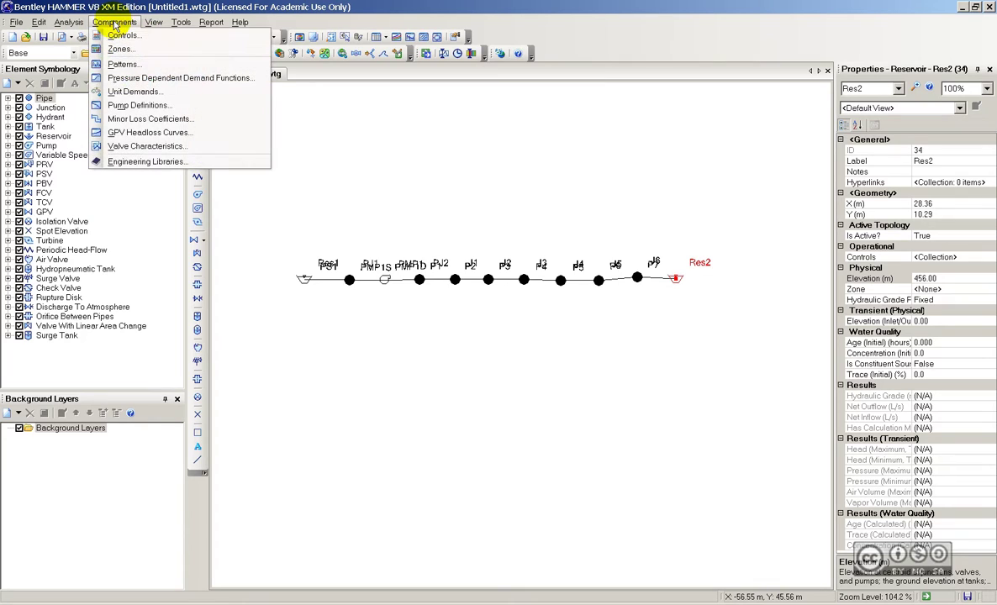
pyautogui.click(131, 105)
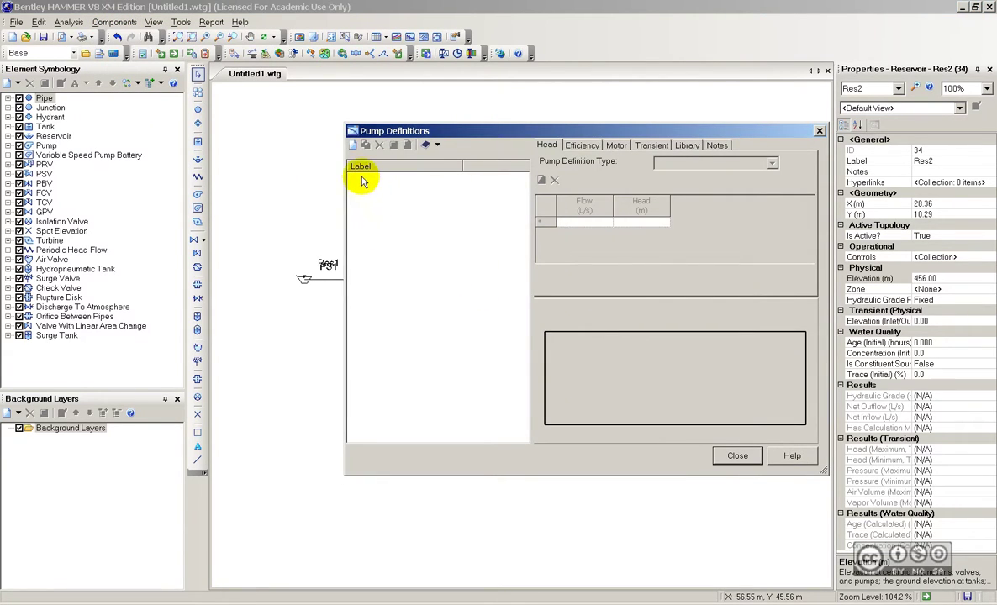
pyautogui.click(354, 146)
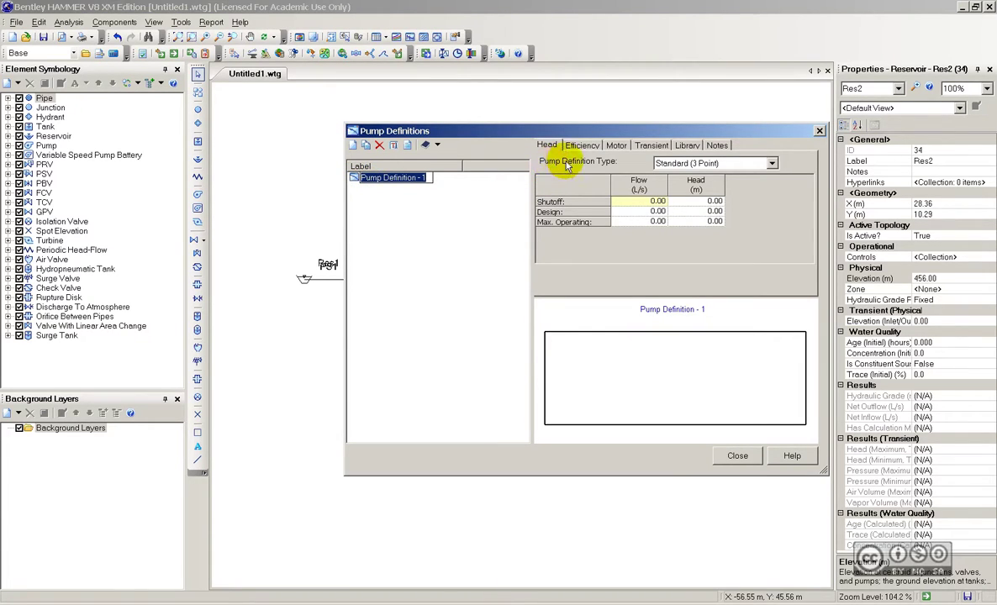
pyautogui.click(681, 164)
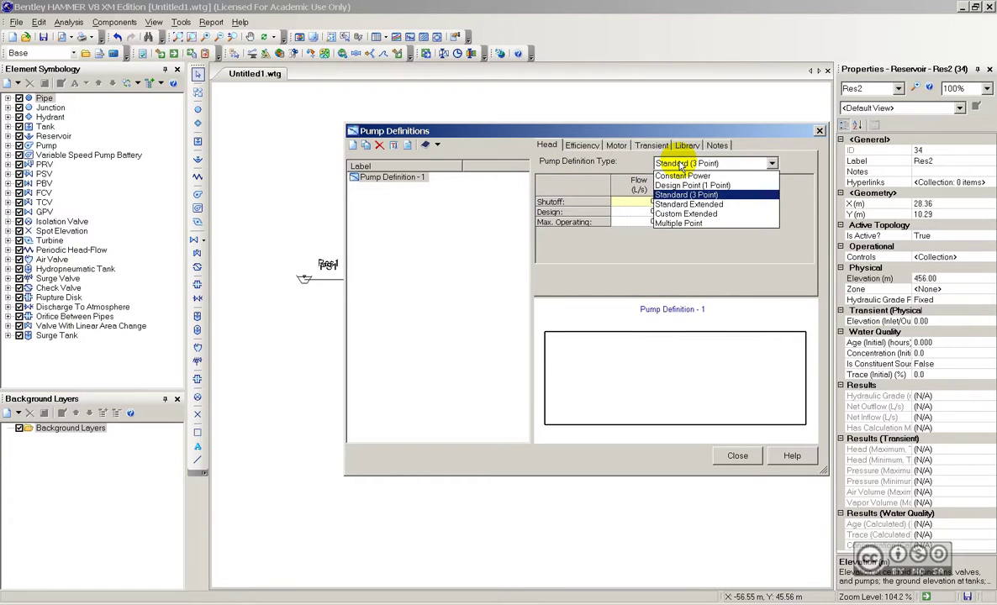
pyautogui.click(681, 176)
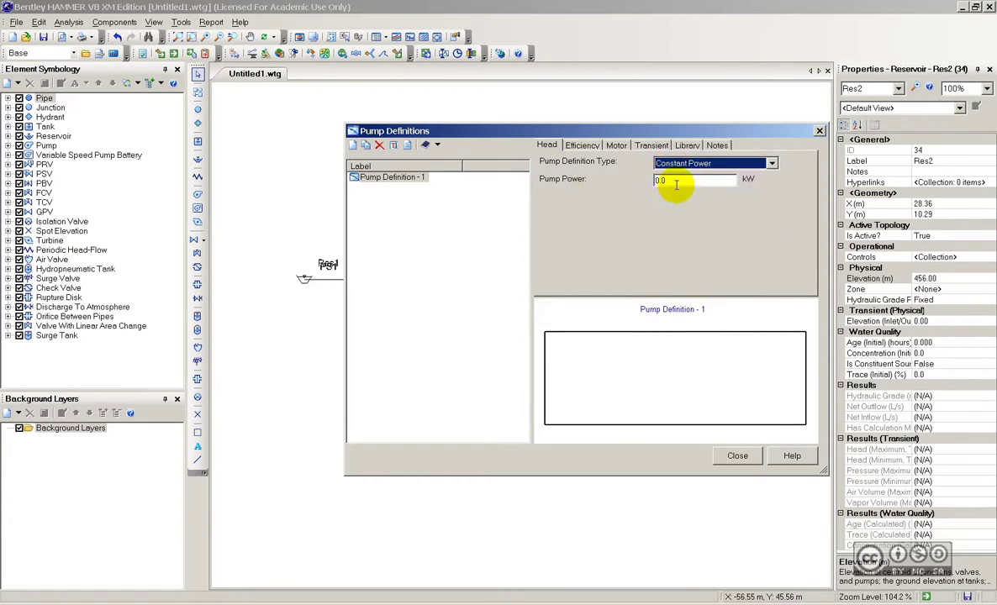
# - Set the pump power of the new definition to 375 kW and close the pump definitions
pyautogui.click(677, 181)
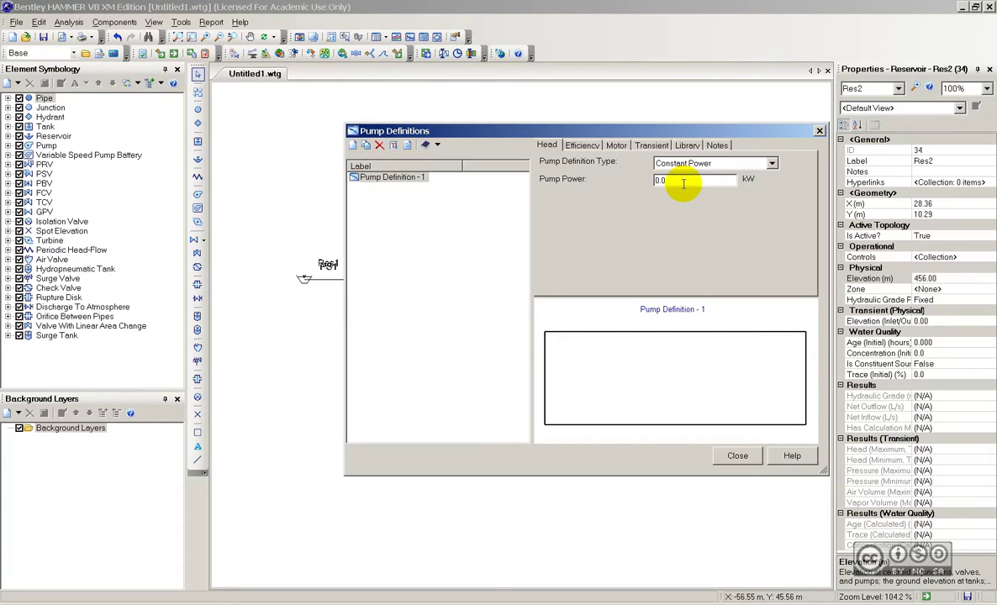
pyautogui.doubleClick(655, 182)
pyautogui.write('375')
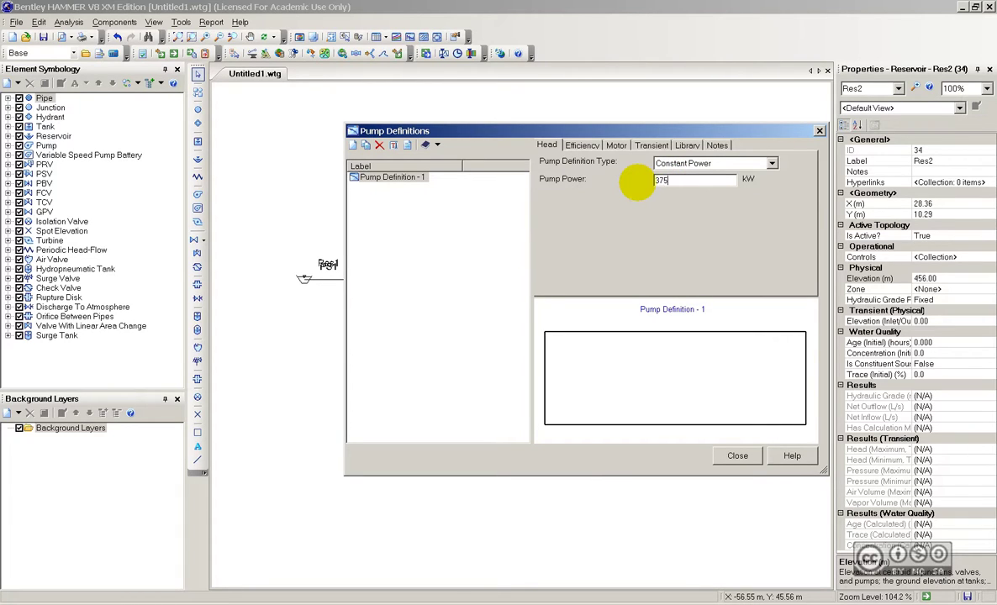
pyautogui.press('Tab')
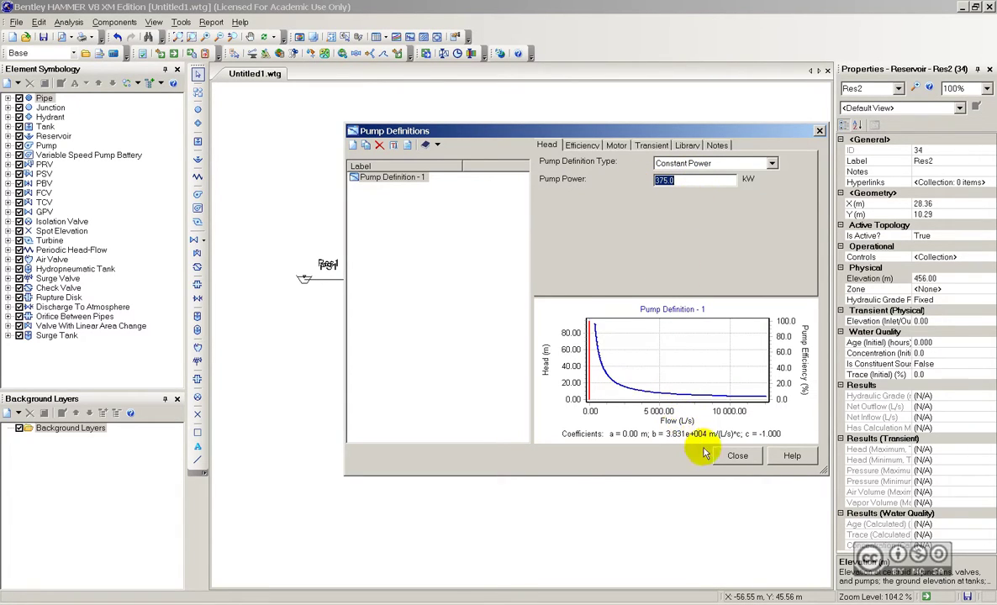
pyautogui.click(737, 458)
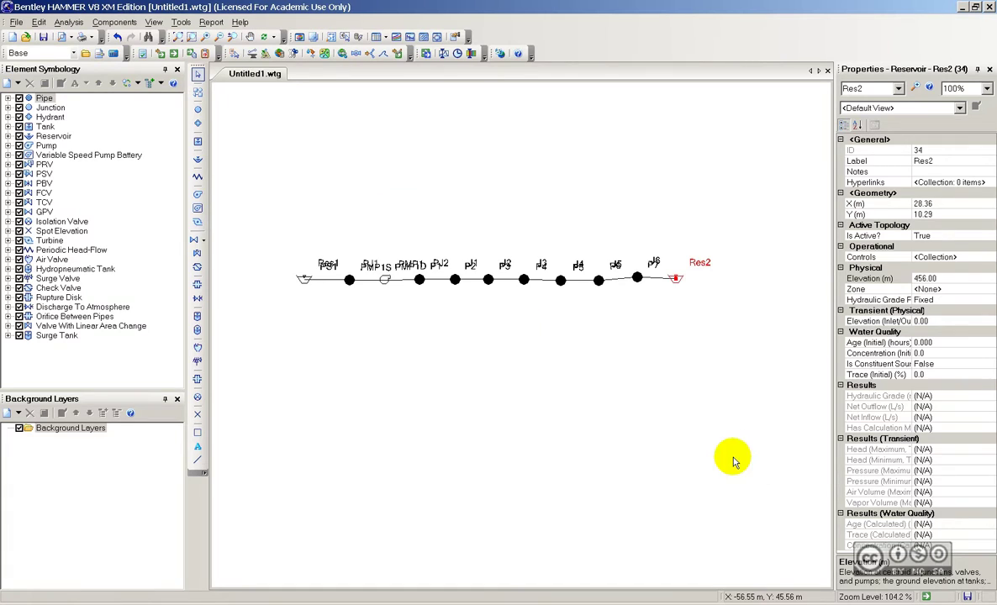
# - Assign Pump Definition - 1 to pump PMP1 in its properties and deselect the pump
pyautogui.click(384, 283)
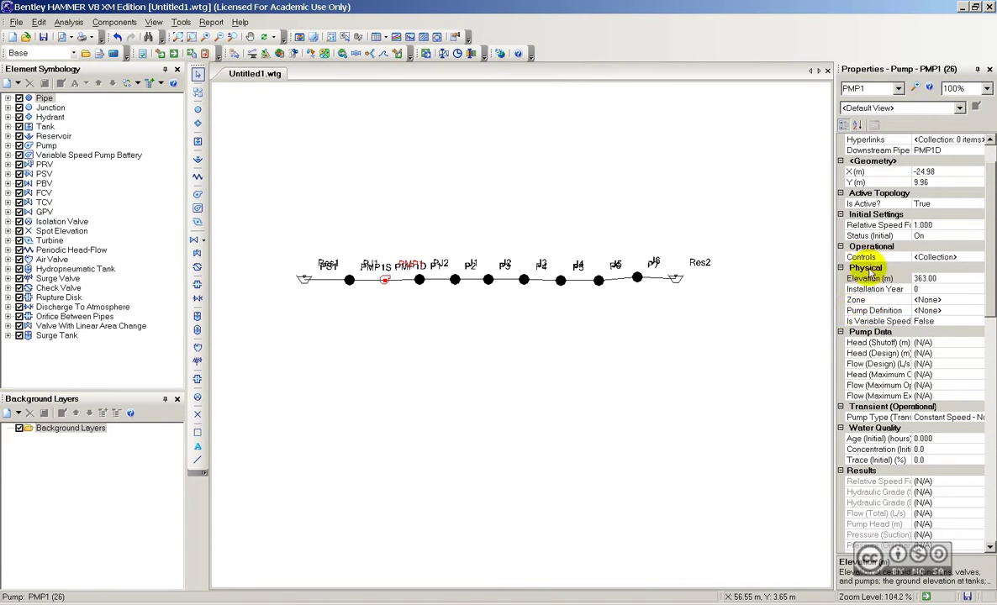
pyautogui.click(904, 310)
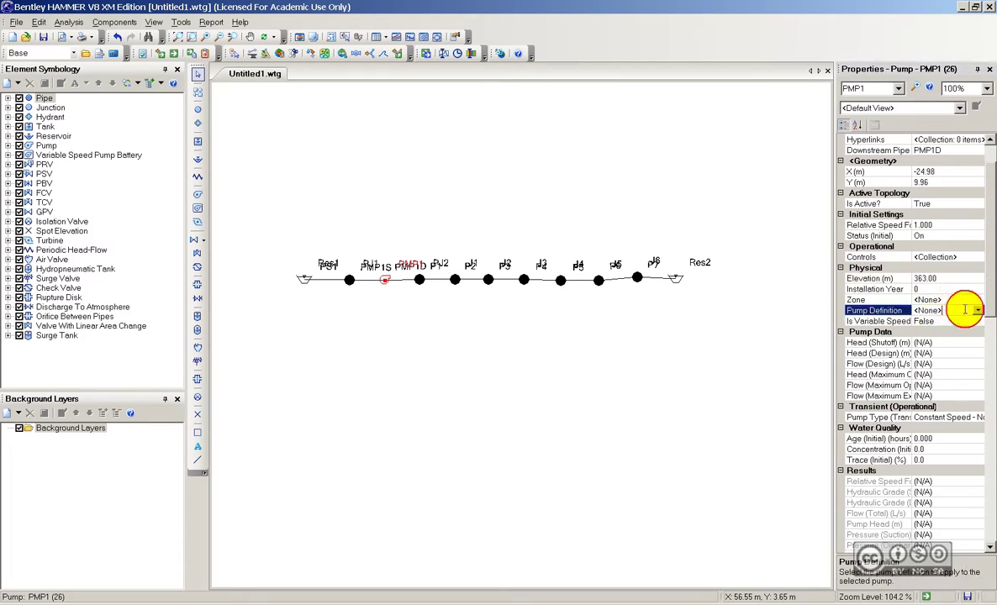
pyautogui.click(978, 310)
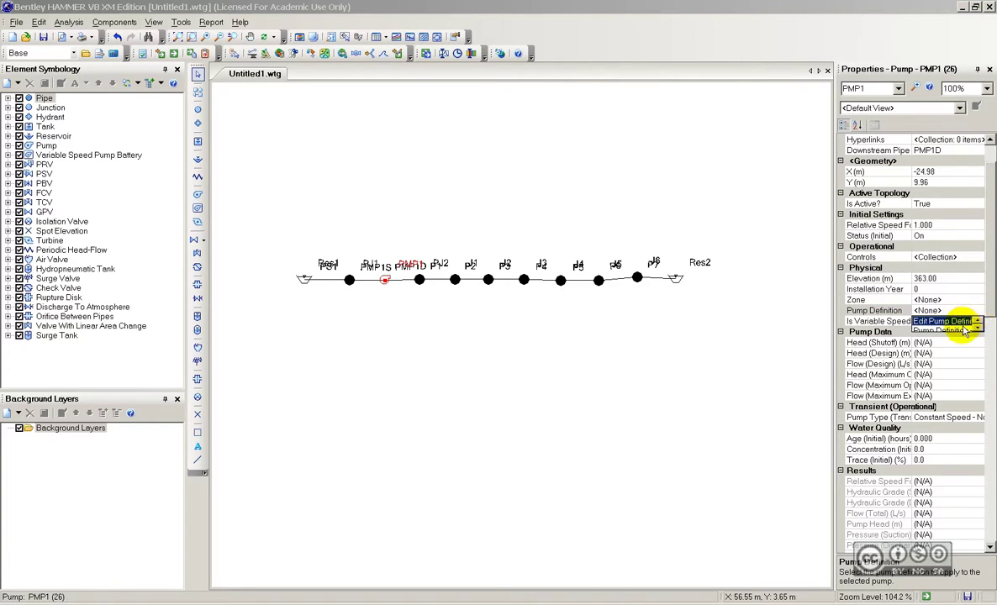
pyautogui.click(906, 311)
pyautogui.click(954, 311)
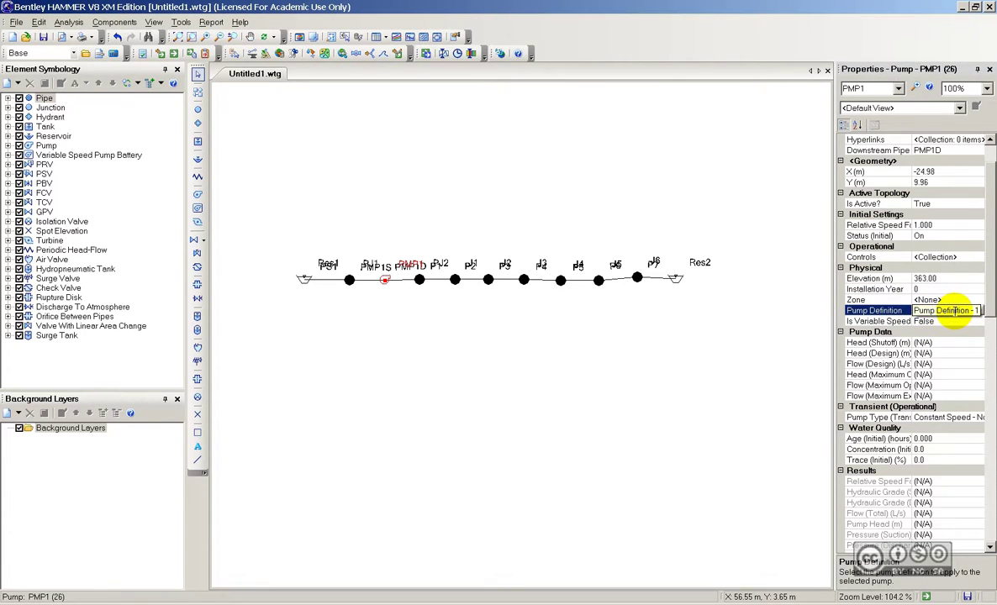
pyautogui.click(371, 311)
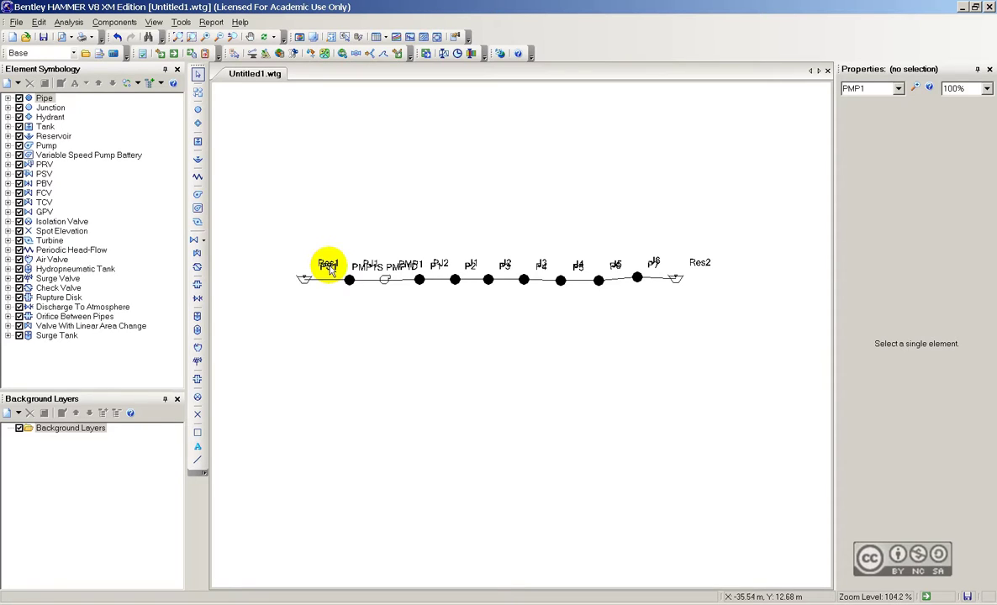
# - Move the labels of pipes PS1, PMP1S and PMP1D below the pipeline, clear of the node labels
pyautogui.scroll(5, 328, 268)
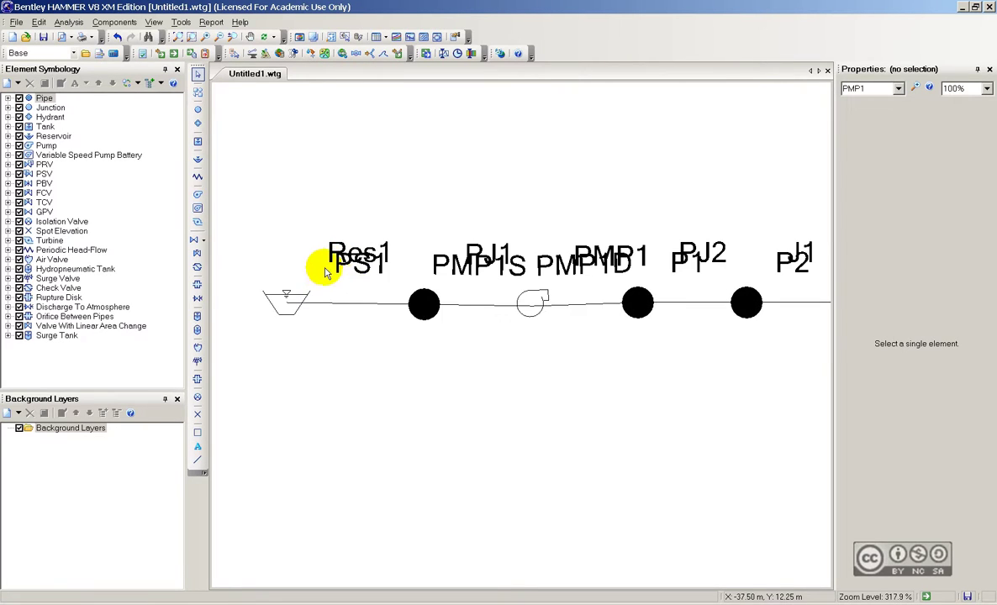
pyautogui.click(360, 275)
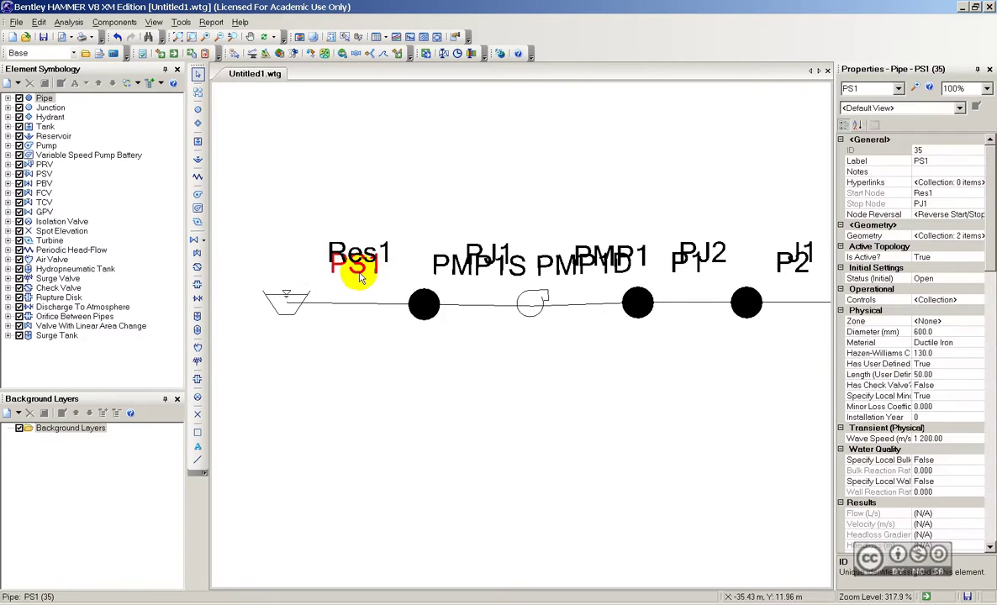
pyautogui.moveTo(360, 275); pyautogui.dragTo(353, 353)
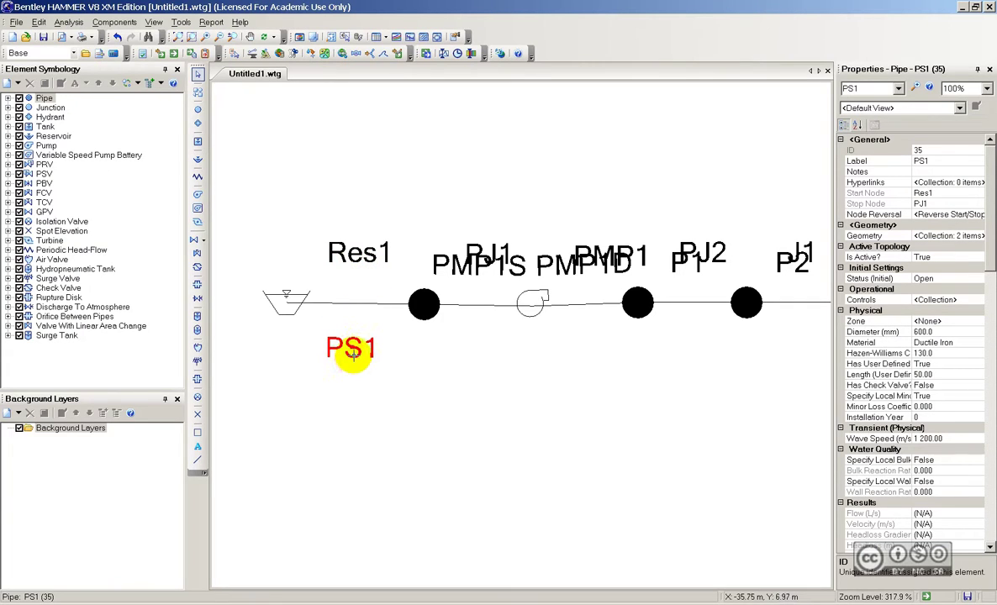
pyautogui.moveTo(460, 278); pyautogui.dragTo(463, 351)
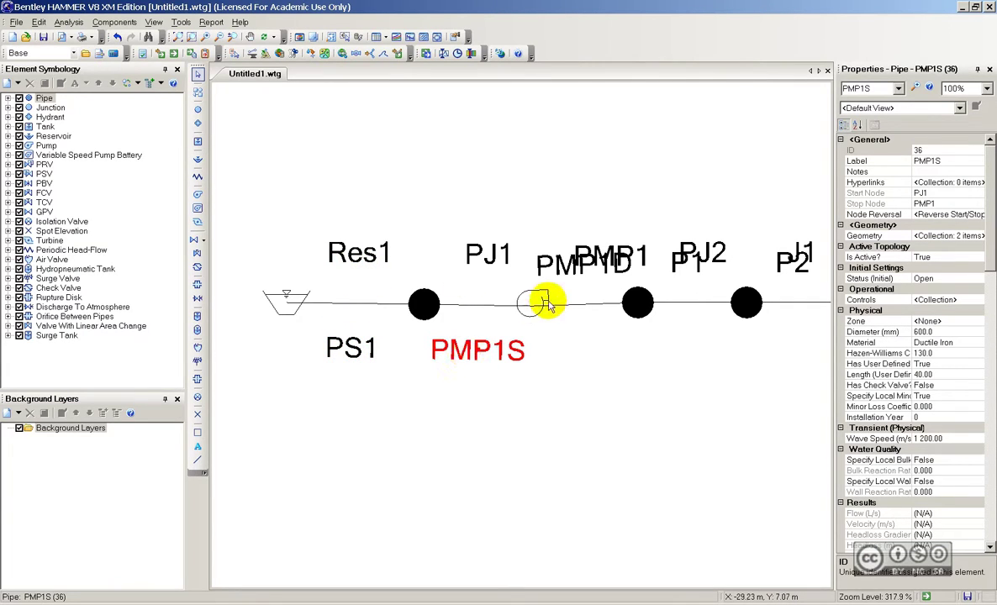
pyautogui.moveTo(555, 268); pyautogui.dragTo(569, 359)
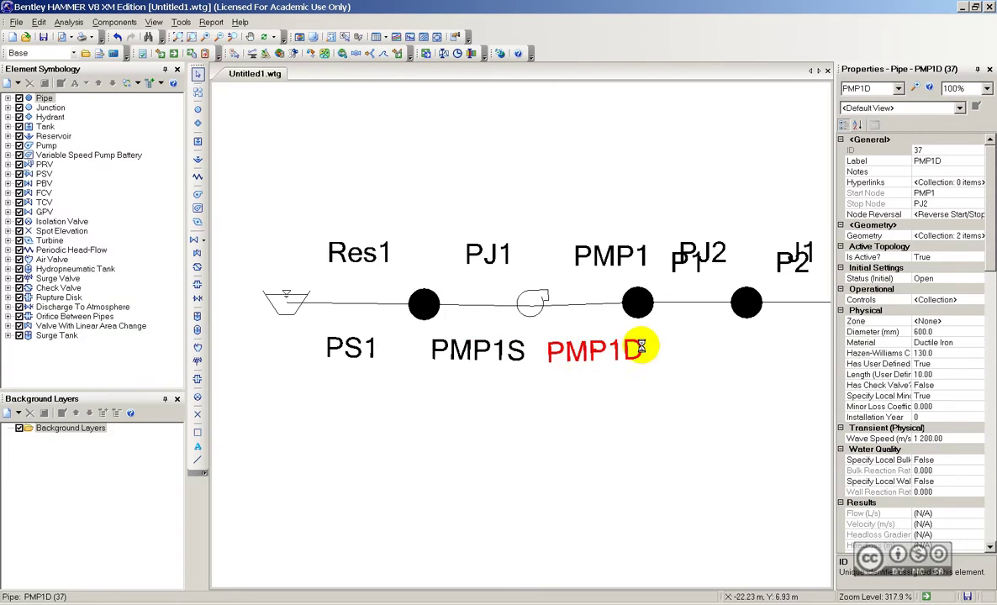
# - Move the labels of pipes P1 through P7 below the pipeline, in line with the other pipe labels
pyautogui.moveTo(531, 244); pyautogui.dragTo(538, 312)
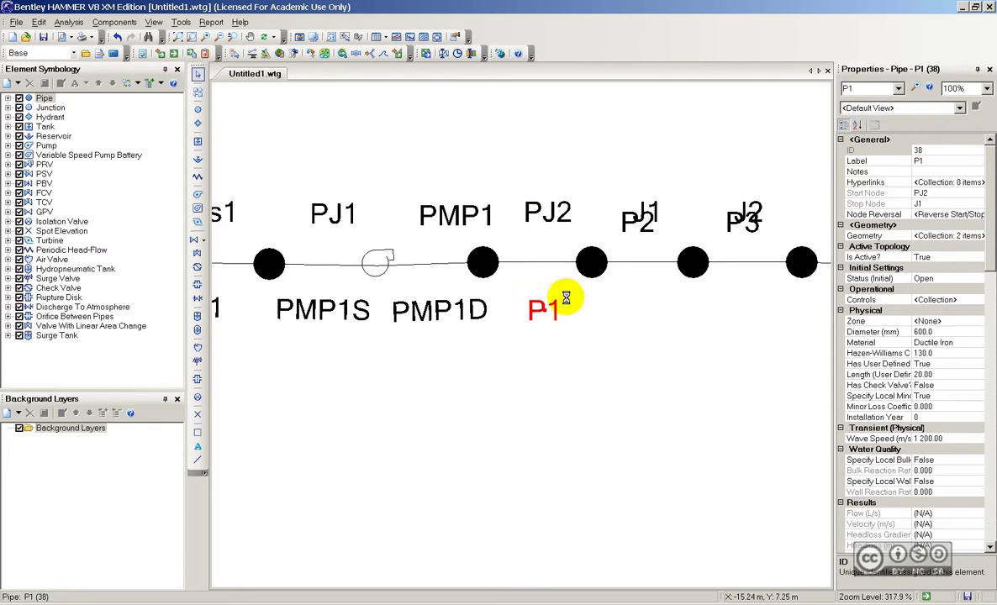
pyautogui.click(634, 224)
pyautogui.moveTo(636, 224); pyautogui.dragTo(649, 313)
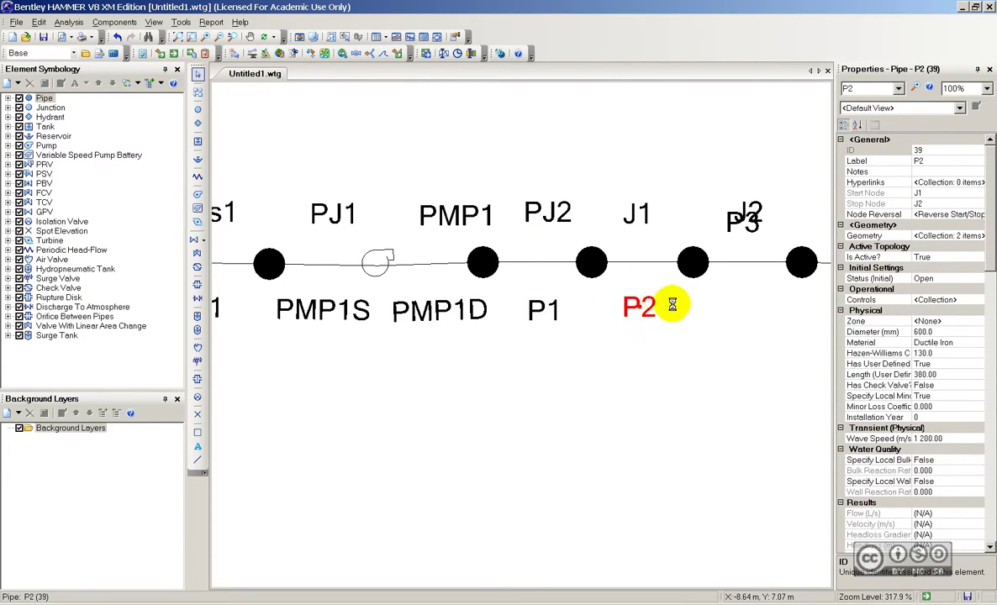
pyautogui.scroll(-5, 461, 200)
pyautogui.click(627, 285)
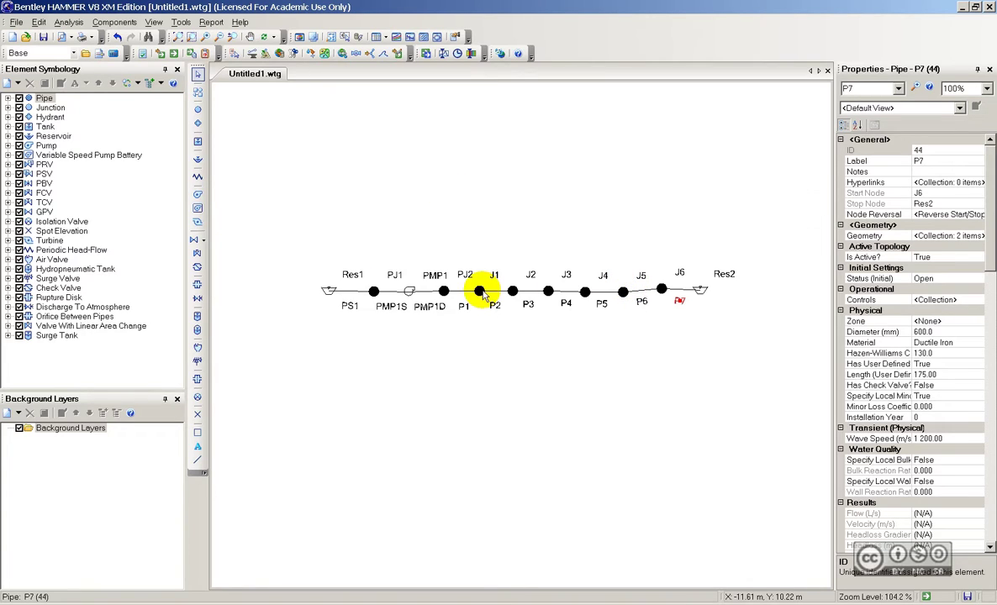
pyautogui.scroll(2, 479, 340)
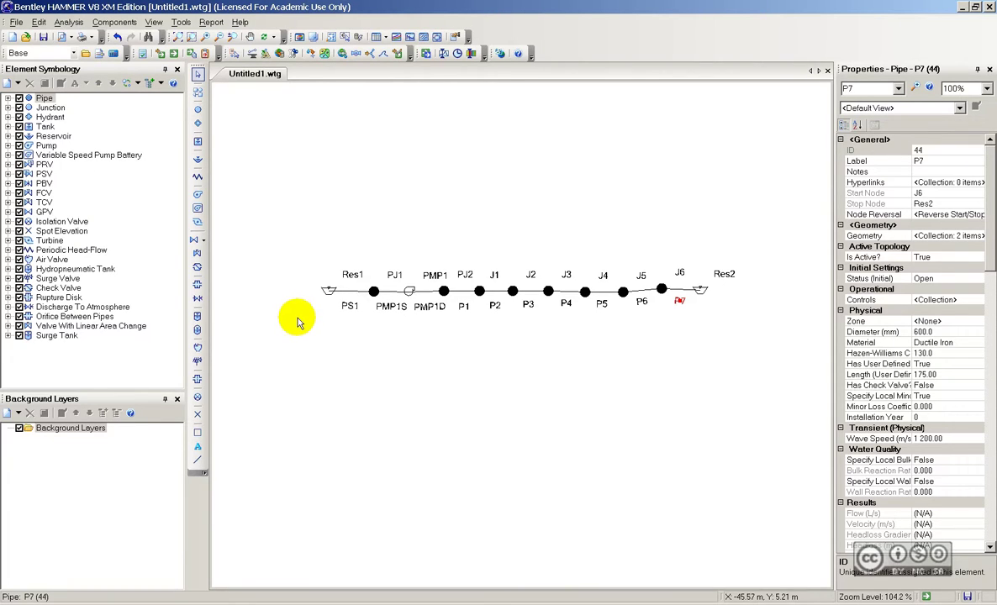
# - Compute the initial conditions of the Base scenario, review the calculation summary and close it
pyautogui.click(159, 55)
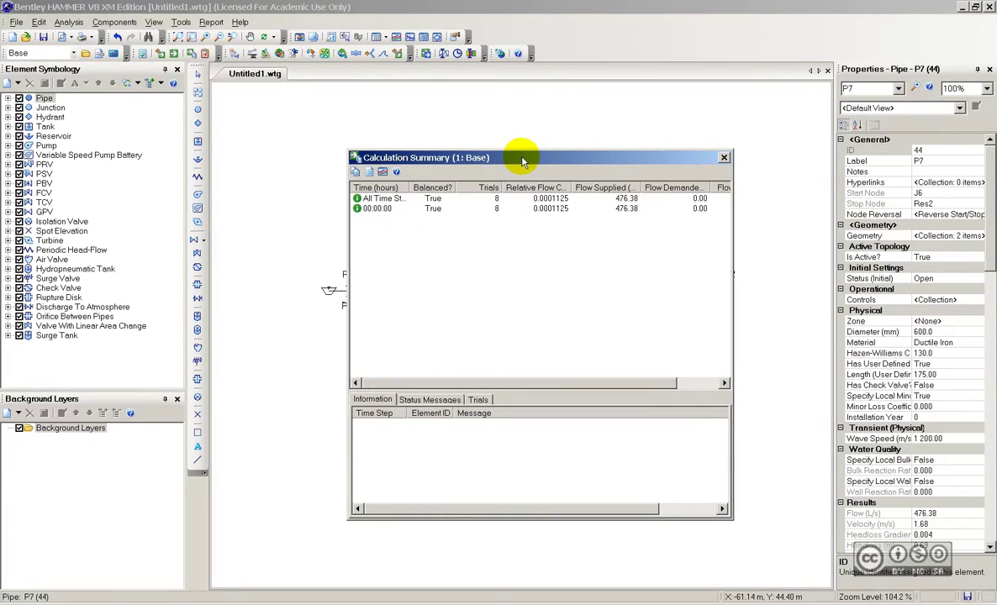
pyautogui.moveTo(521, 159); pyautogui.dragTo(505, 160)
pyautogui.click(708, 158)
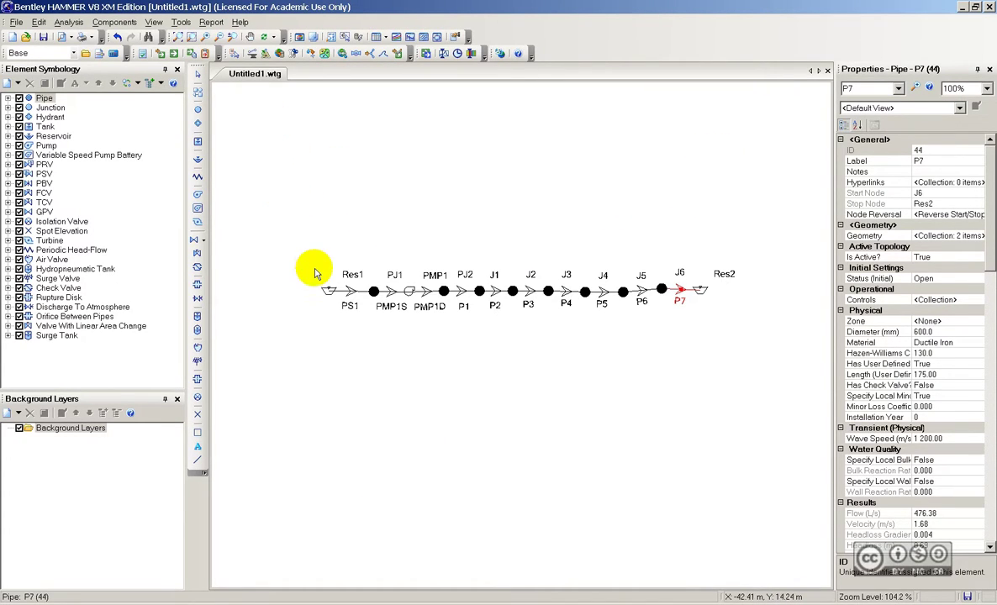
# - Save the project as Tund15.wtg in the vide_lahtefailid folder
pyautogui.click(11, 8)
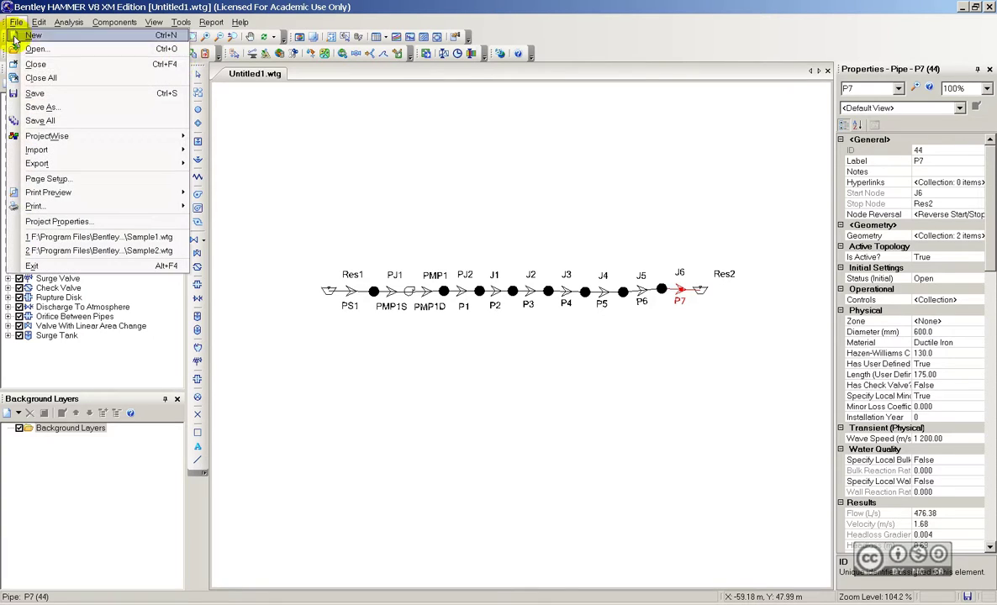
pyautogui.click(38, 118)
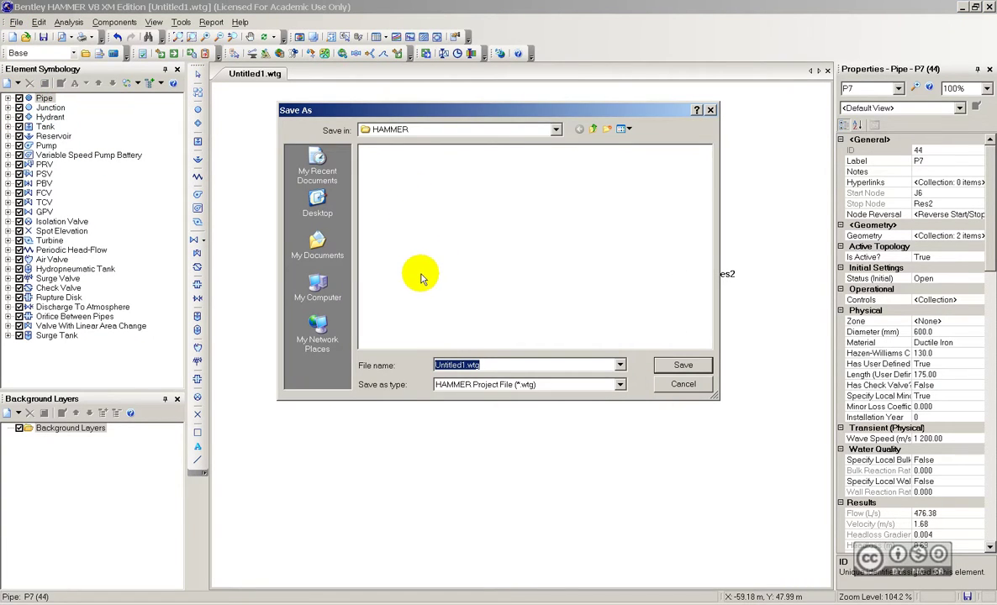
pyautogui.click(409, 139)
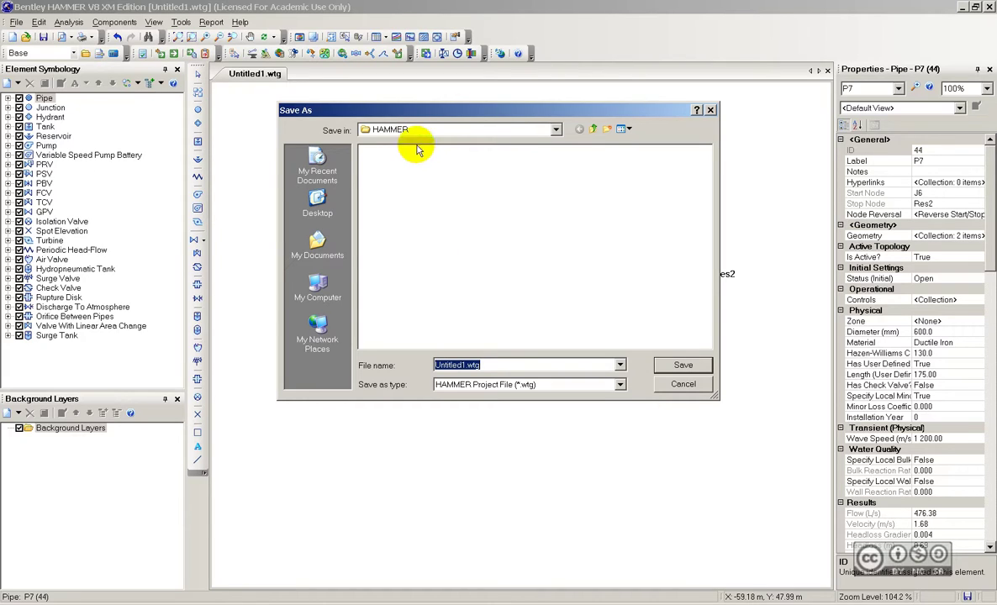
pyautogui.write('Tu')
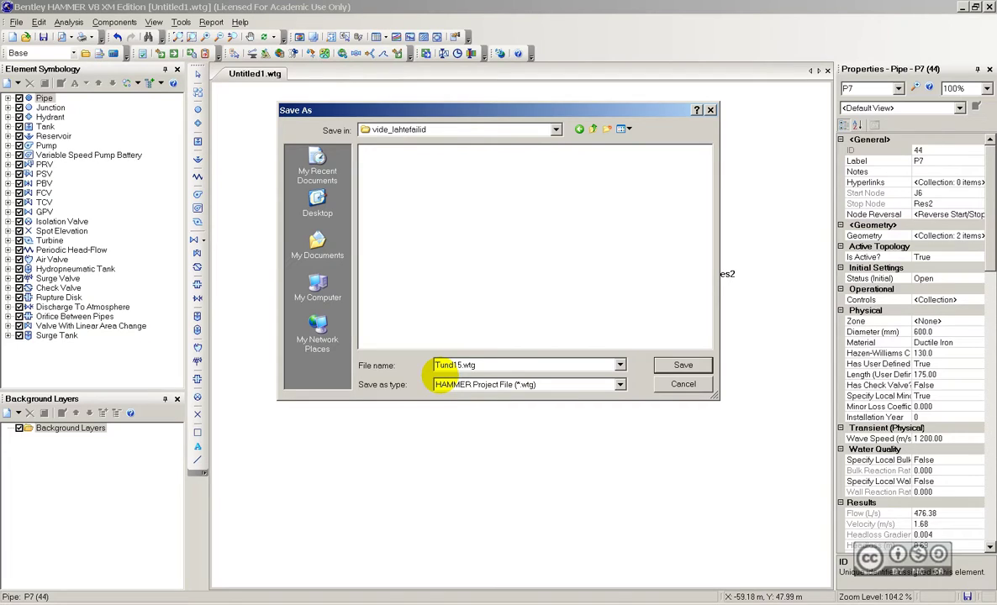
pyautogui.click(682, 365)
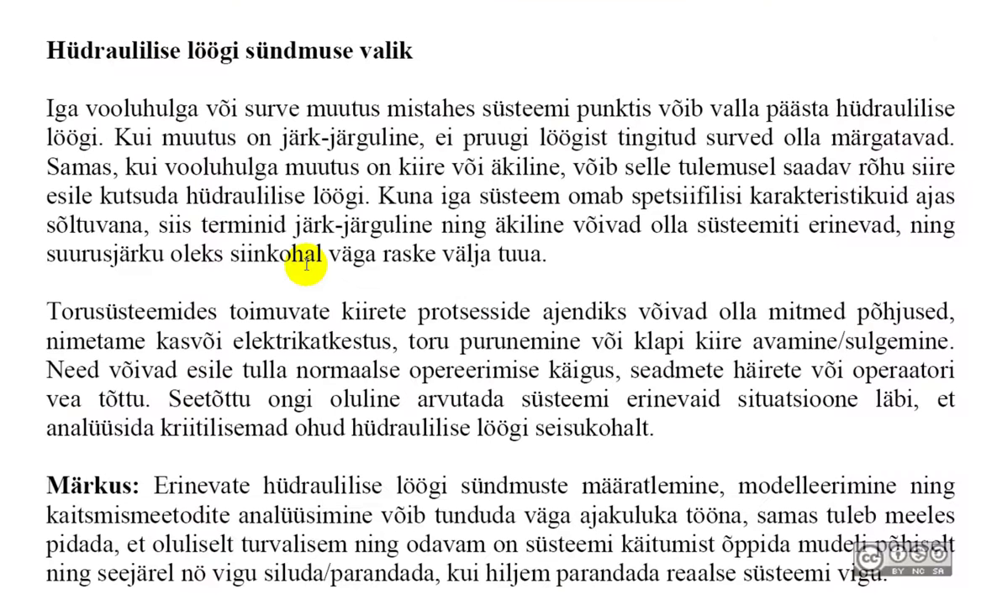
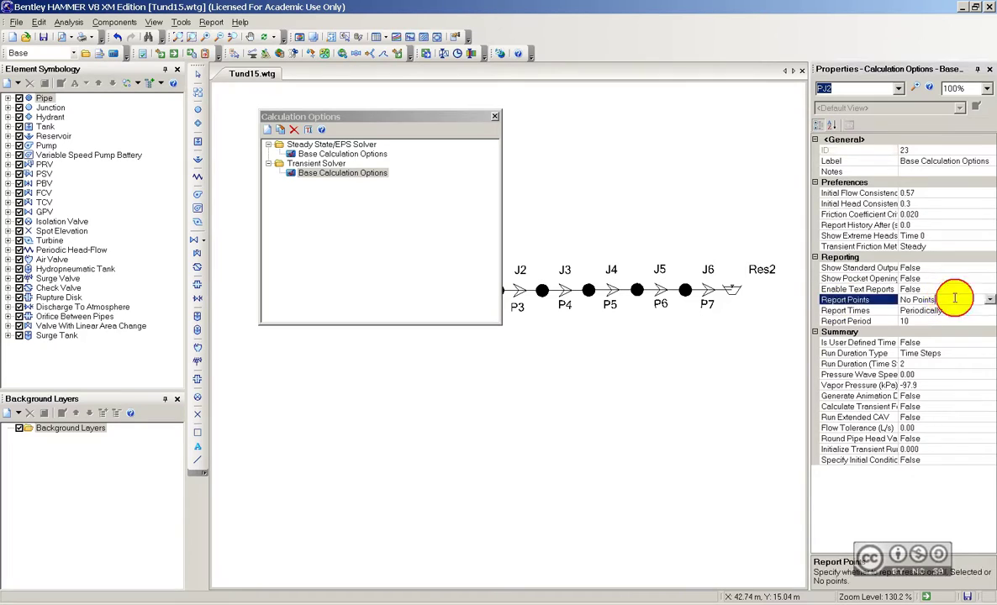
# - Set the transient solver's Report Points to Selected Points and open the report points collection
pyautogui.click(924, 313)
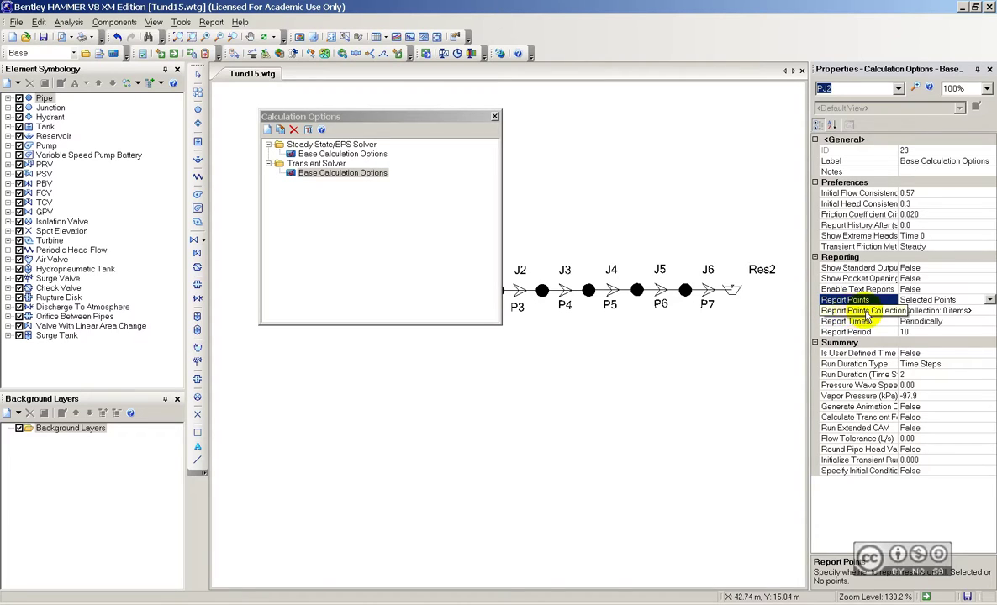
pyautogui.click(879, 311)
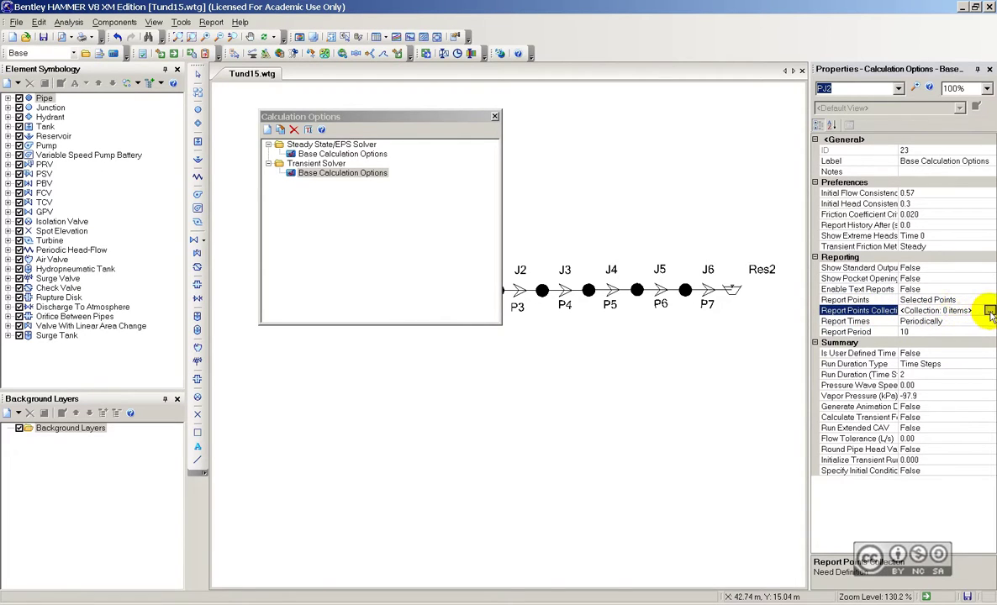
pyautogui.click(990, 311)
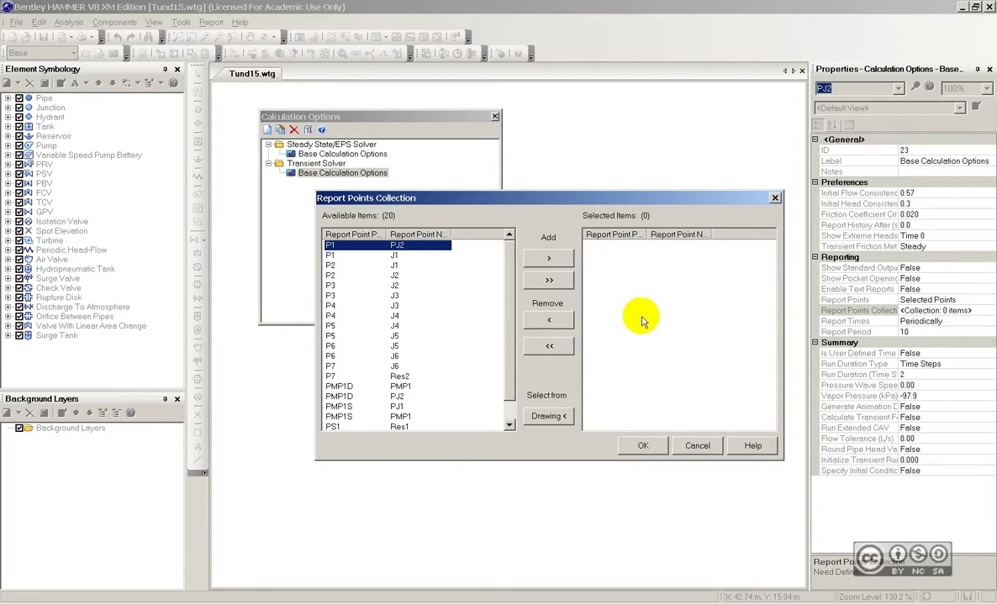
# - Add P1 at J1, P2 at J1 and P7 at Res2 to the report points collection and confirm it
pyautogui.click(336, 256)
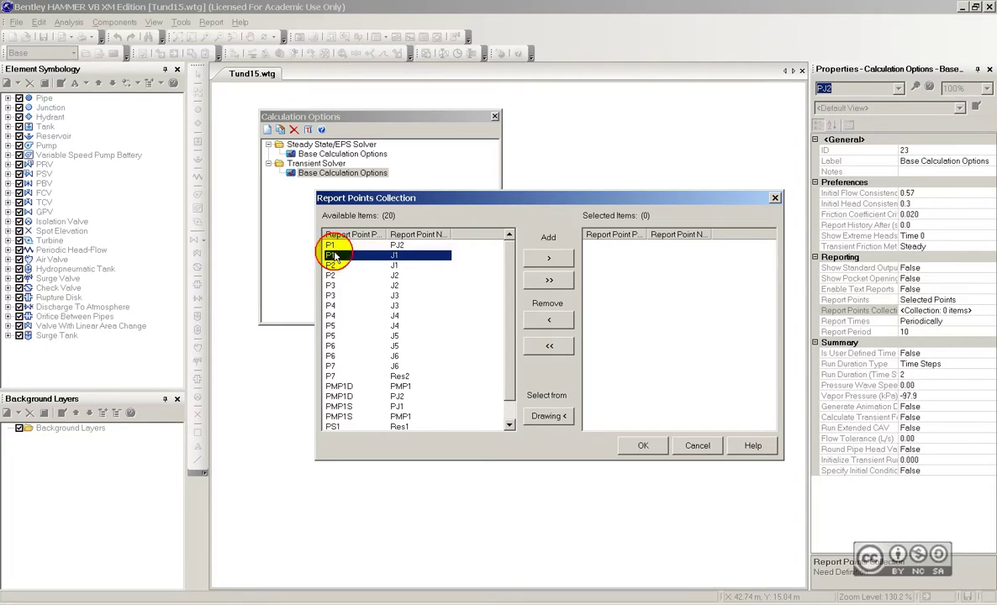
pyautogui.doubleClick(340, 257)
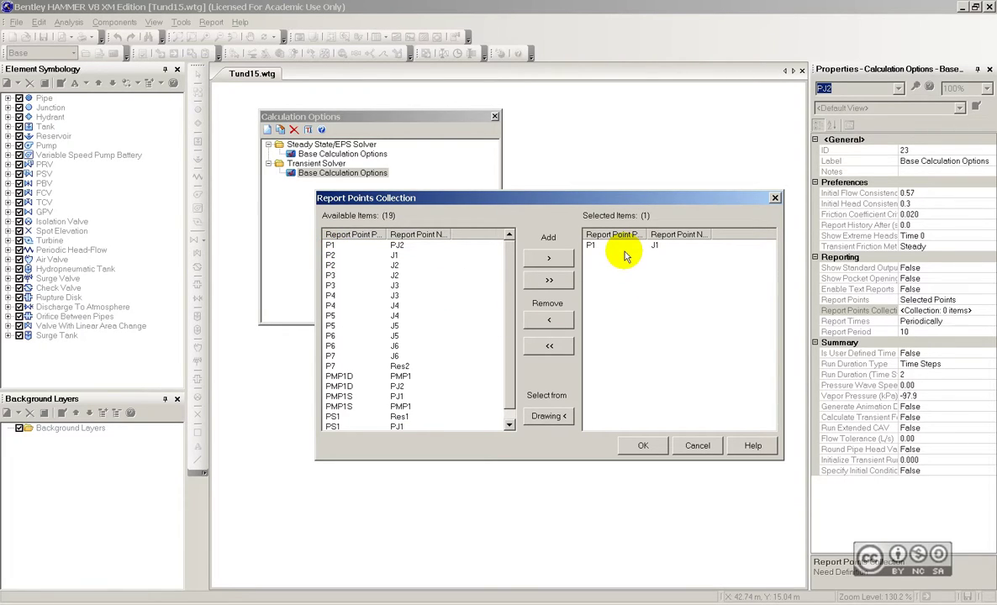
pyautogui.click(351, 255)
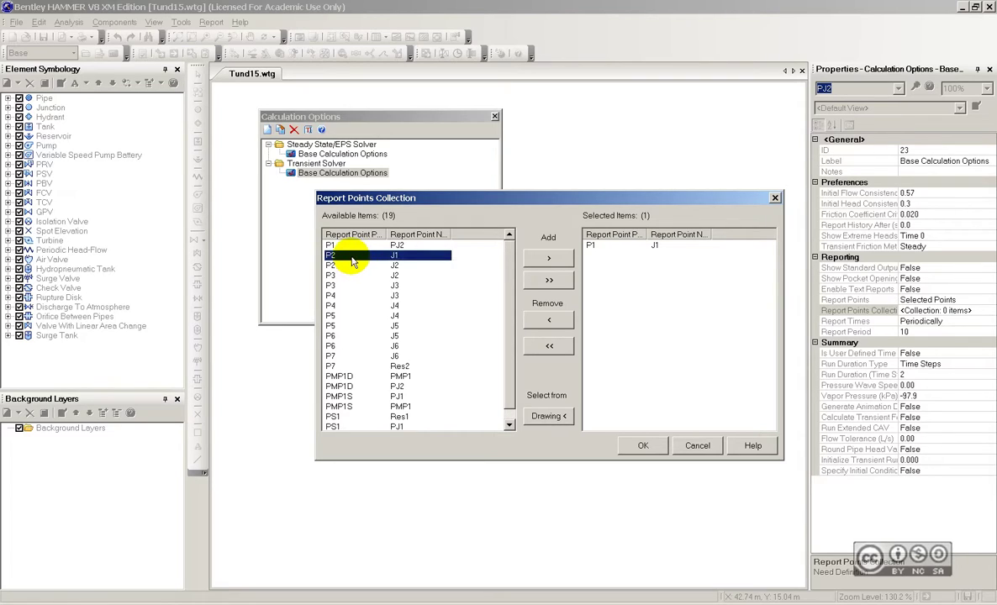
pyautogui.doubleClick(337, 257)
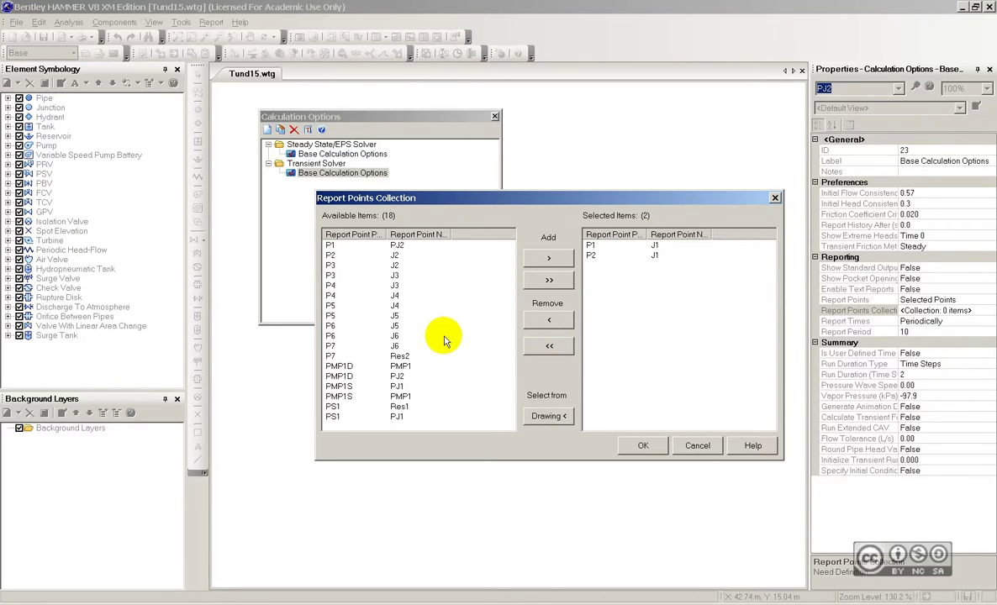
pyautogui.click(388, 357)
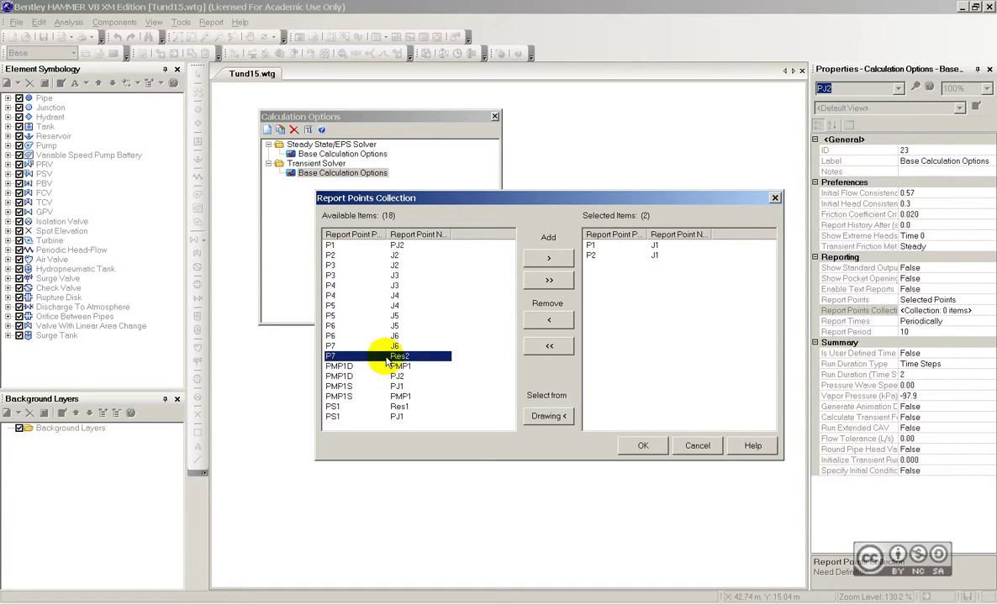
pyautogui.doubleClick(389, 358)
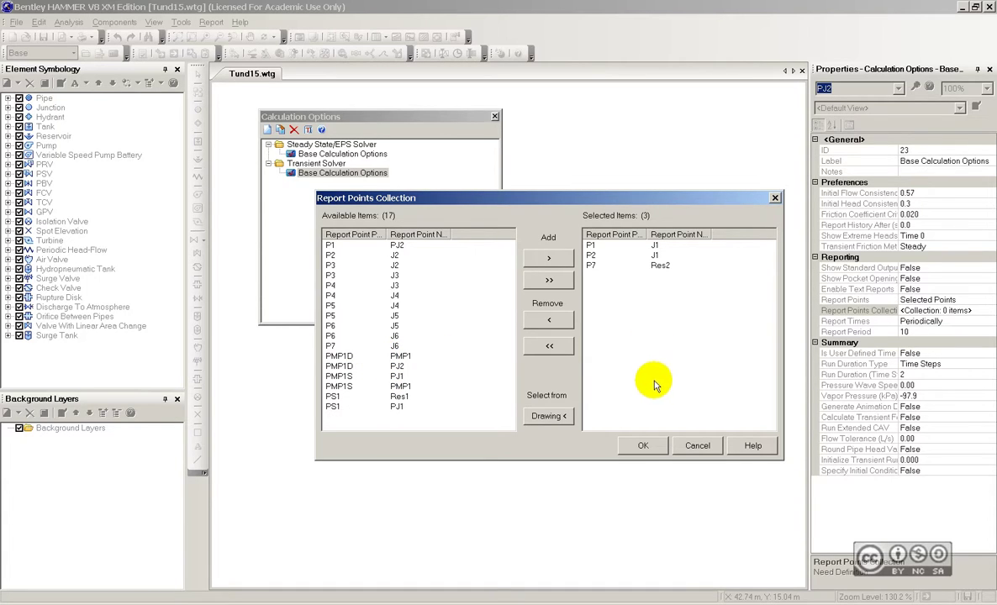
pyautogui.click(644, 448)
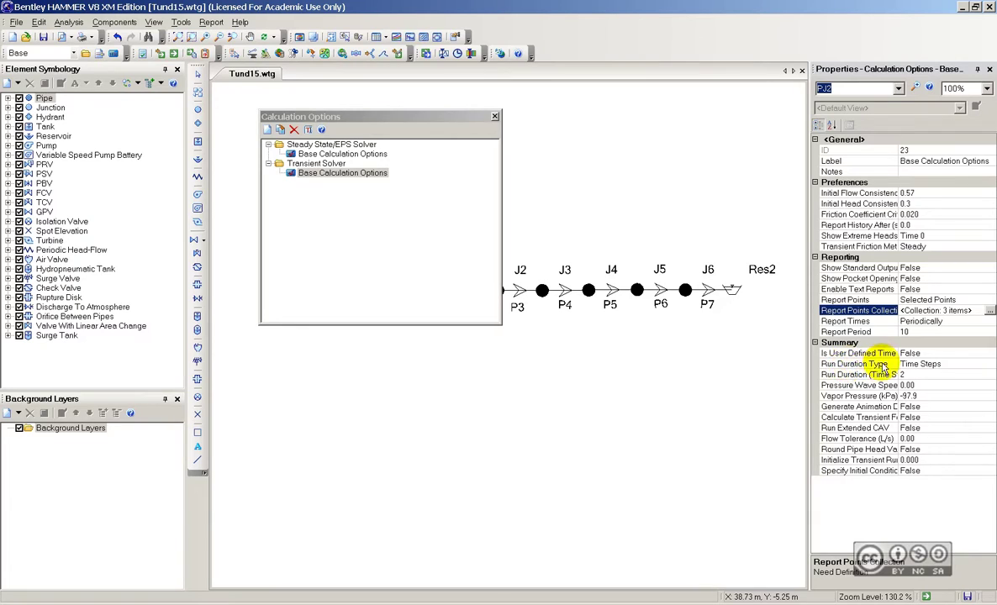
# - Set the transient Run Duration Type to Time and the run duration to 140 seconds
pyautogui.click(886, 364)
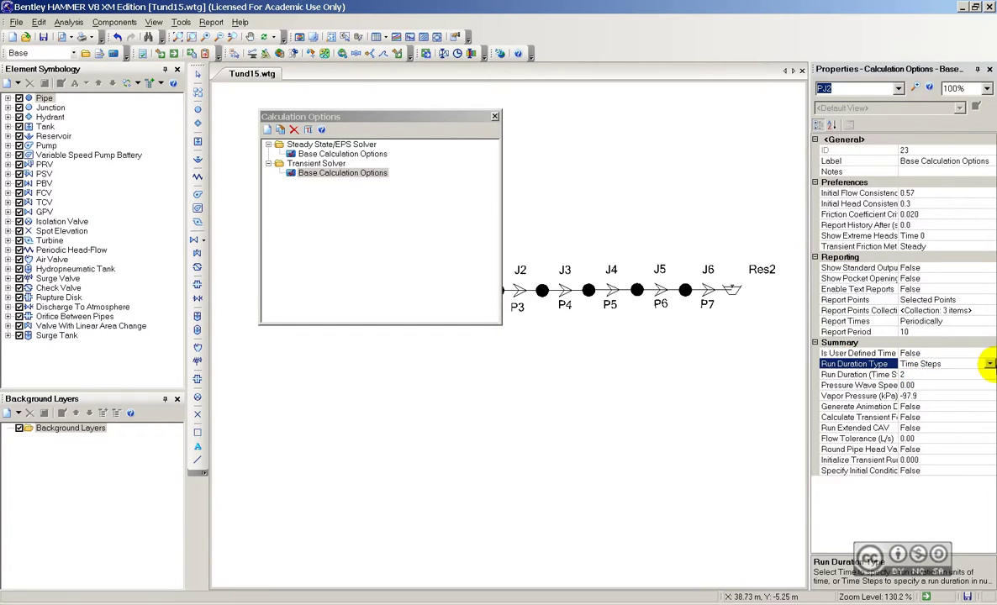
pyautogui.click(990, 365)
pyautogui.click(929, 375)
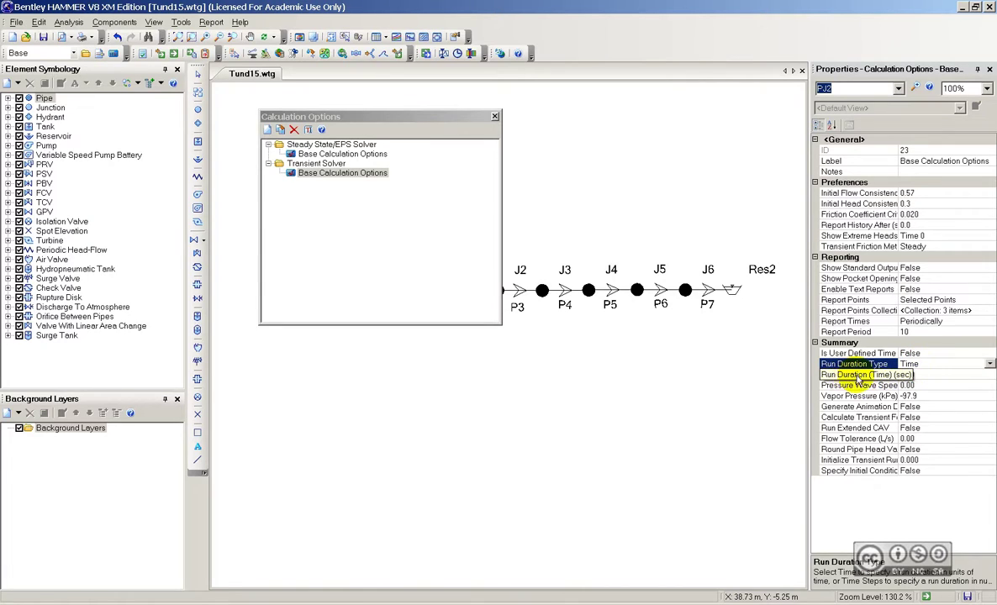
pyautogui.click(916, 375)
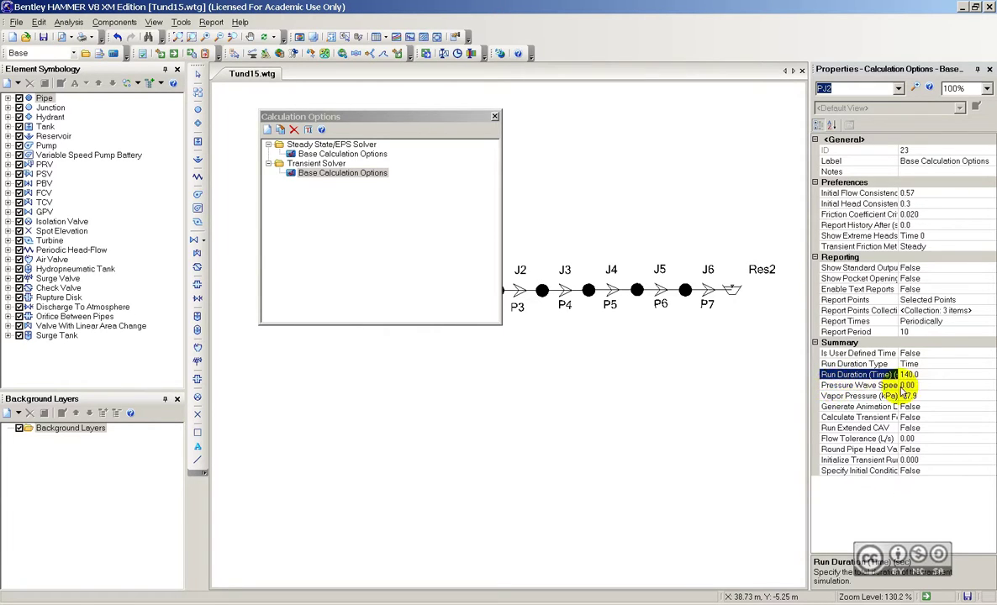
# - Set the global Pressure Wave Speed in the transient calculation options to 1250 m/s
pyautogui.click(911, 385)
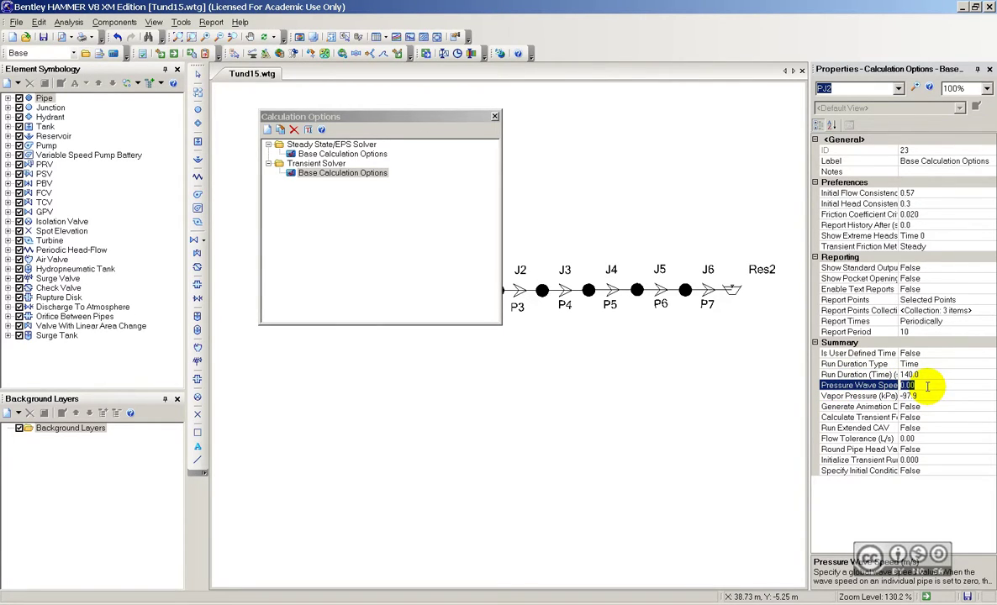
pyautogui.write('1250')
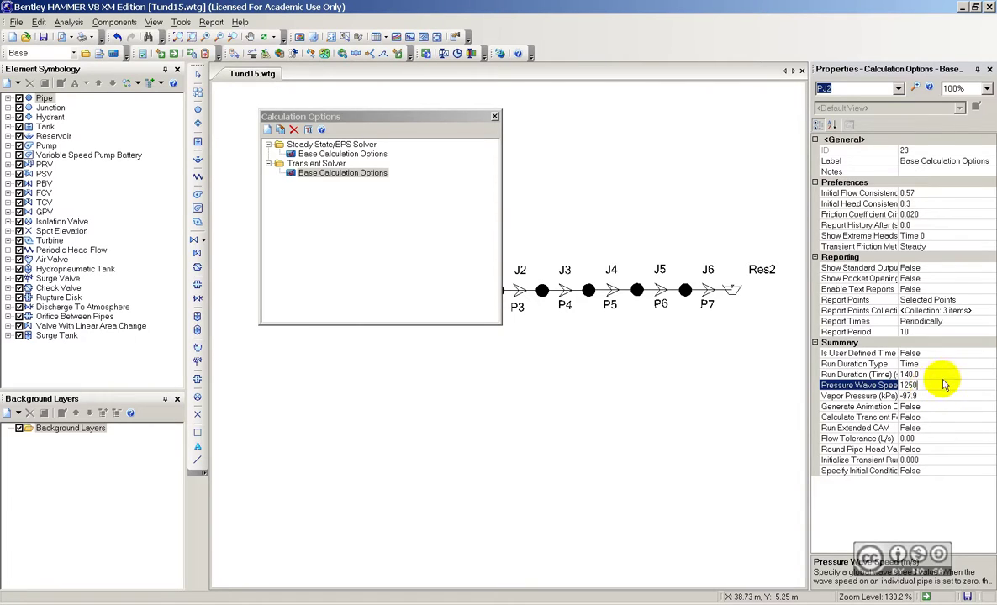
pyautogui.press('Return')
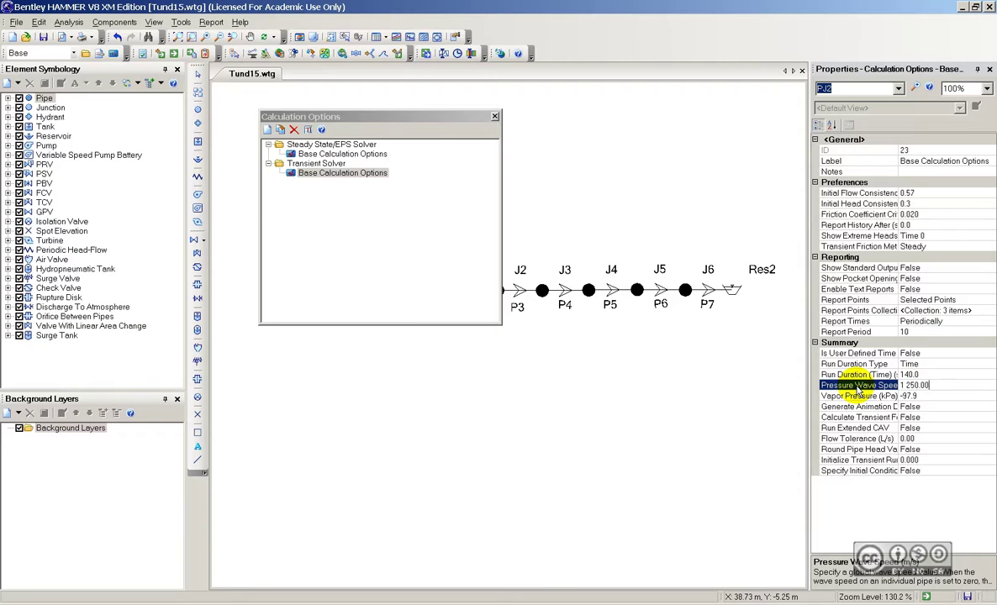
pyautogui.click(927, 388)
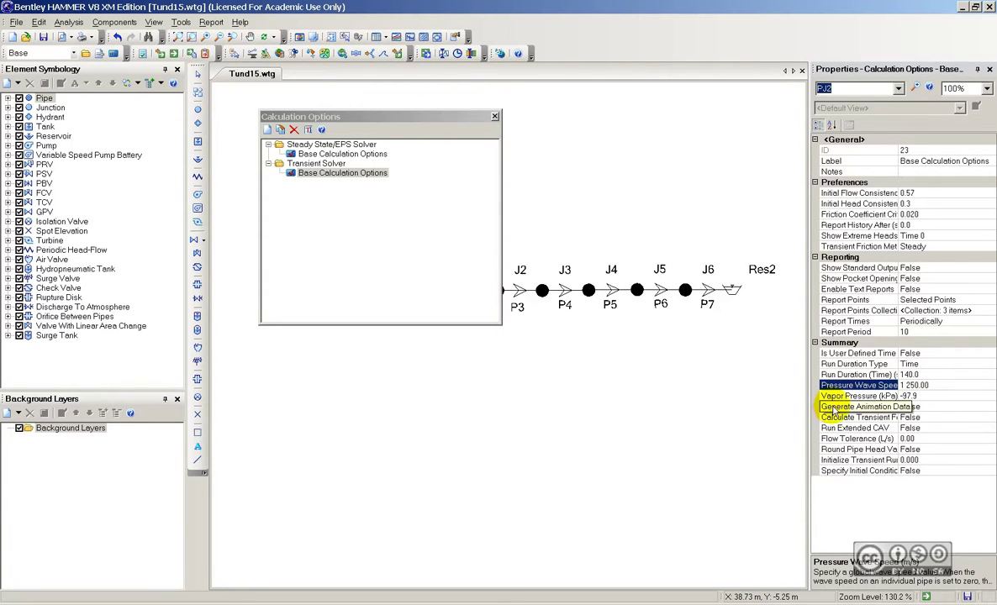
# - Set Generate Animation Data to True in the transient calculation options and close the Calculation Options manager
pyautogui.click(853, 406)
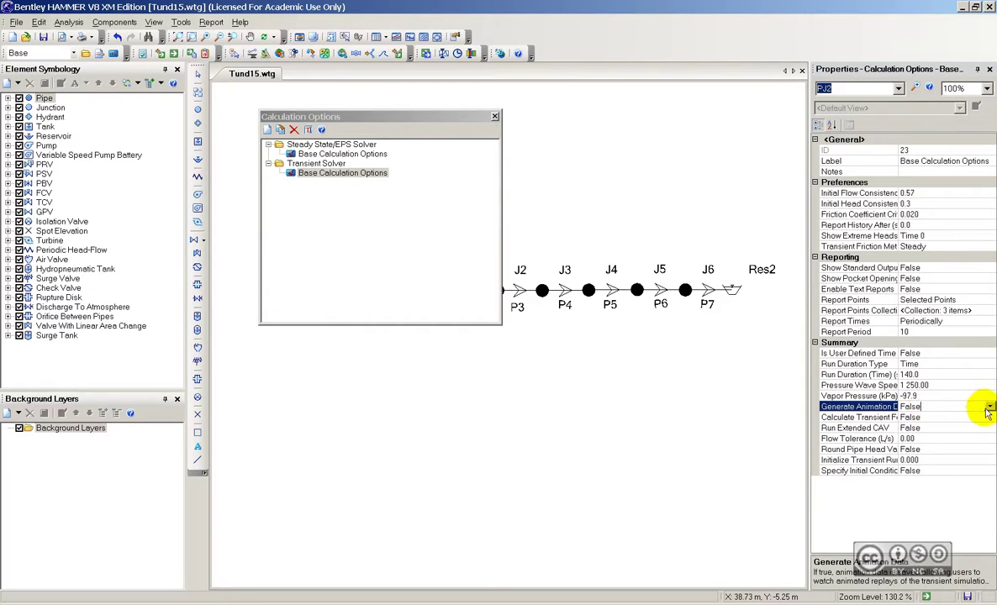
pyautogui.click(988, 407)
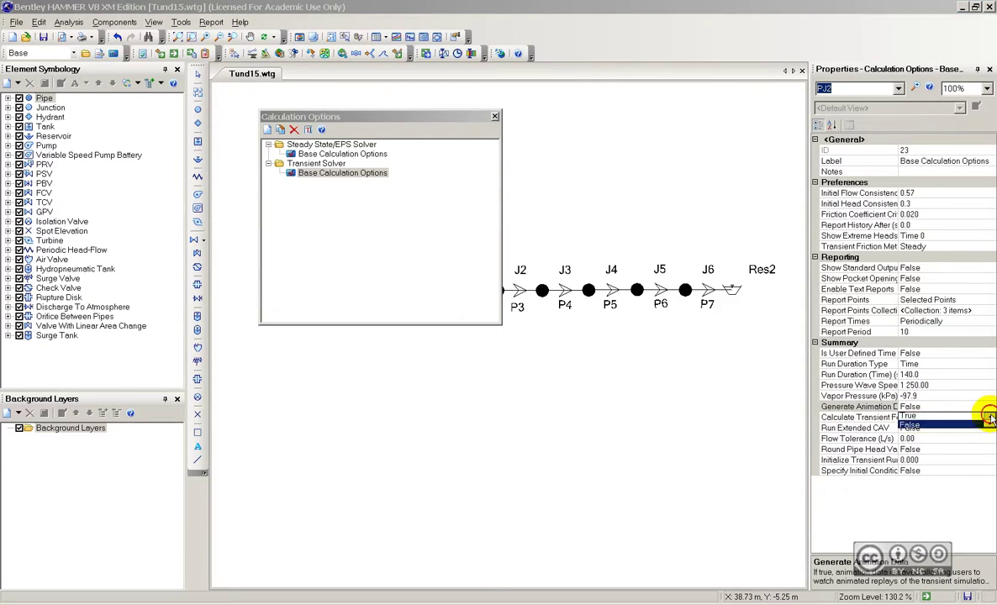
pyautogui.click(924, 417)
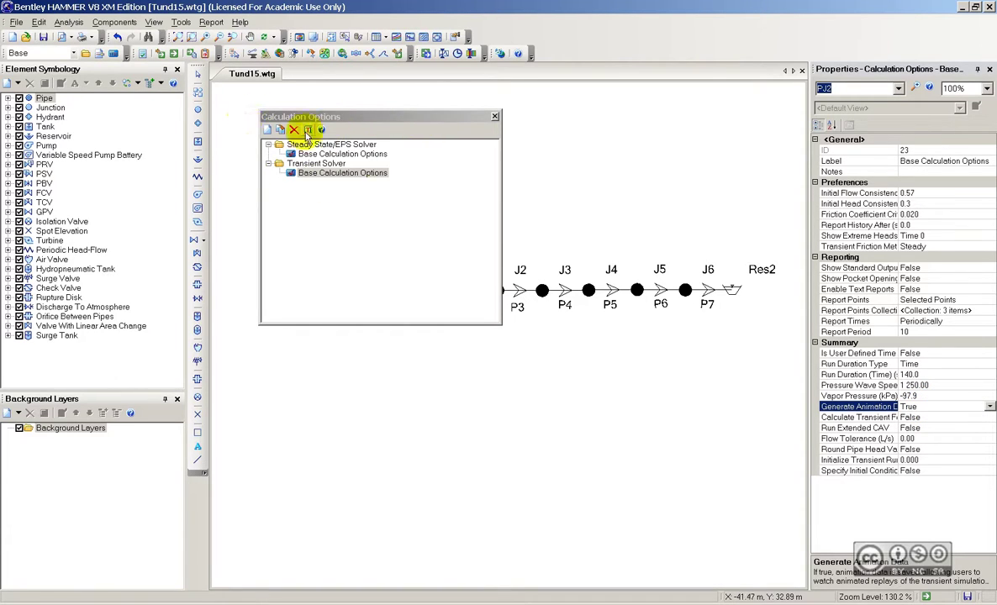
pyautogui.click(495, 116)
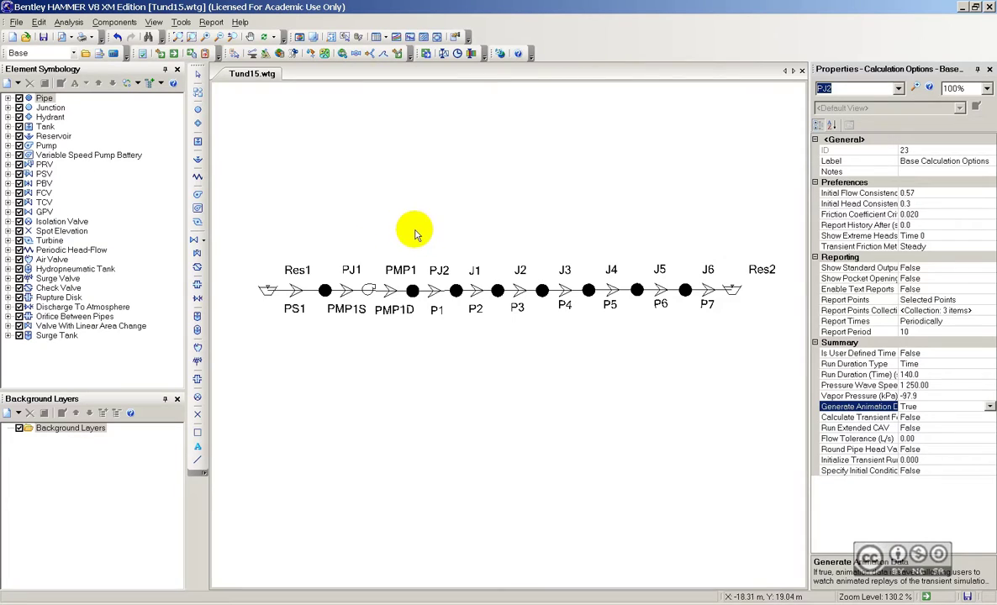
# - Create a new profile and start selecting its elements from the drawing, keeping the pipeline clear of the dialogs
pyautogui.click(153, 23)
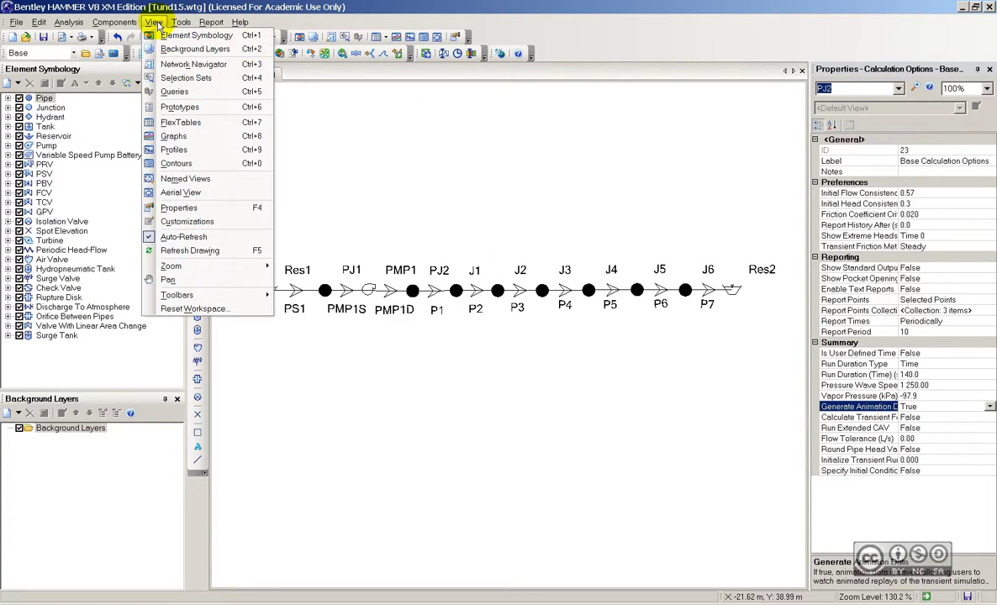
pyautogui.click(188, 151)
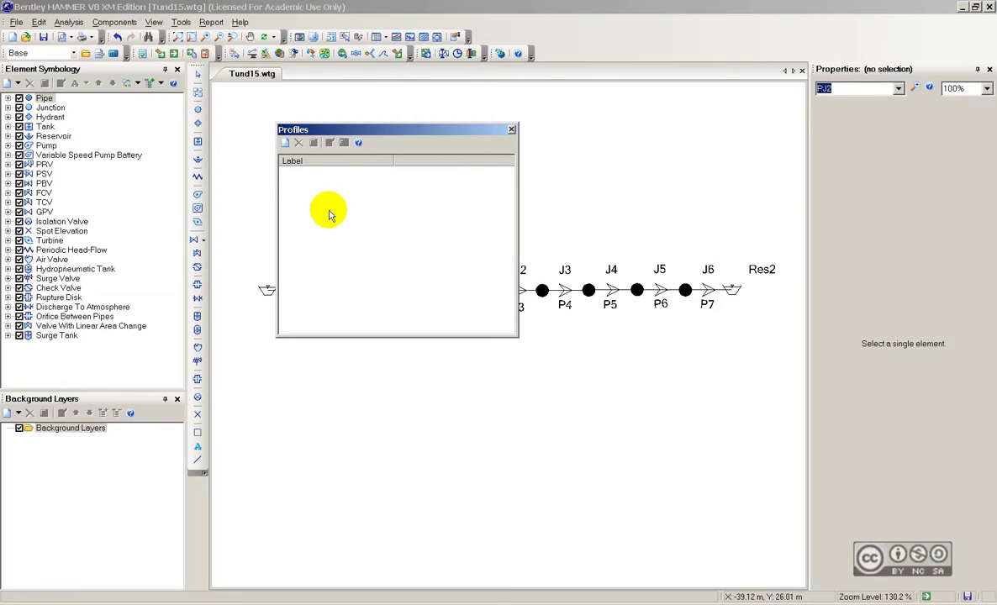
pyautogui.click(285, 143)
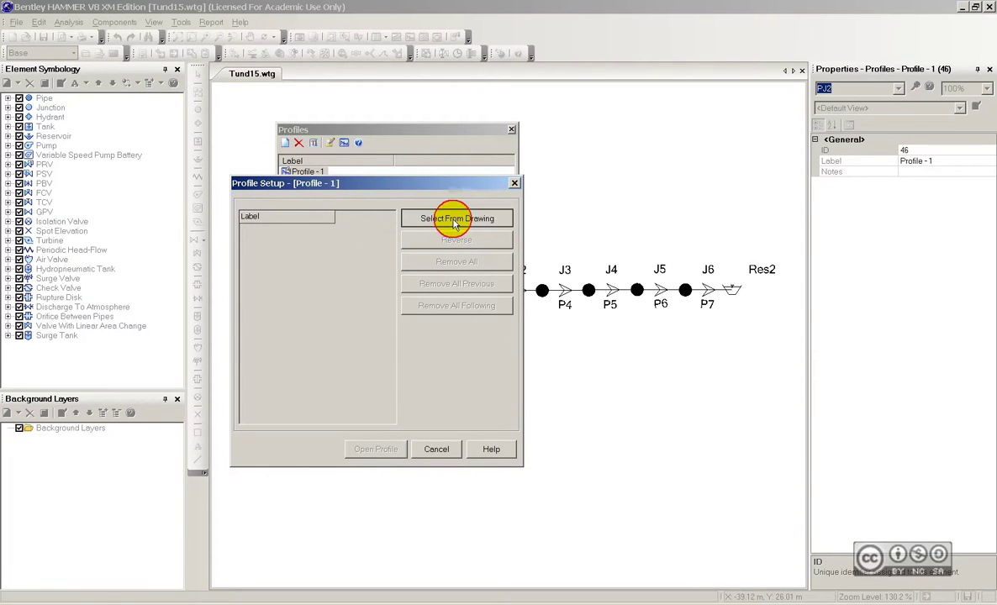
pyautogui.click(450, 219)
pyautogui.moveTo(380, 353); pyautogui.dragTo(383, 354)
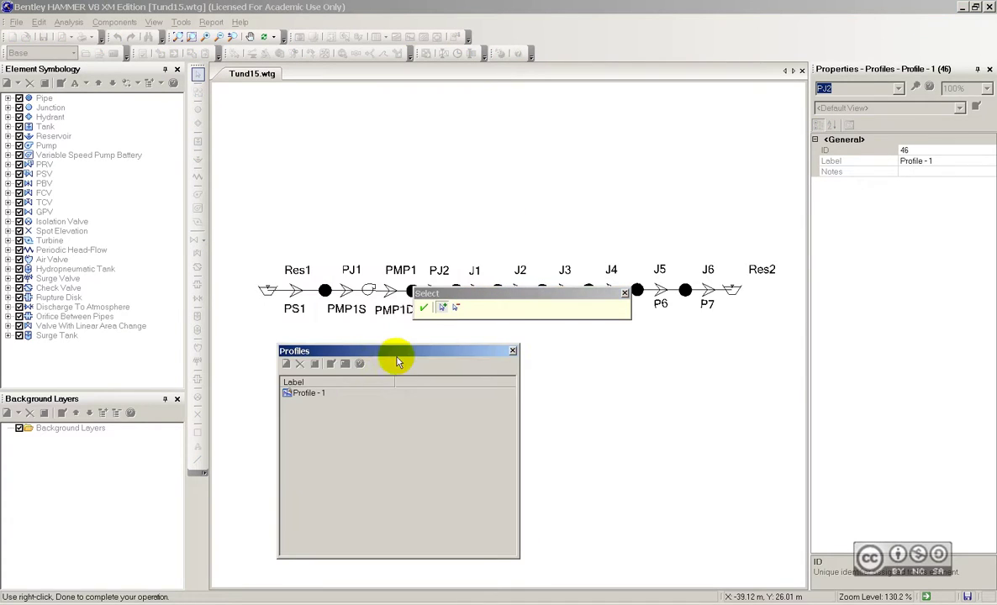
pyautogui.moveTo(459, 295); pyautogui.dragTo(388, 190)
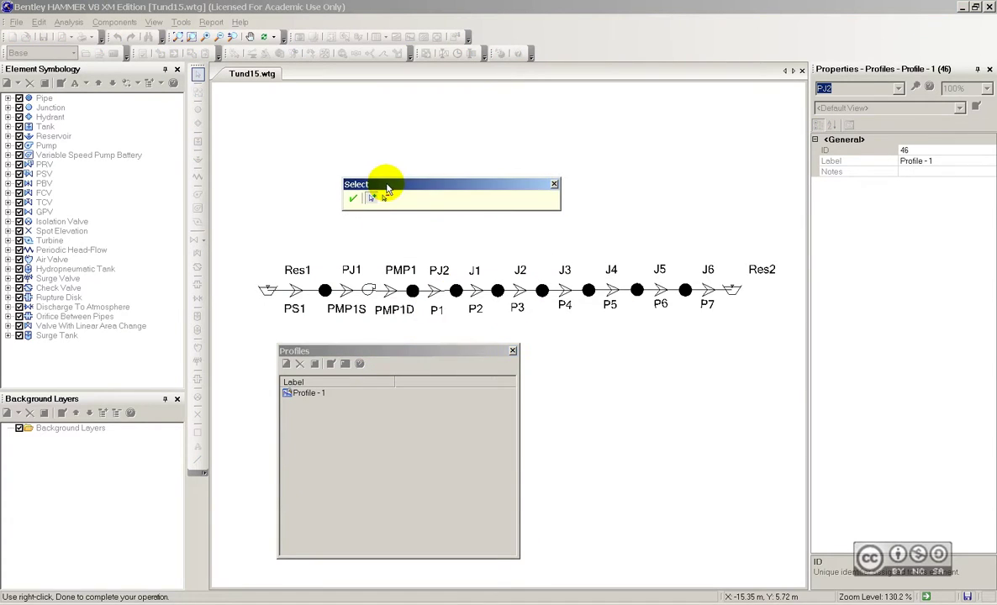
# - Select the profile path from pump PMP1 through pipes PMP1D and P1 to P7 up to Res2, and confirm the selection
pyautogui.click(395, 294)
pyautogui.click(412, 290)
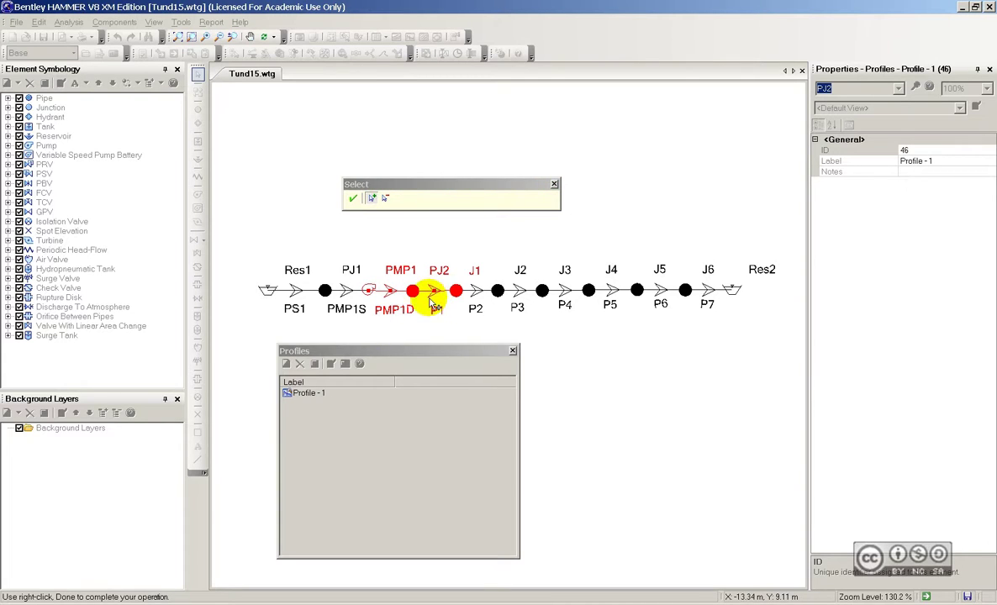
pyautogui.click(476, 293)
pyautogui.click(519, 291)
pyautogui.click(568, 293)
pyautogui.click(611, 292)
pyautogui.click(660, 292)
pyautogui.click(708, 292)
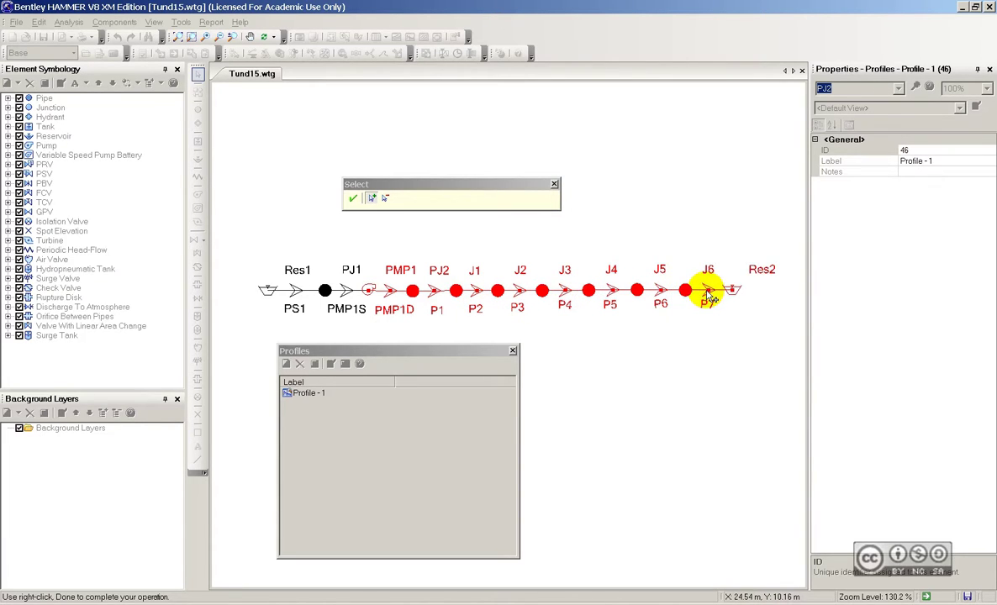
pyautogui.click(353, 200)
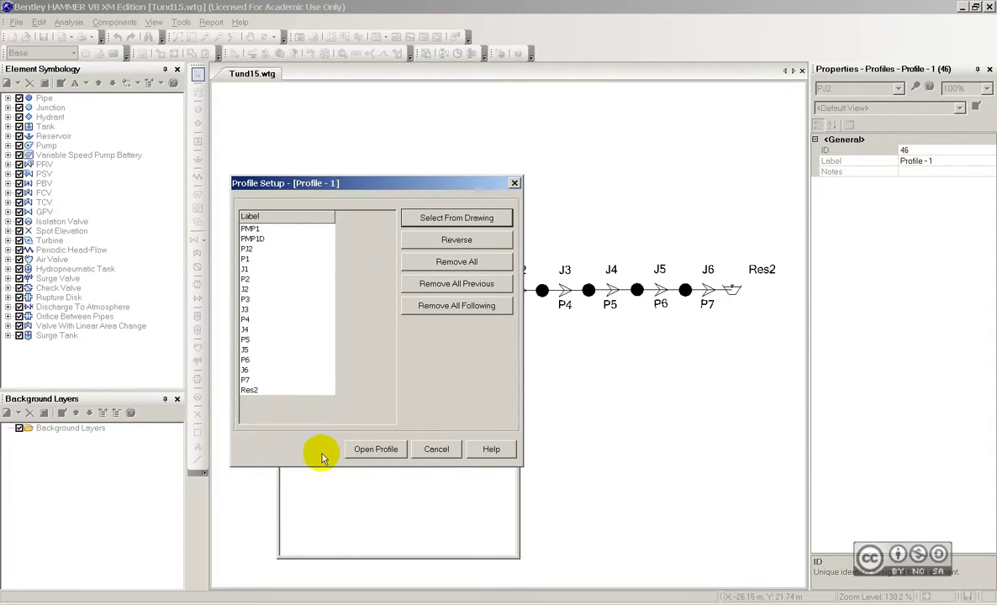
# - Open the new profile with the Base scenario's Hydraulic Grade and Elevation fields, view the plot and close it
pyautogui.click(375, 449)
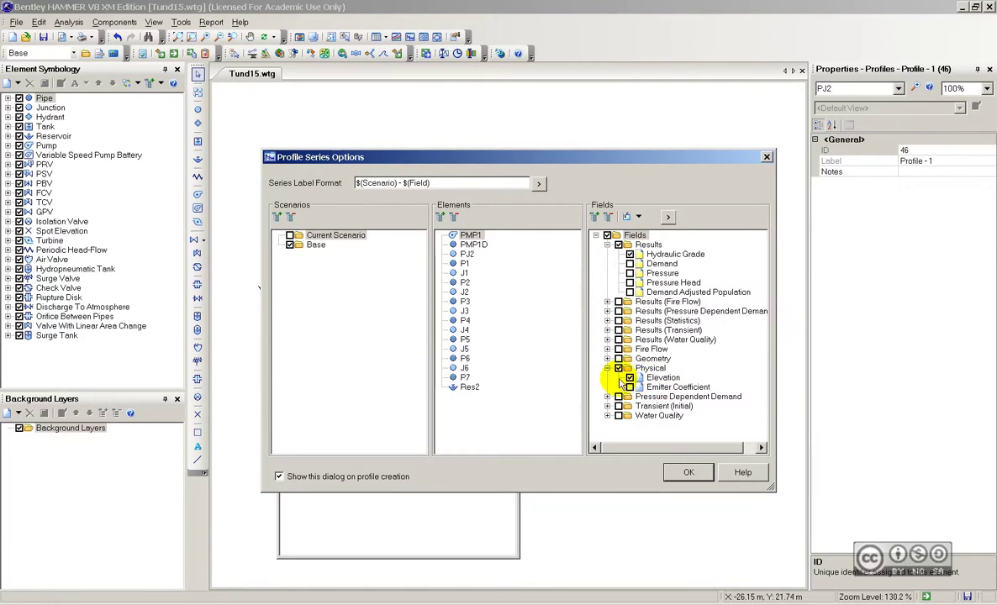
pyautogui.click(686, 470)
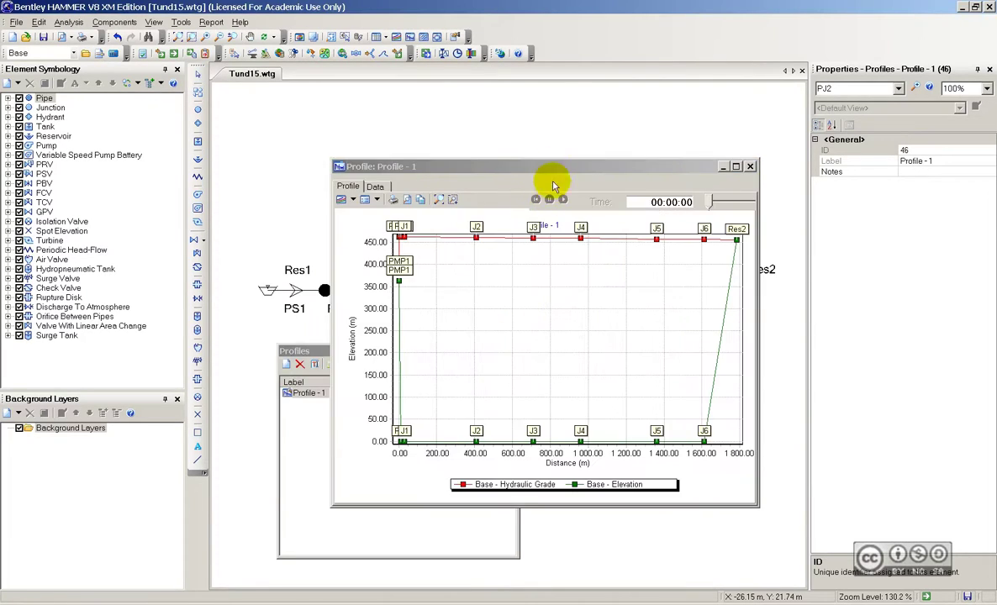
pyautogui.moveTo(561, 168); pyautogui.dragTo(513, 147)
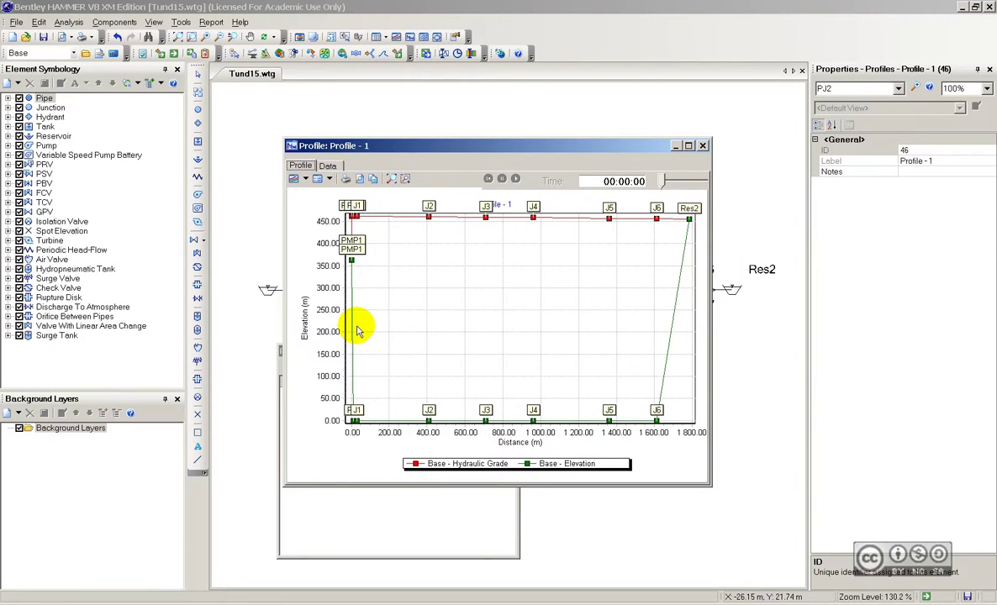
pyautogui.click(703, 146)
# - Rename the new profile as Main Path and close the Profiles manager
pyautogui.click(296, 395)
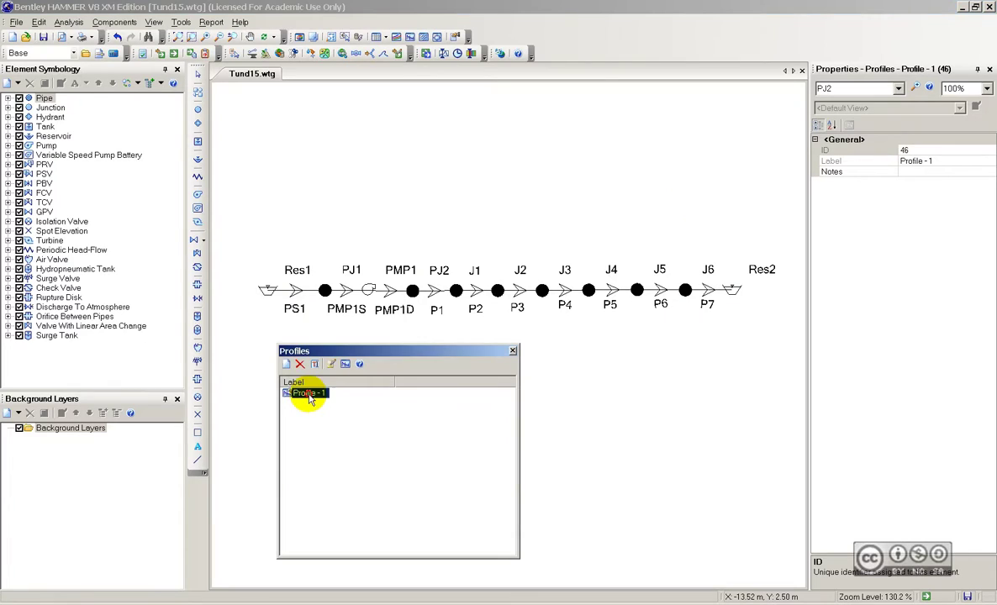
pyautogui.click(317, 395)
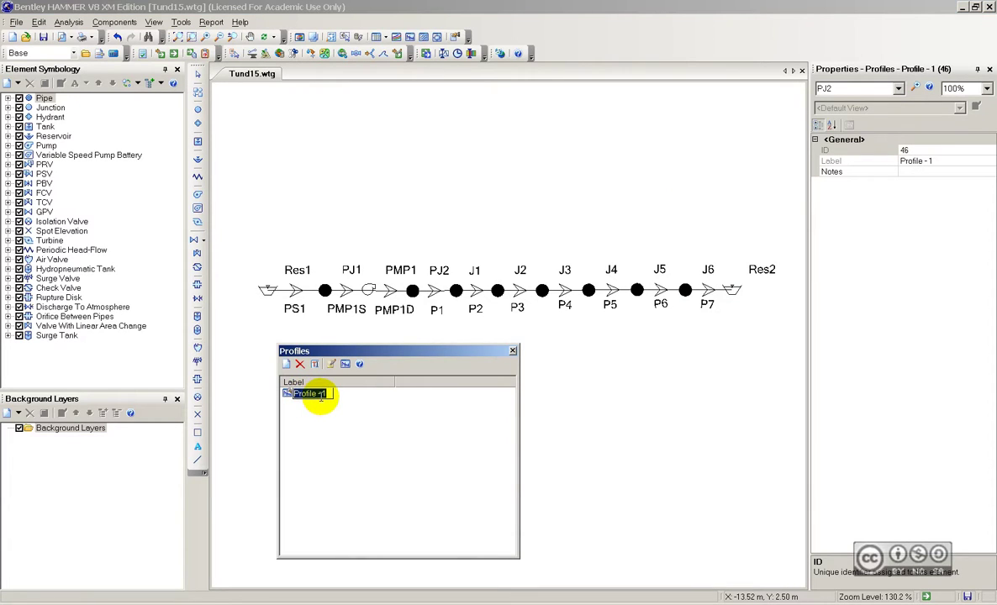
pyautogui.write('Main Path')
pyautogui.press('Return')
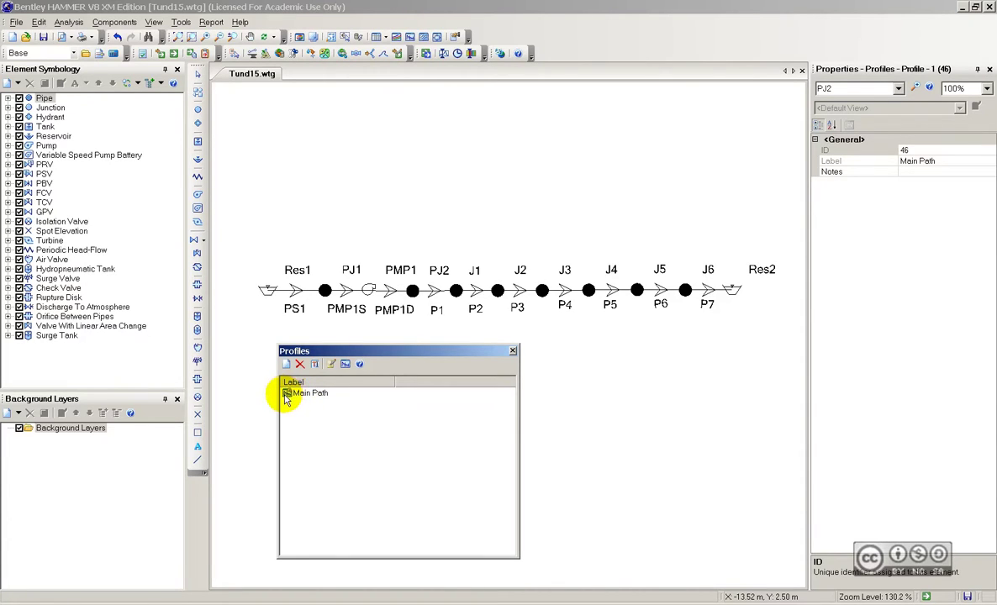
pyautogui.click(514, 352)
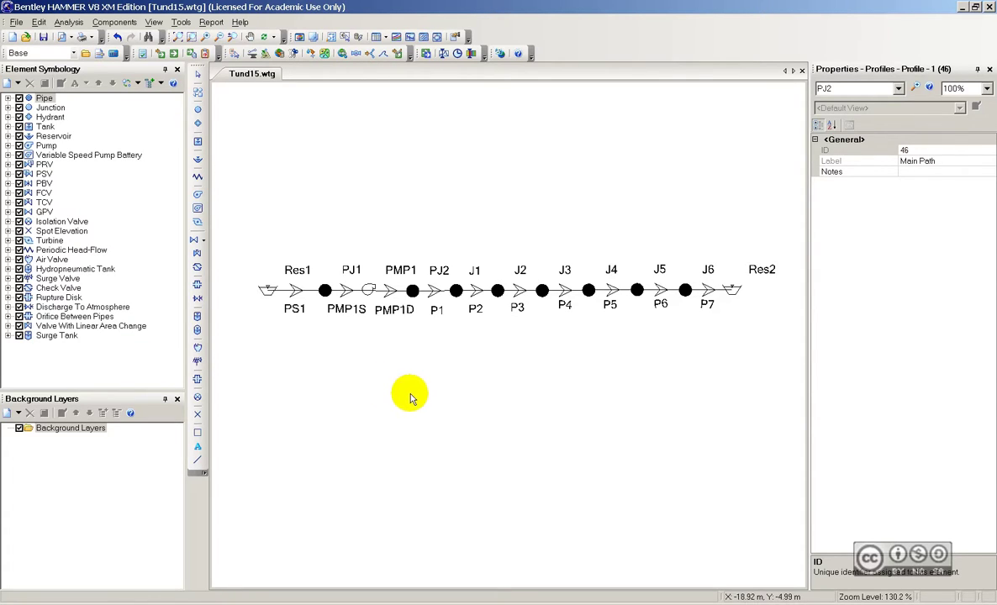
# - Set the transient pump type of PMP1 to Shut Down After Time Delay
pyautogui.click(369, 292)
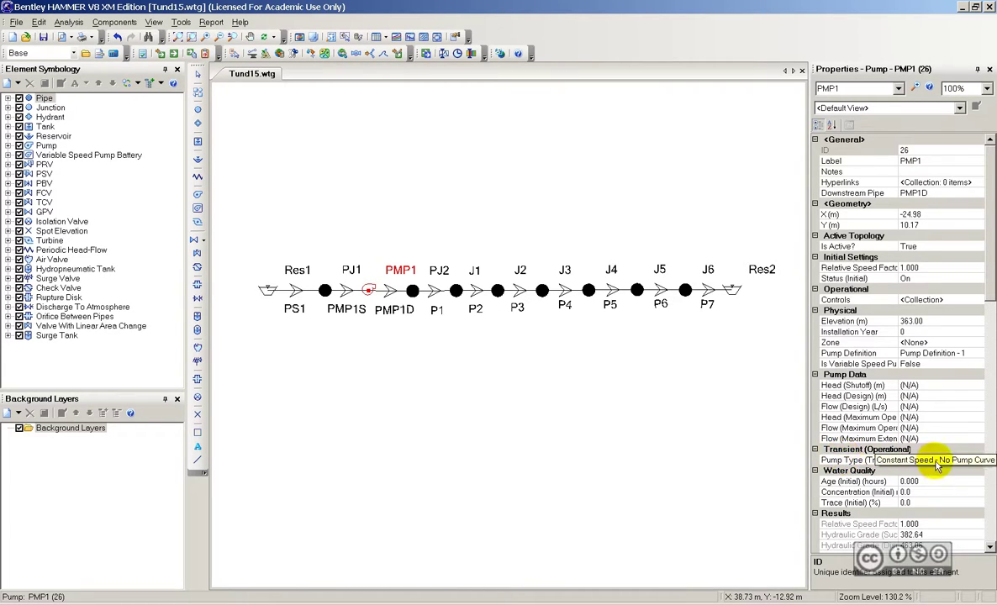
pyautogui.click(977, 460)
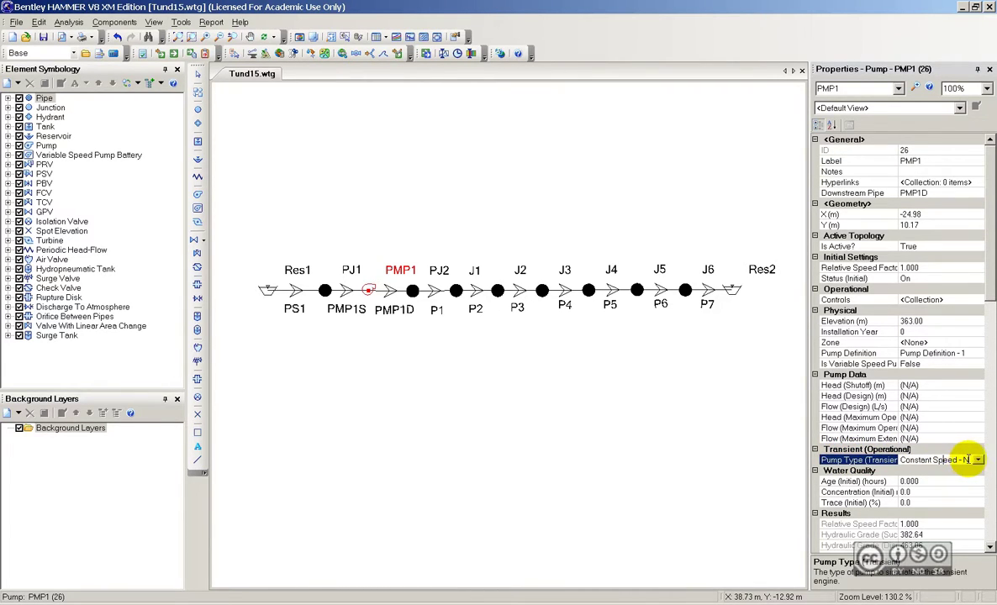
pyautogui.click(979, 462)
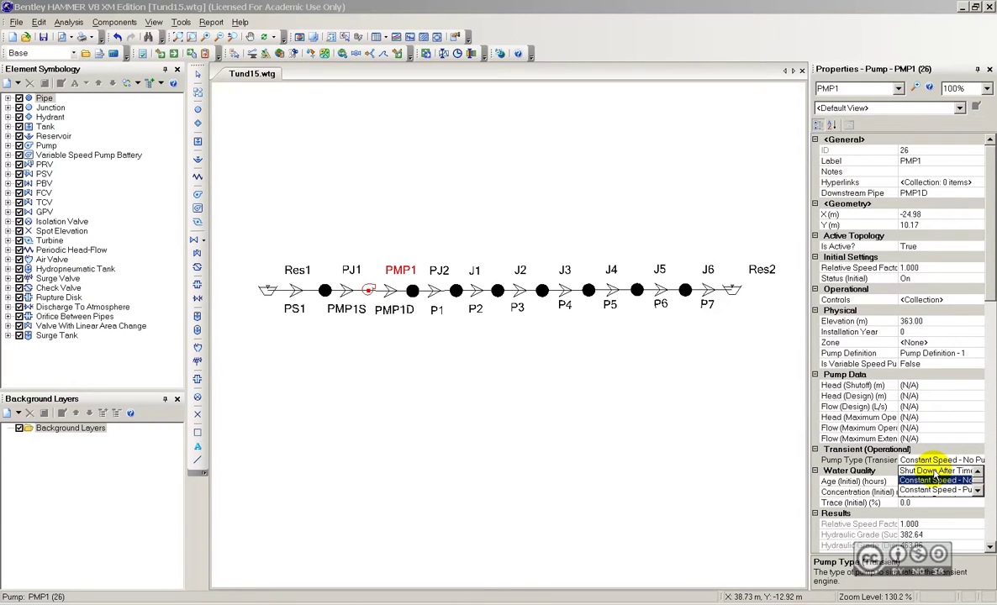
pyautogui.click(934, 471)
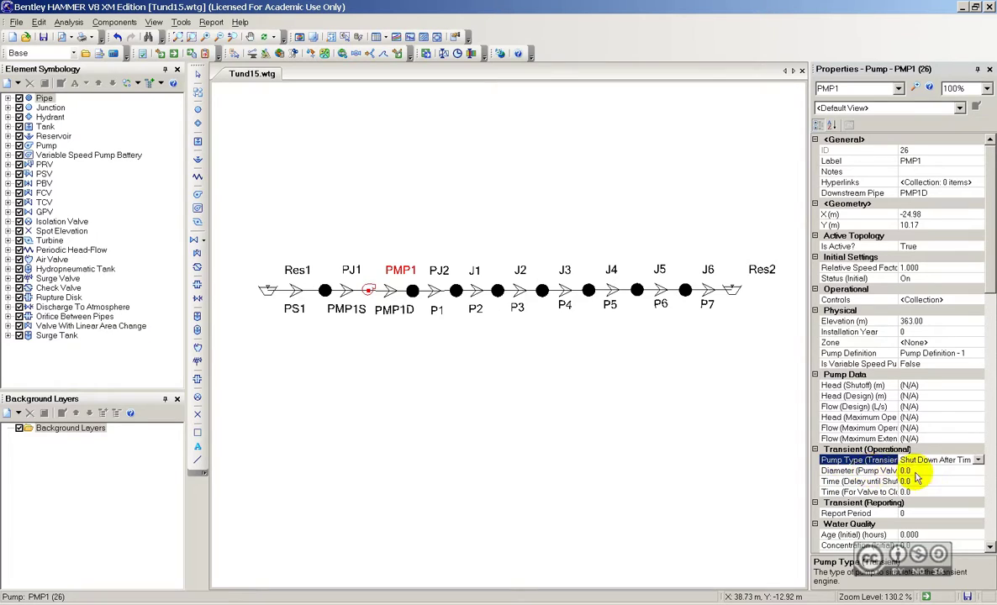
# - Set PMP1's pump valve diameter to 600 mm and its delay until shut down to 5 seconds
pyautogui.click(924, 470)
pyautogui.write('600')
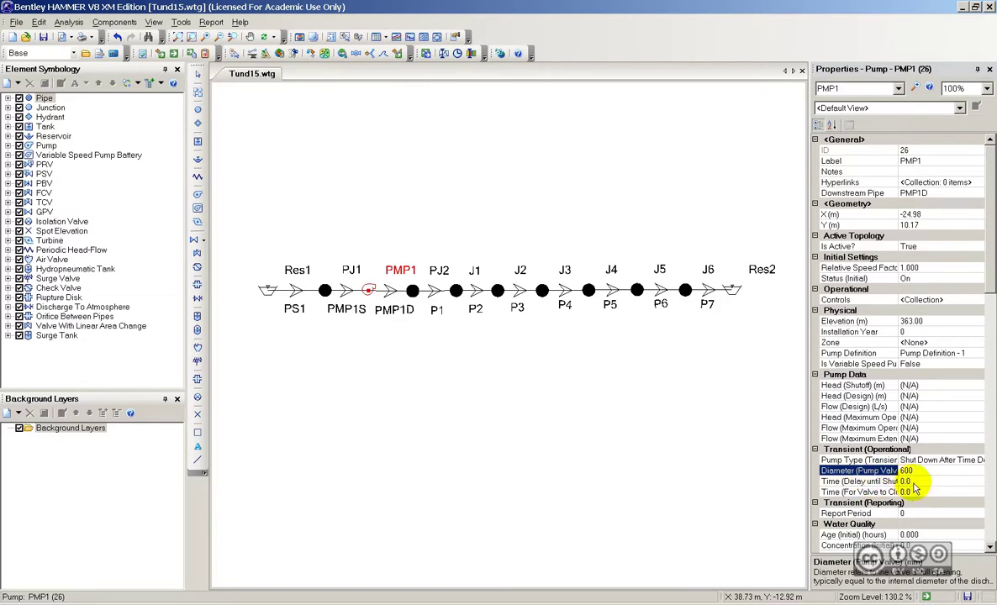
pyautogui.click(895, 482)
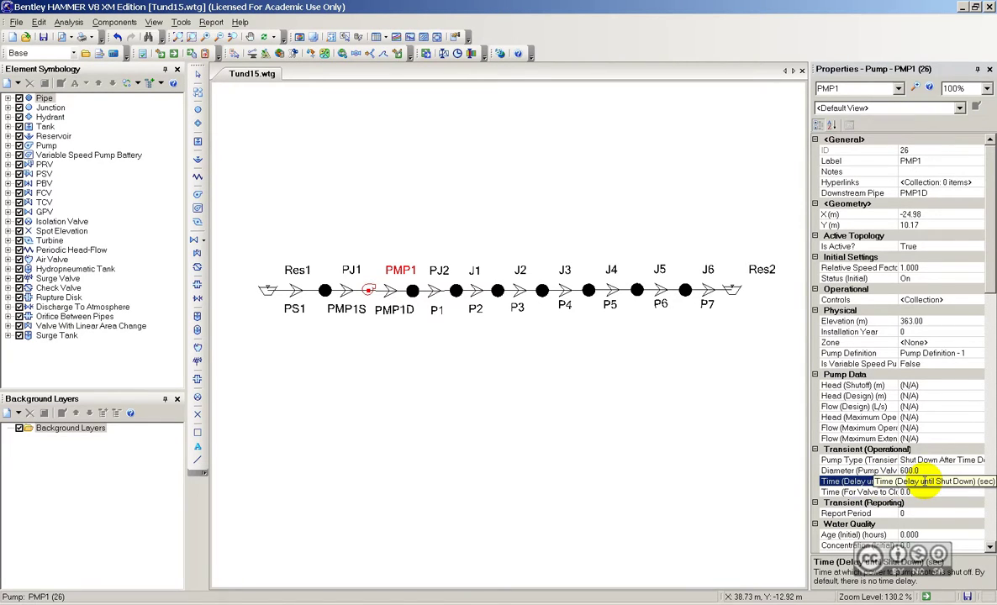
pyautogui.write('5')
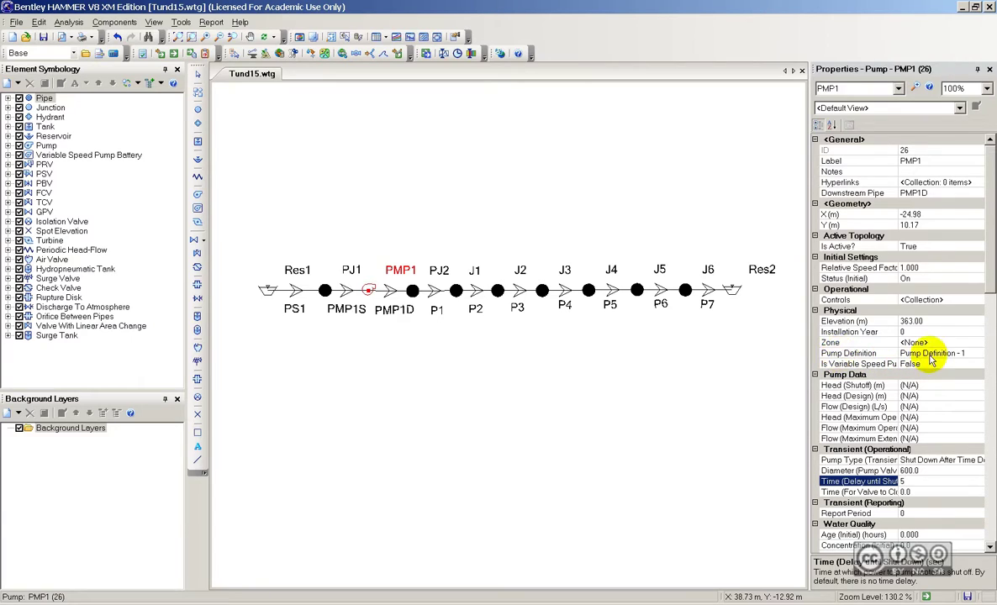
# - Edit PMP1's pump definition to use Constant Efficiency with a pump efficiency of 85%
pyautogui.click(966, 354)
pyautogui.click(978, 356)
pyautogui.click(958, 363)
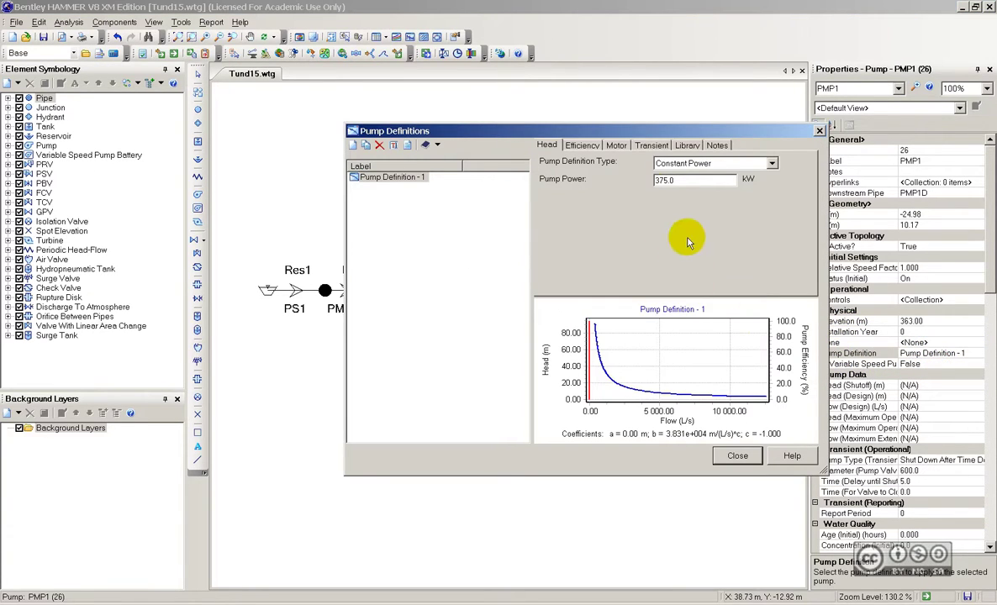
pyautogui.click(583, 148)
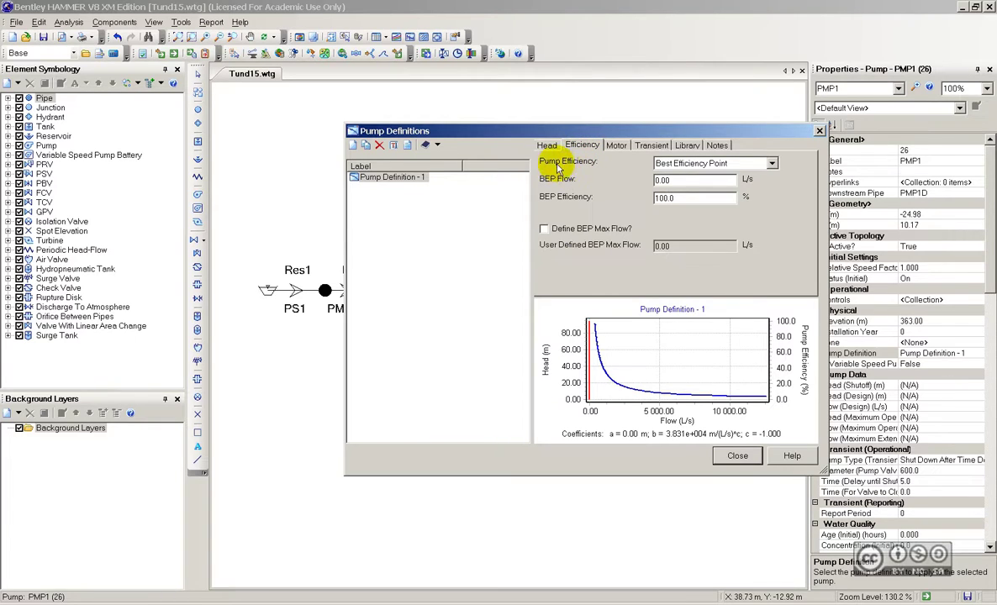
pyautogui.click(672, 164)
pyautogui.click(675, 176)
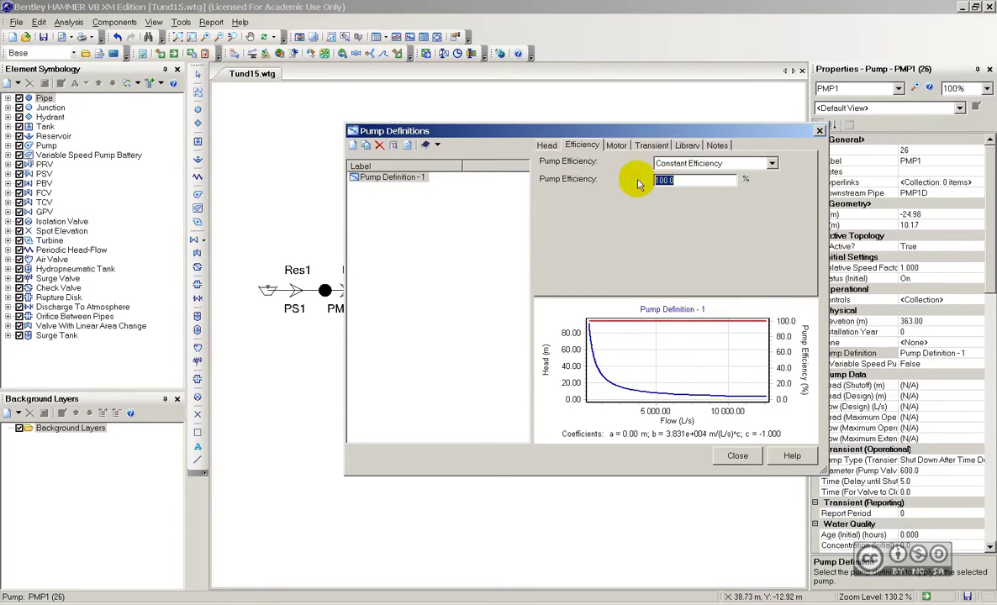
pyautogui.write('85')
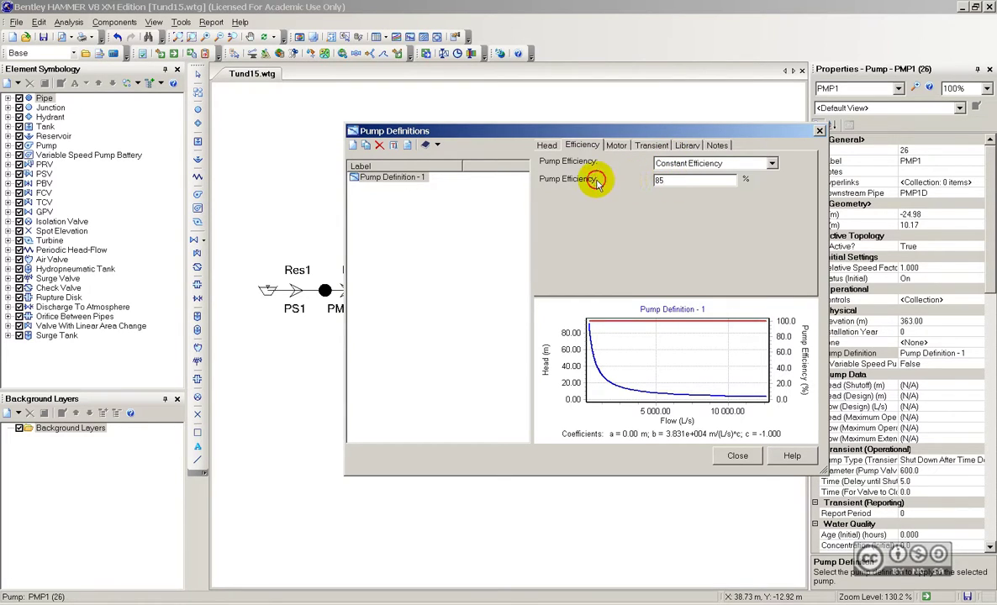
pyautogui.press('Tab')
# - Change the unit of the pump definition's transient inertia to N·m²
pyautogui.click(649, 147)
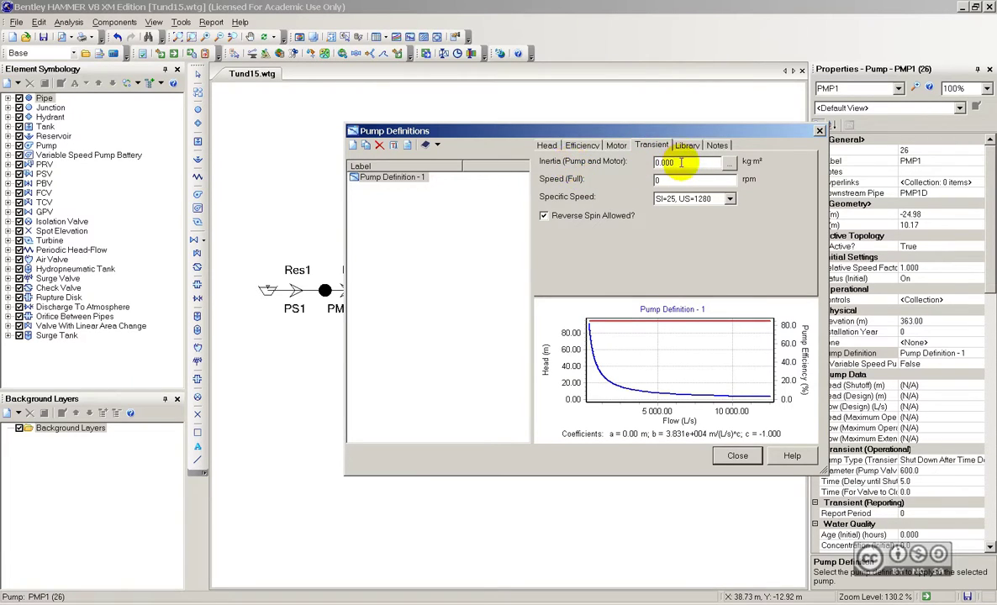
pyautogui.moveTo(682, 162); pyautogui.dragTo(653, 165)
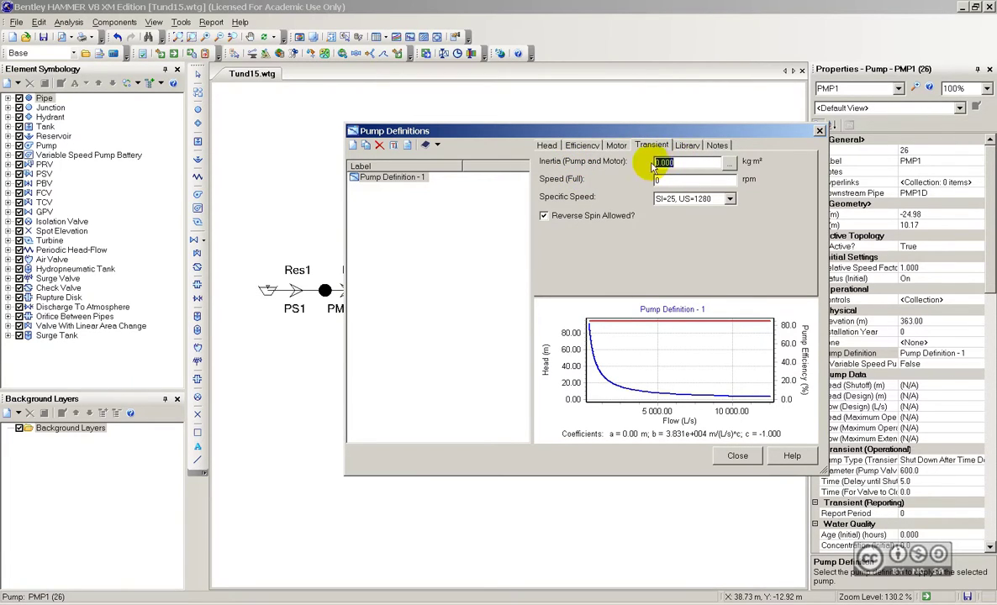
pyautogui.rightClick(752, 166)
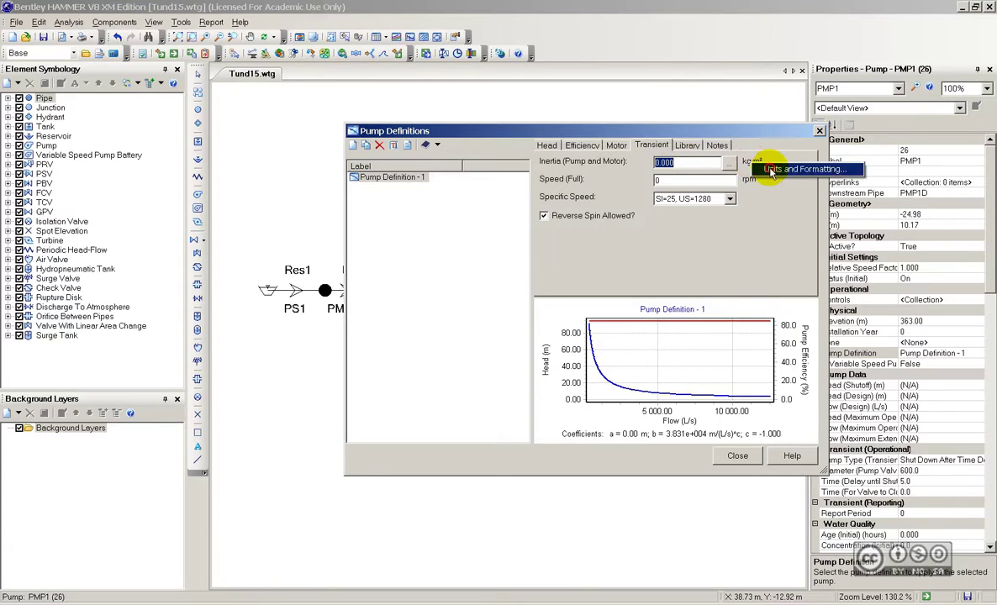
pyautogui.click(765, 163)
pyautogui.click(590, 292)
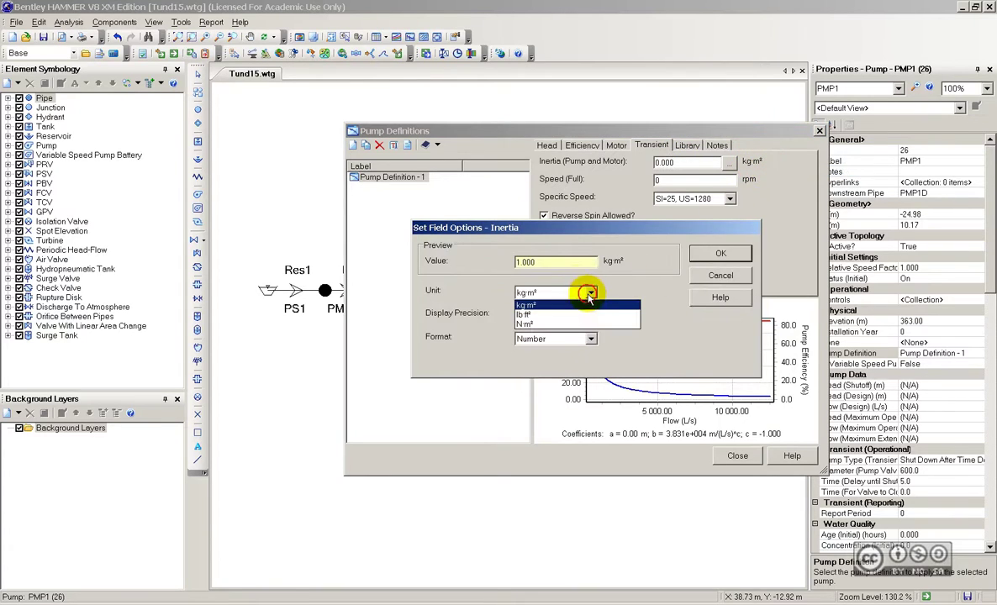
pyautogui.click(554, 323)
pyautogui.click(719, 255)
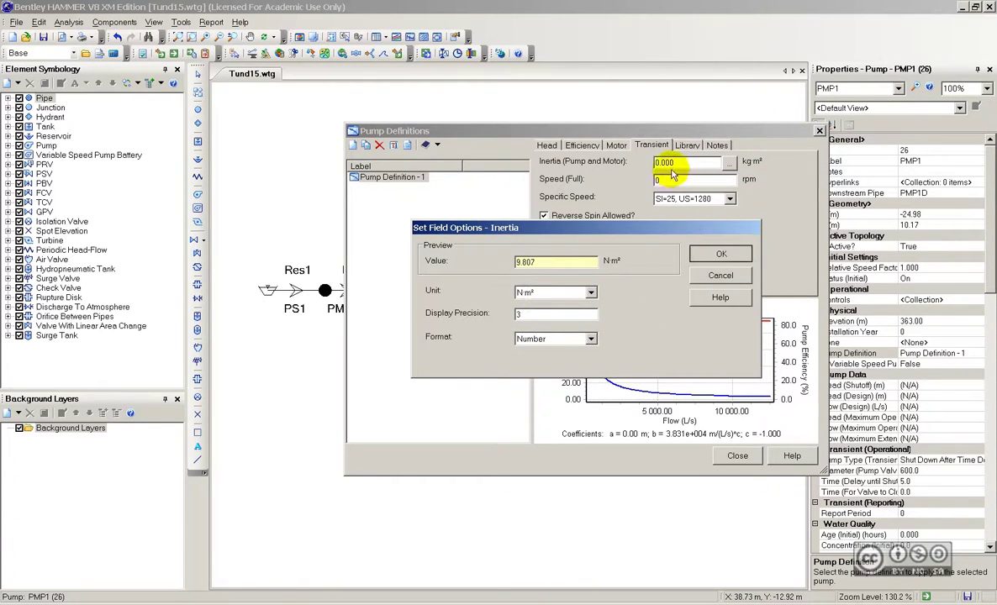
# - Set the pump definition's transient inertia for pump and motor to 169 N·m²
pyautogui.write('169')
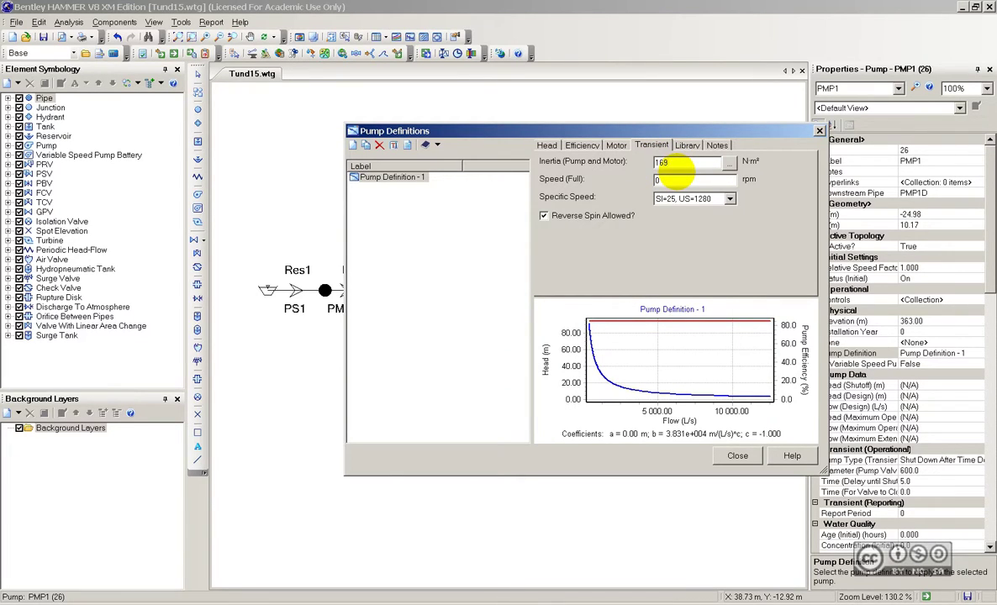
pyautogui.click(689, 182)
pyautogui.click(688, 162)
# - Set the pump definition's full speed to 1760 rpm and disallow reverse spin, closing the pump definitions
pyautogui.click(681, 180)
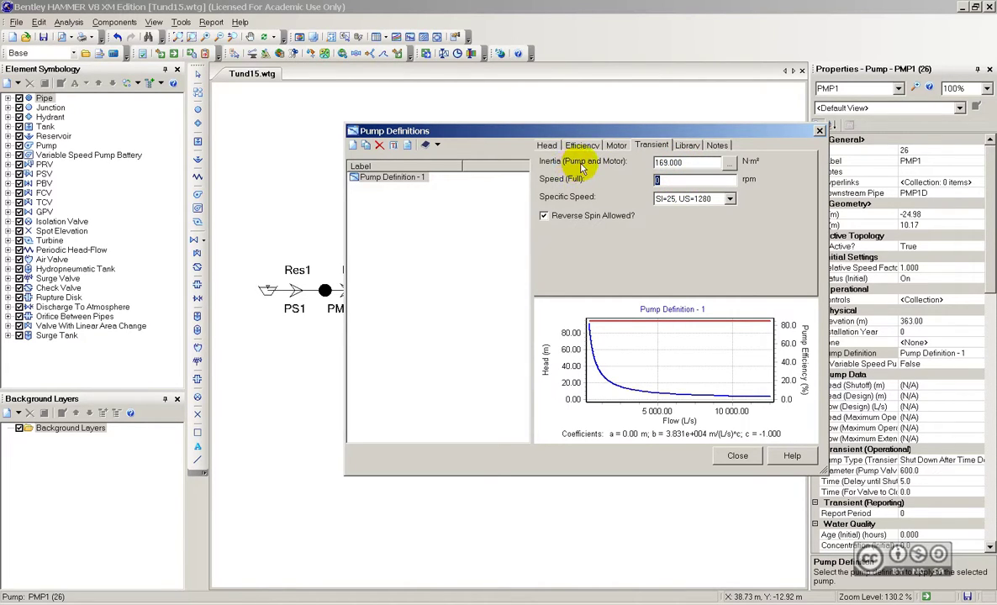
pyautogui.click(645, 179)
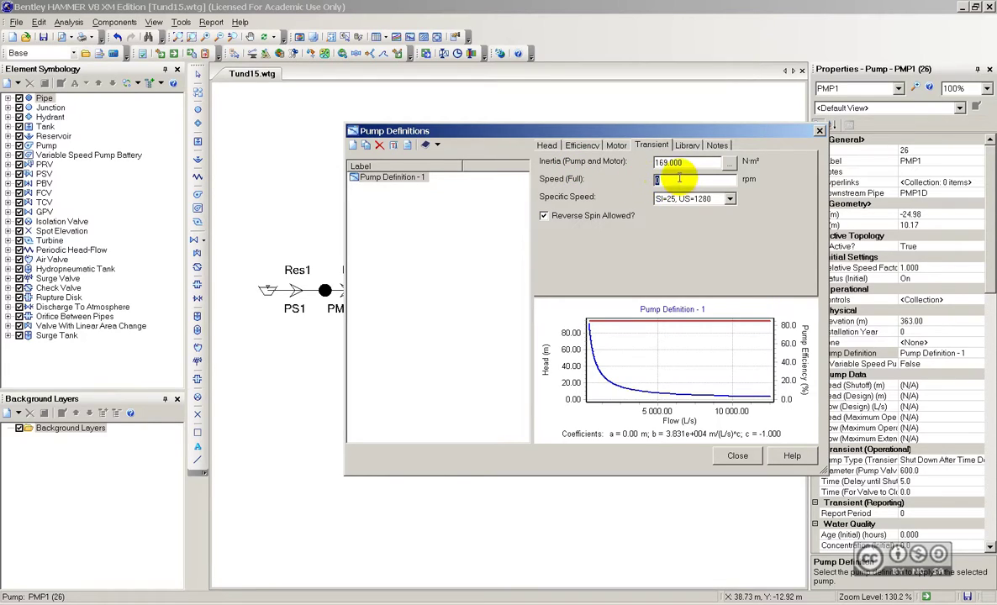
pyautogui.write('1760')
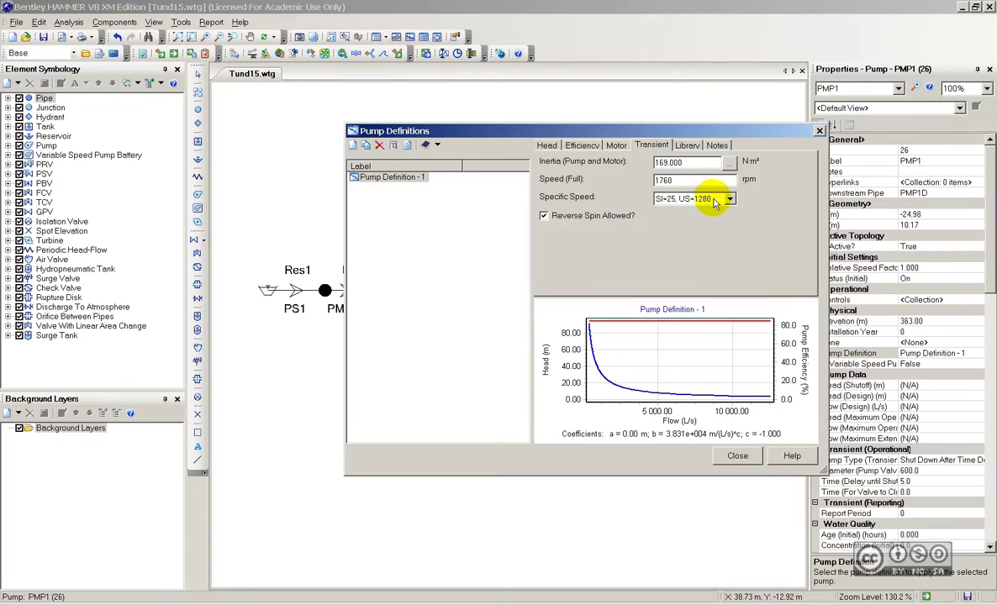
pyautogui.click(568, 220)
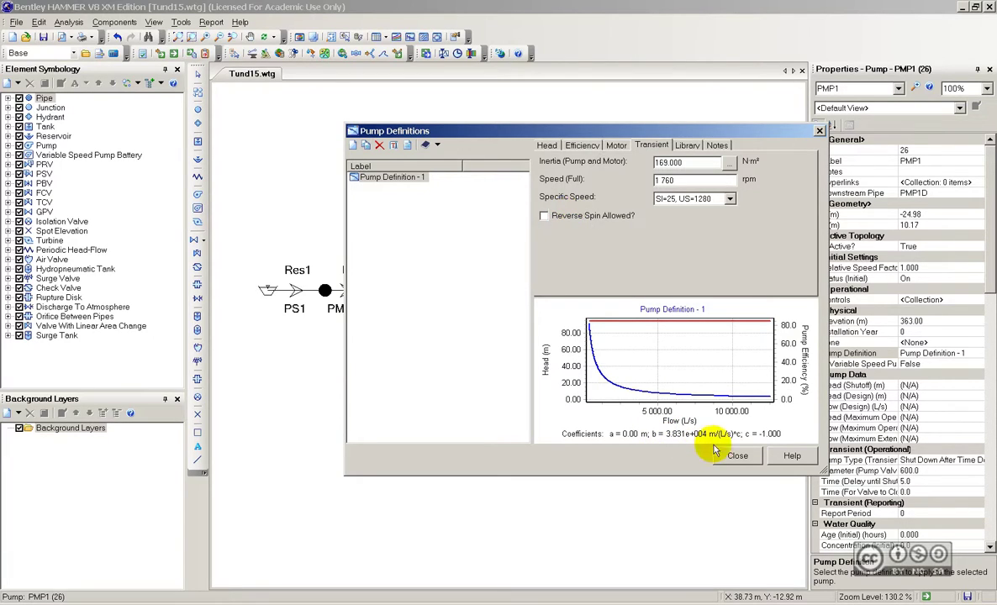
pyautogui.click(737, 458)
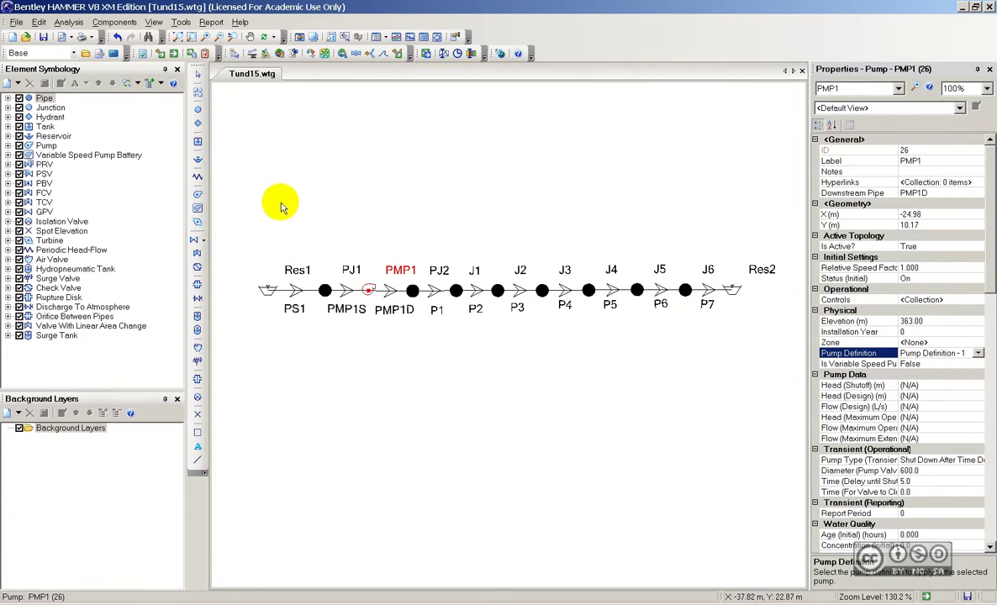
# - Compute the transient analysis for the Base scenario, close its calculation summary and bring the user notifications into view
pyautogui.click(174, 54)
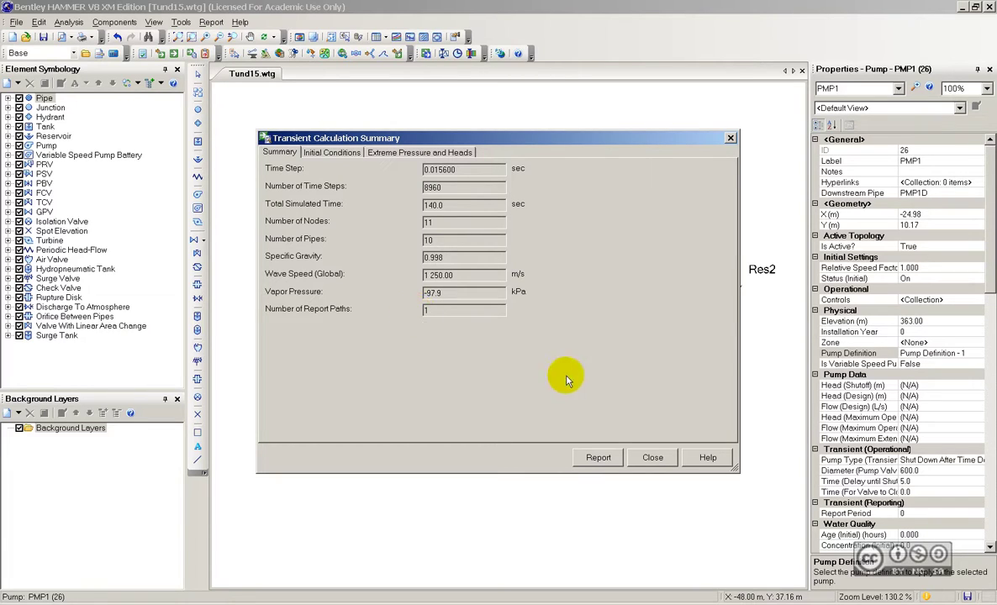
pyautogui.click(653, 458)
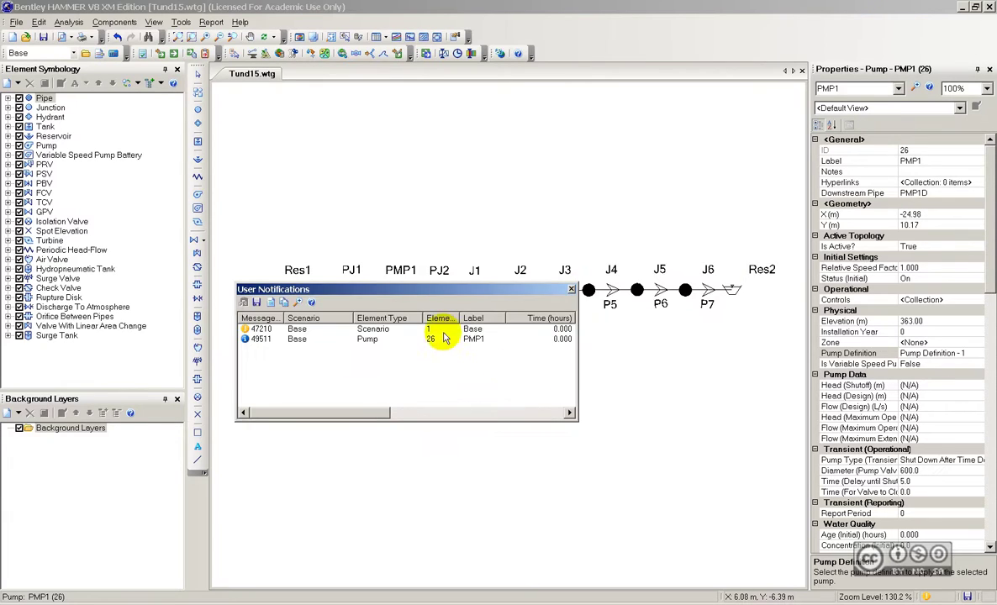
pyautogui.moveTo(462, 293)
pyautogui.mouseDown()
pyautogui.moveTo(443, 295)
pyautogui.moveTo(462, 294)
pyautogui.mouseUp()
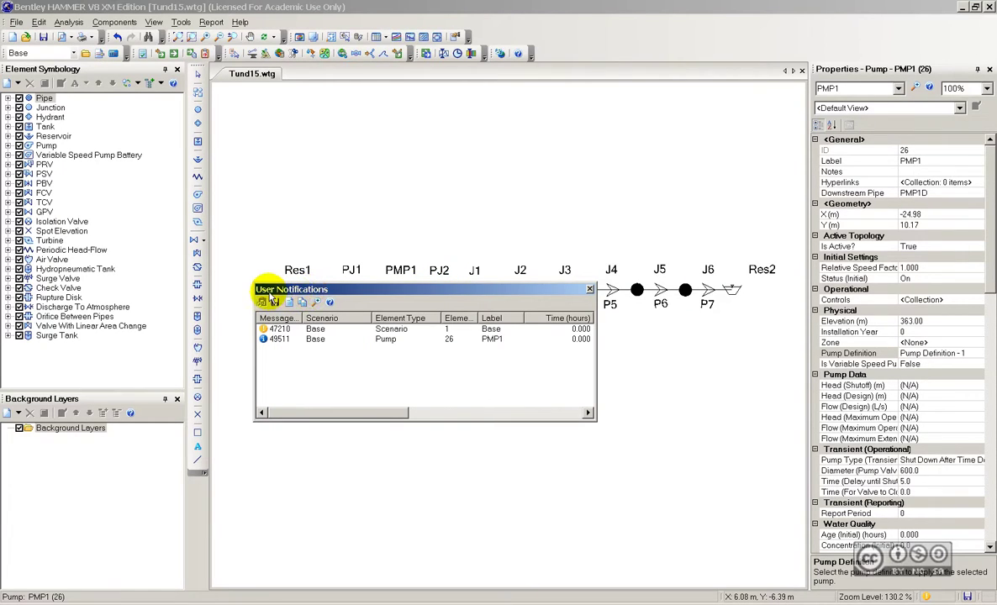